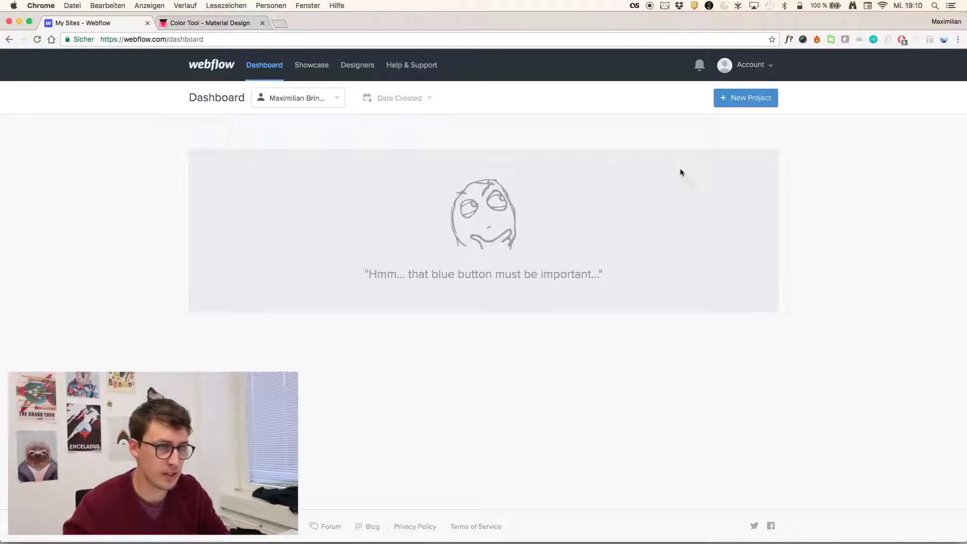
- Create a blank-canvas project named "Material Design" and switch the design canvas to the phone portrait view
{"action": "left_click", "coordinate": [750, 98]}
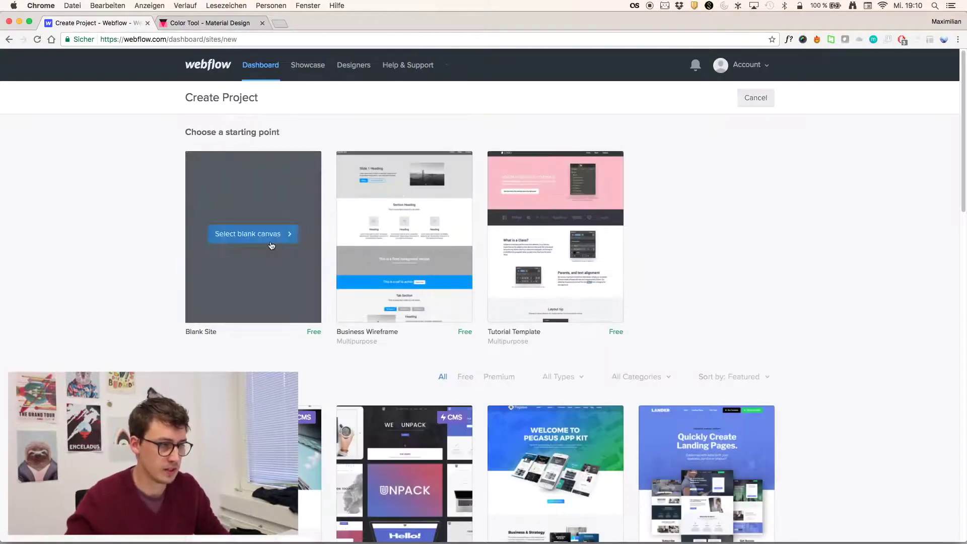
{"action": "left_click", "coordinate": [270, 237]}
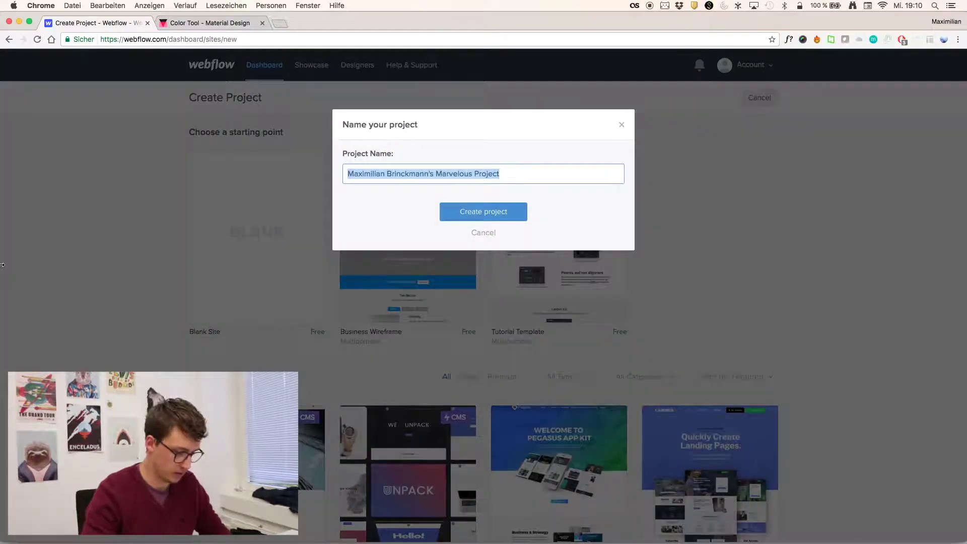
{"action": "type", "text": "Material "}
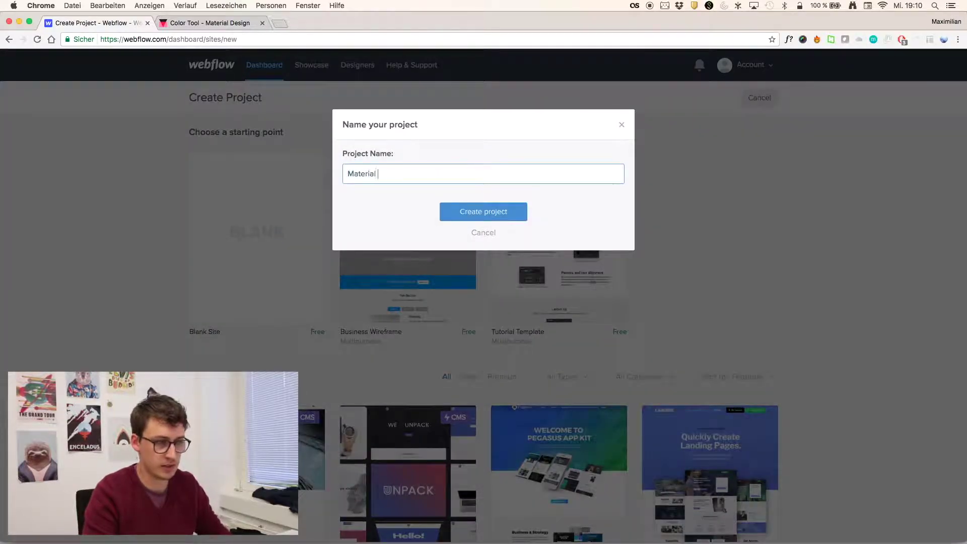
{"action": "type", "text": "Design"}
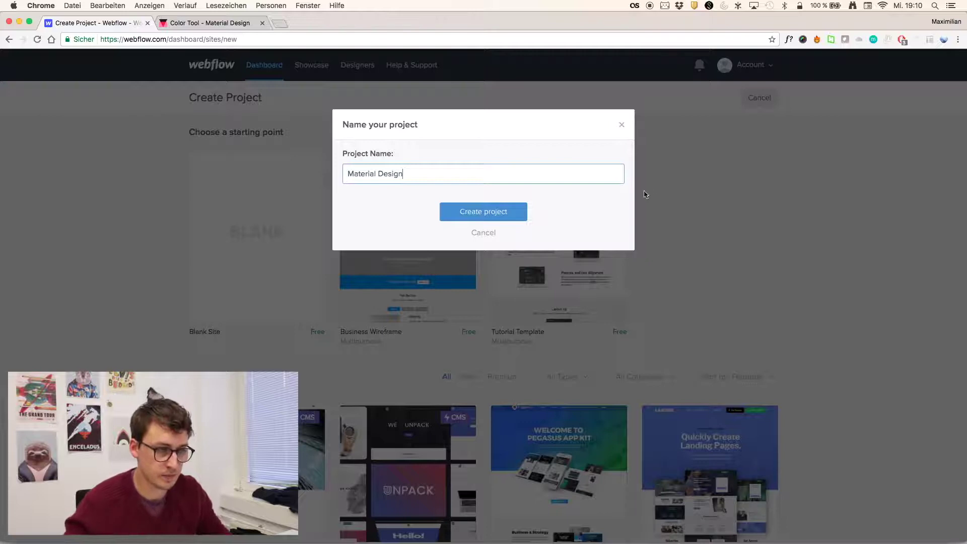
{"action": "left_click", "coordinate": [495, 215]}
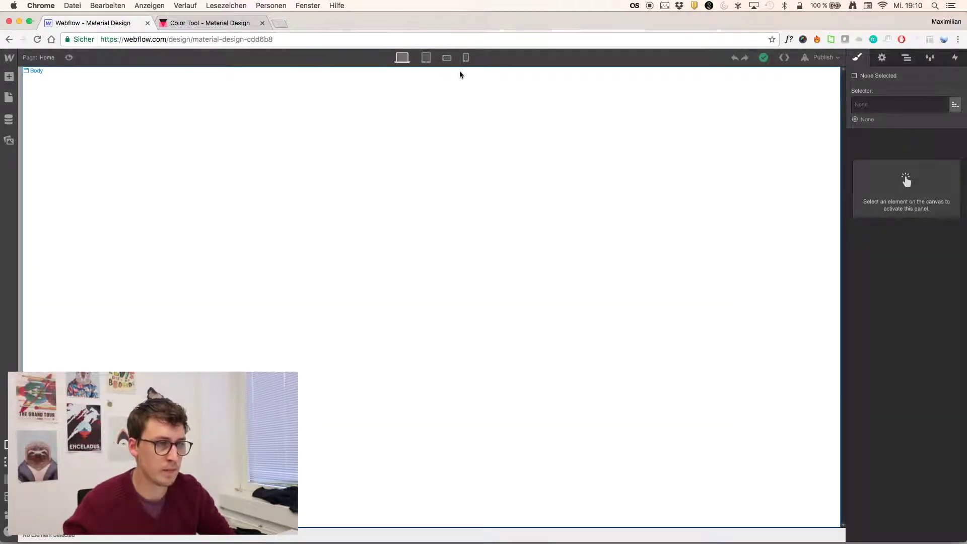
{"action": "left_click", "coordinate": [466, 57]}
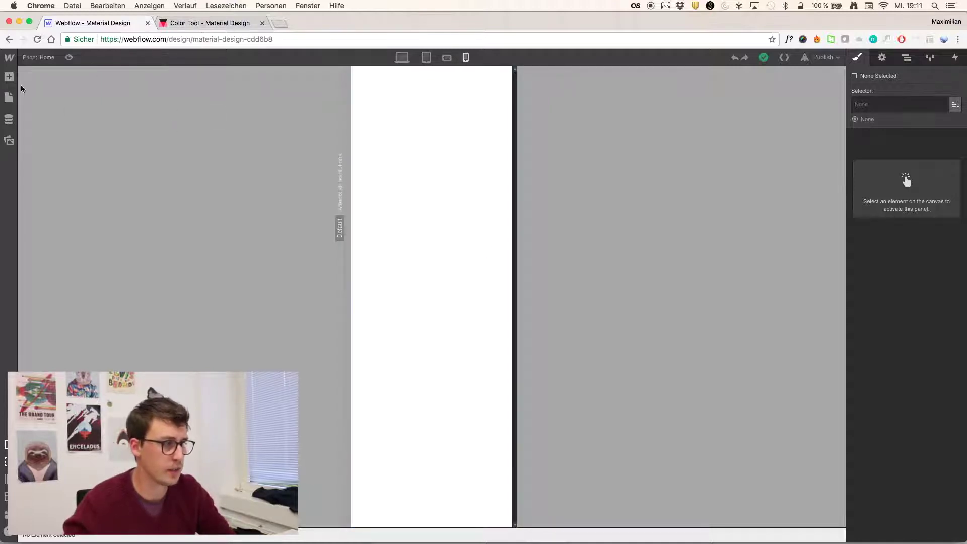
- Switch to the Material Color Tool, dismiss its hint and choose Light Blue 300 (#4fc3f7) as the primary color
{"action": "left_click", "coordinate": [213, 26]}
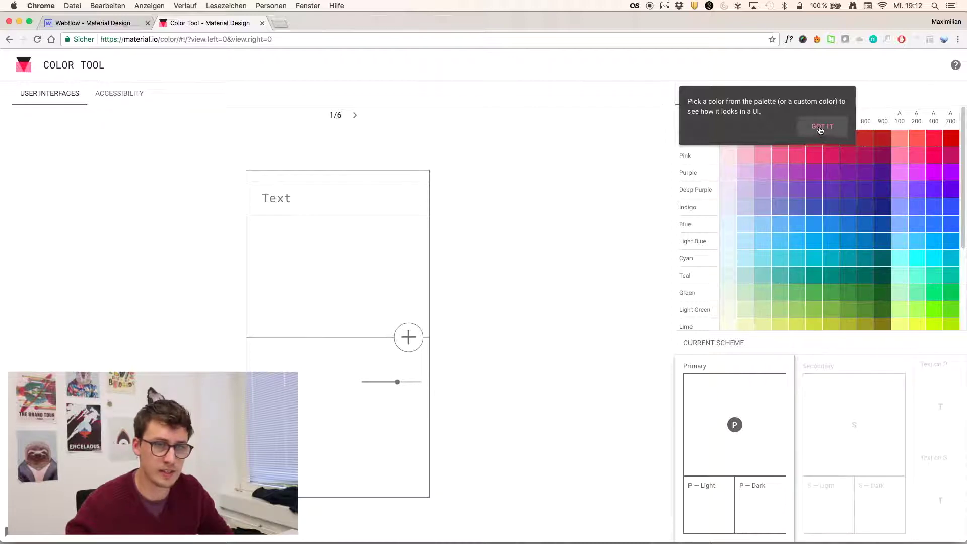
{"action": "left_click", "coordinate": [821, 130]}
{"action": "left_click", "coordinate": [798, 224]}
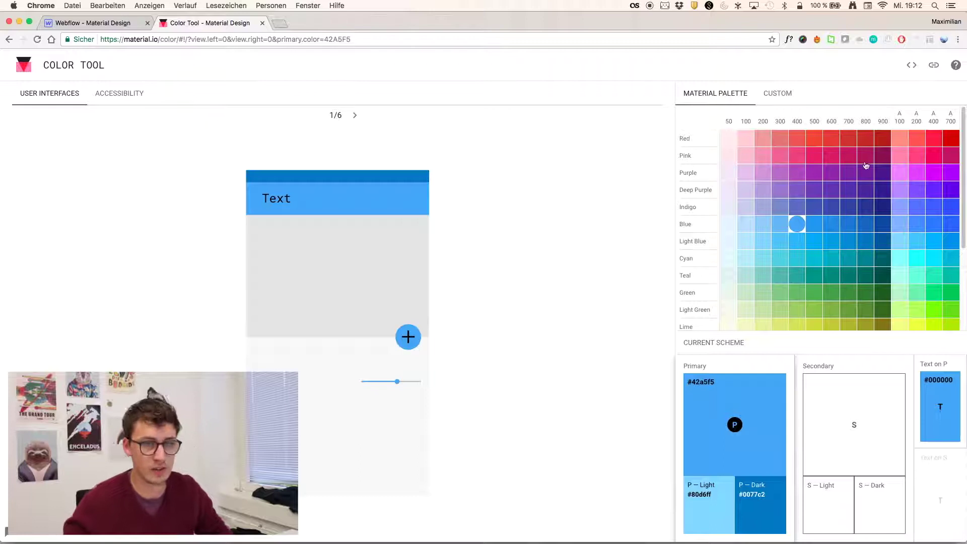
{"action": "left_click", "coordinate": [834, 226]}
{"action": "scroll", "coordinate": [819, 283], "scroll_direction": "down", "scroll_amount": 3}
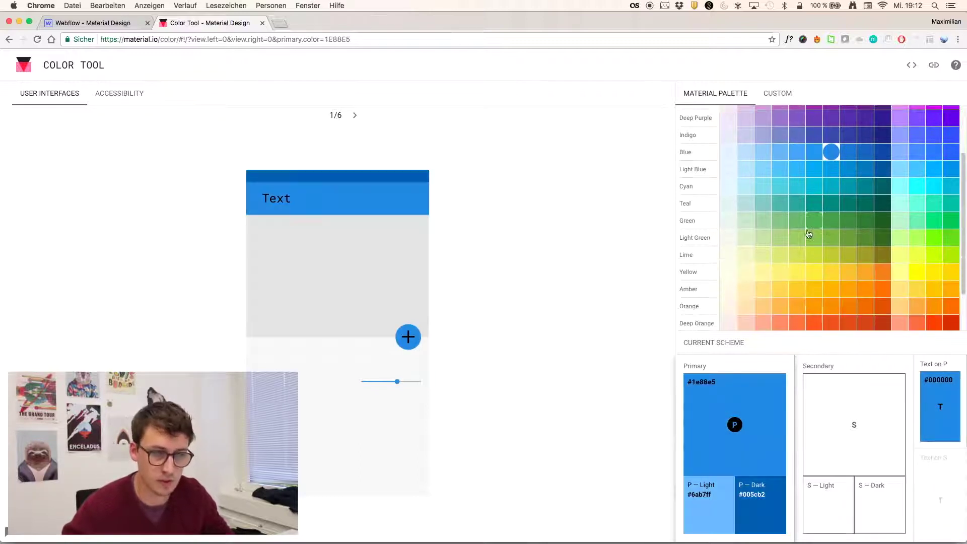
{"action": "scroll", "coordinate": [791, 202], "scroll_direction": "up", "scroll_amount": 2}
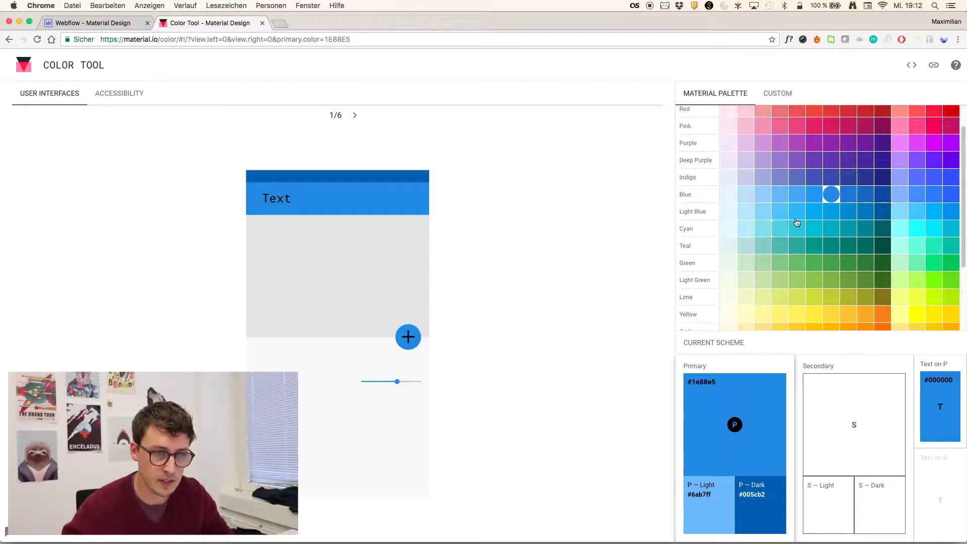
{"action": "left_click", "coordinate": [811, 217]}
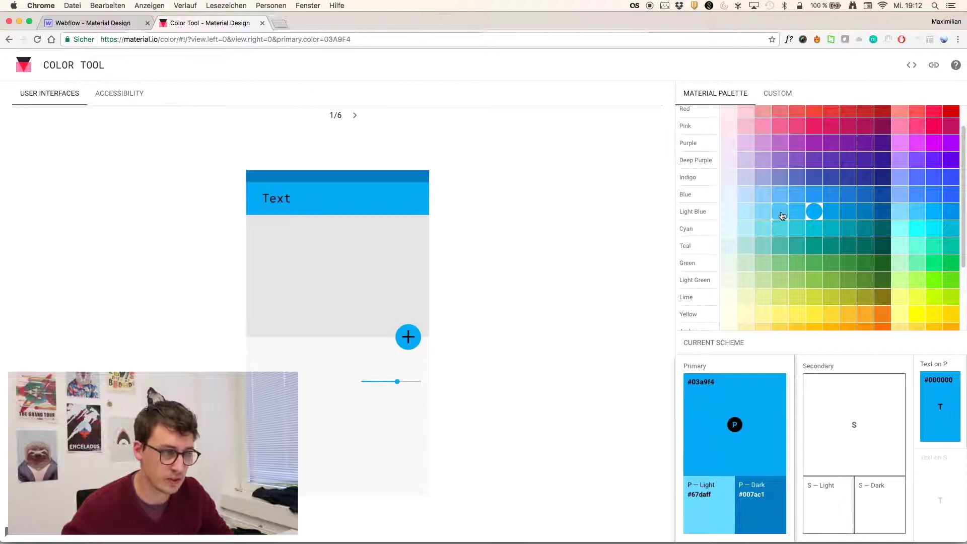
{"action": "left_click", "coordinate": [782, 216]}
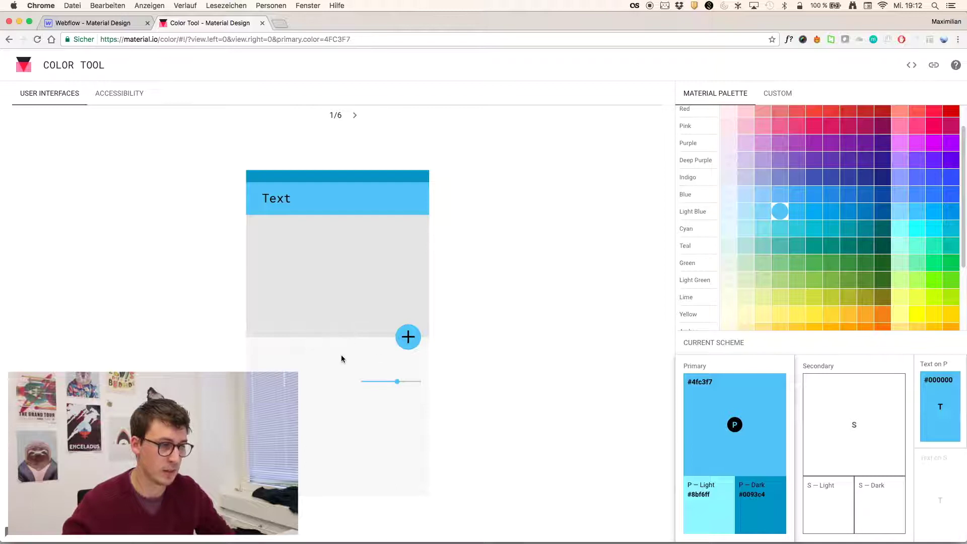
- Return to the Webflow project, add a div block to the page and give it the class BottomHalf
{"action": "left_click", "coordinate": [101, 23]}
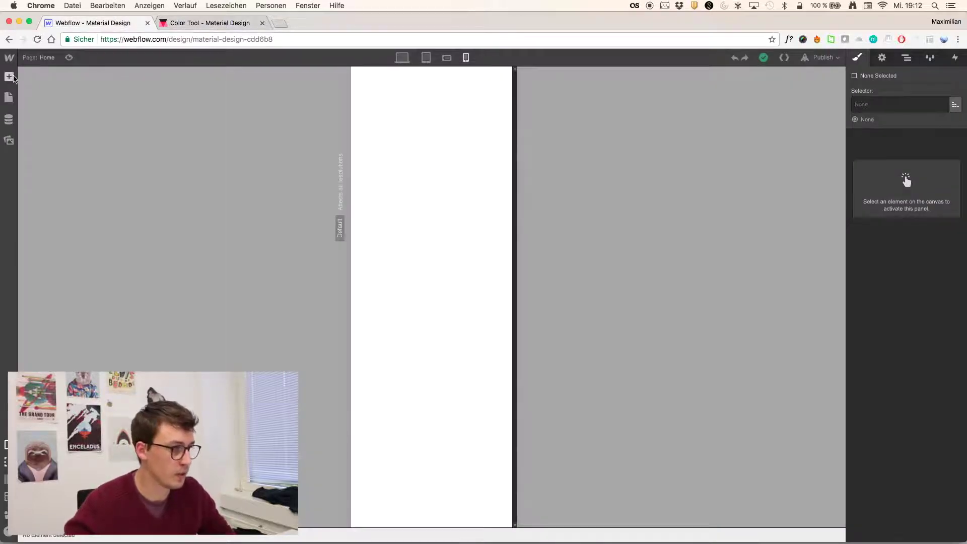
{"action": "left_click", "coordinate": [9, 76]}
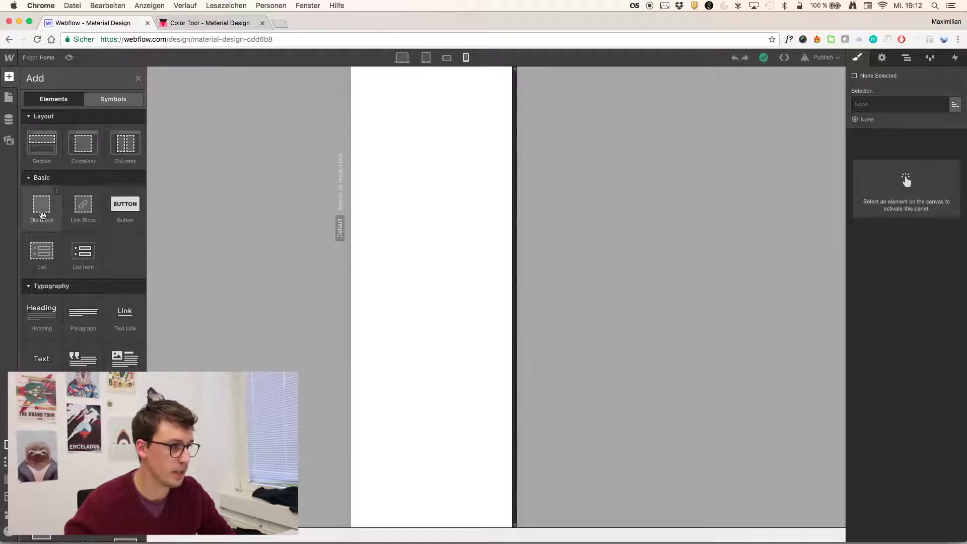
{"action": "left_click_drag", "start_coordinate": [41, 214], "coordinate": [488, 190]}
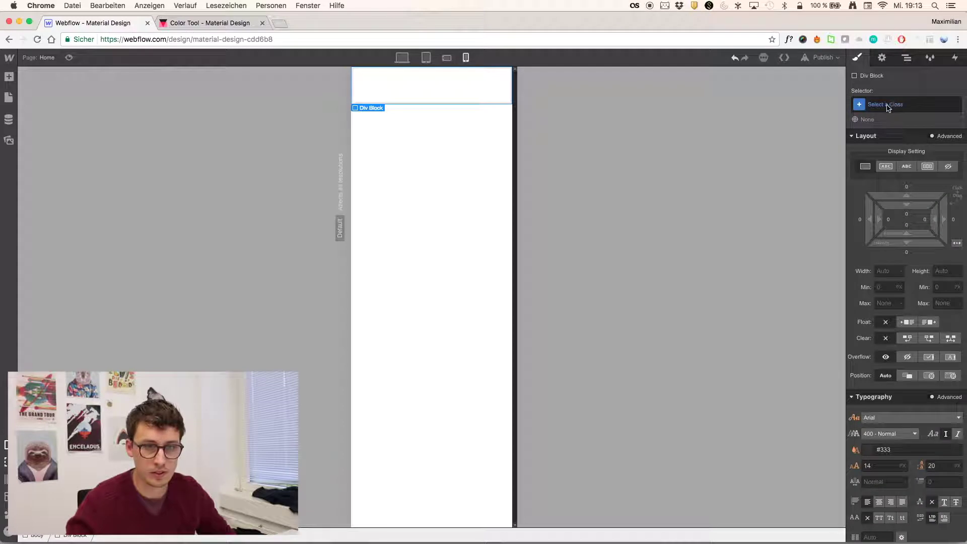
{"action": "left_click", "coordinate": [876, 103]}
{"action": "type", "text": "Botto"}
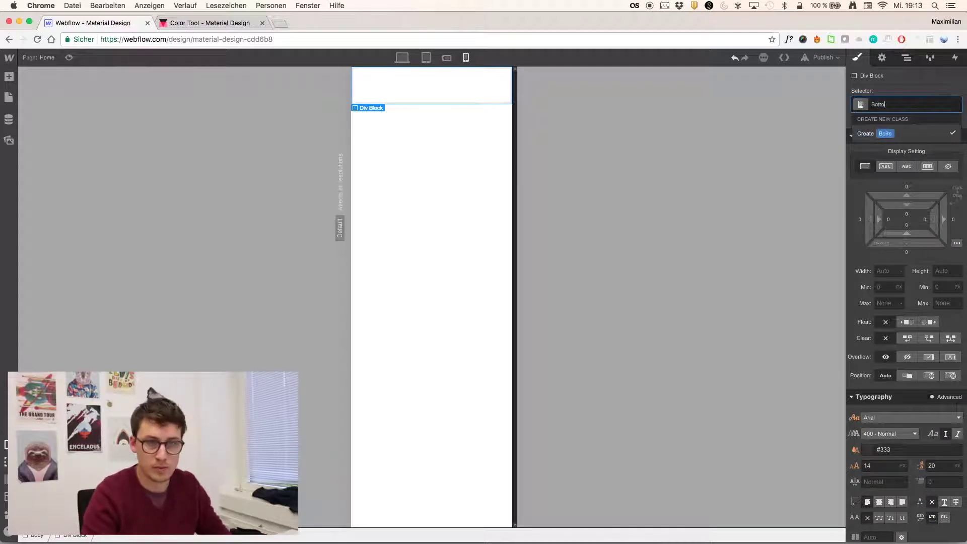
{"action": "type", "text": "mHelf"}
{"action": "key", "text": "Return"}
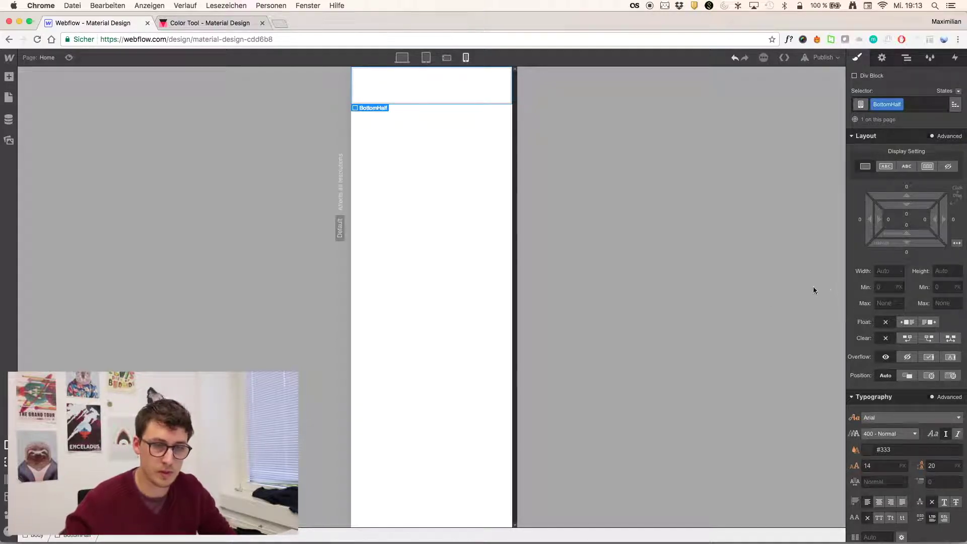
- Set the BottomHalf block's position to absolute with a bottom offset of 0 px
{"action": "left_click", "coordinate": [941, 377]}
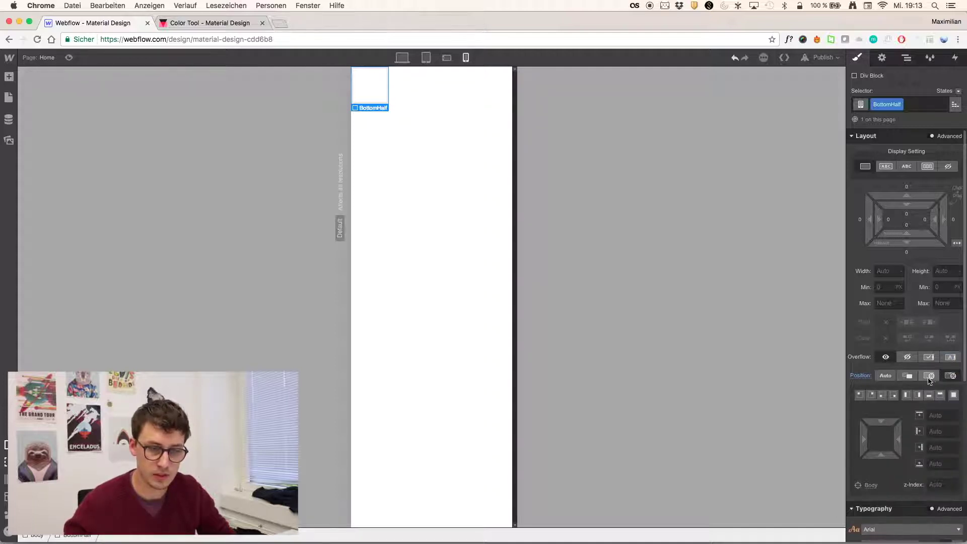
{"action": "left_click", "coordinate": [932, 377]}
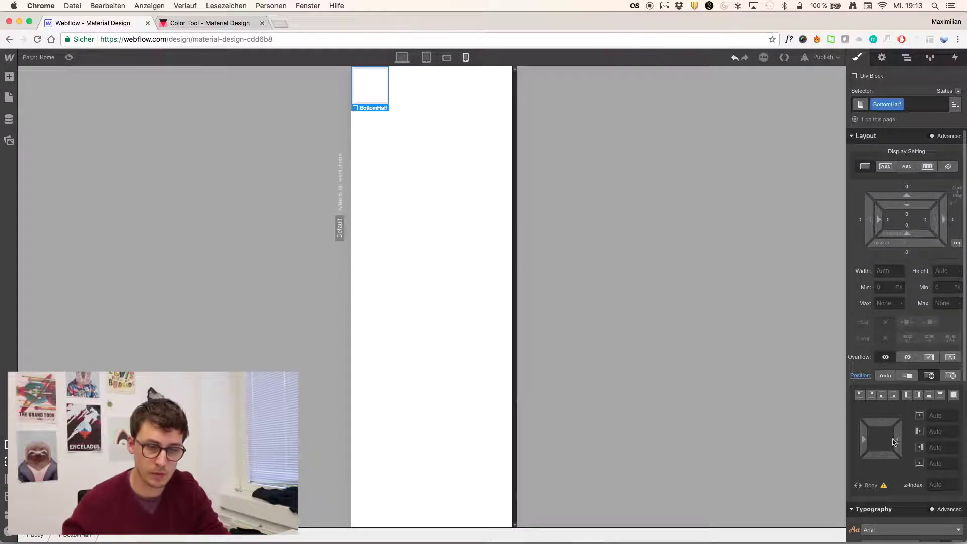
{"action": "left_click", "coordinate": [943, 464]}
{"action": "type", "text": "0"}
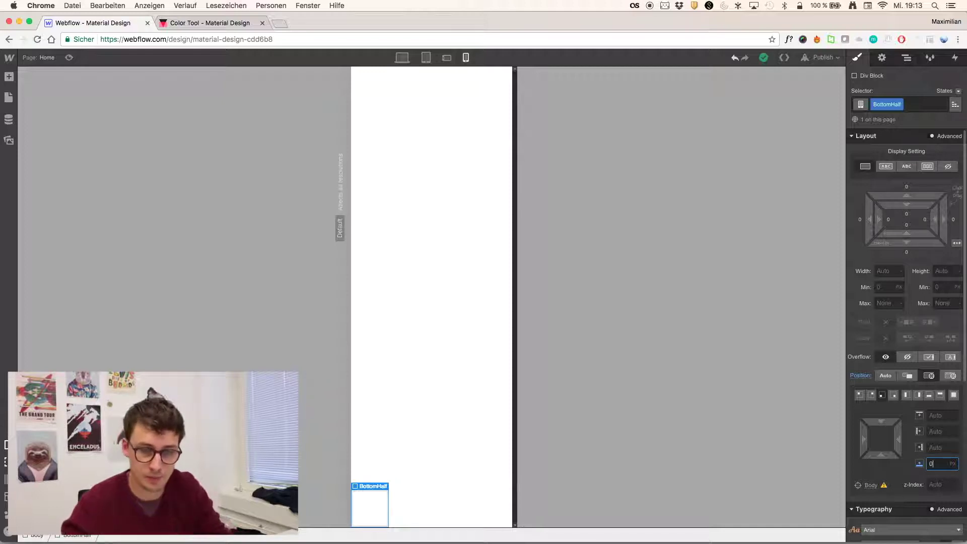
- Set the BottomHalf block's height to 700 px and its width to 100%
{"action": "left_click", "coordinate": [944, 271]}
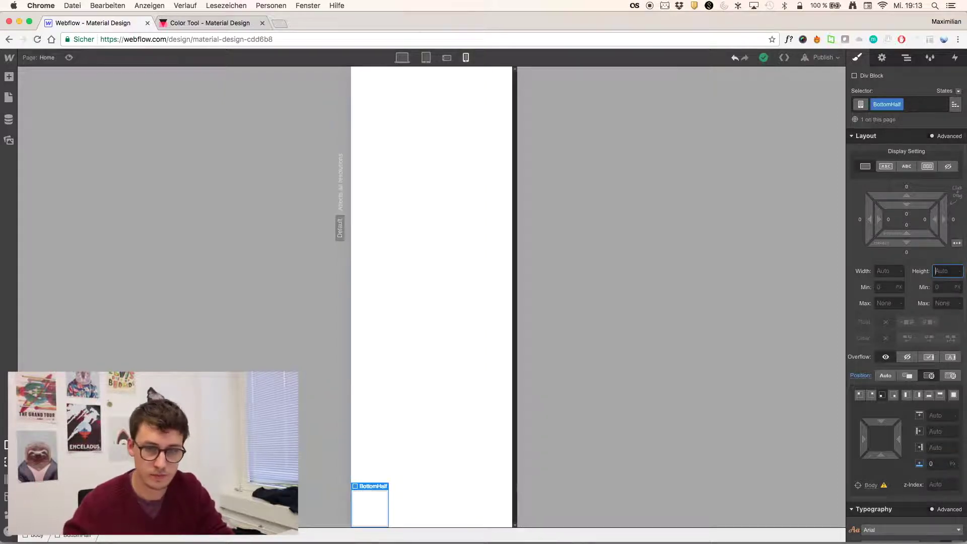
{"action": "key", "text": "Return"}
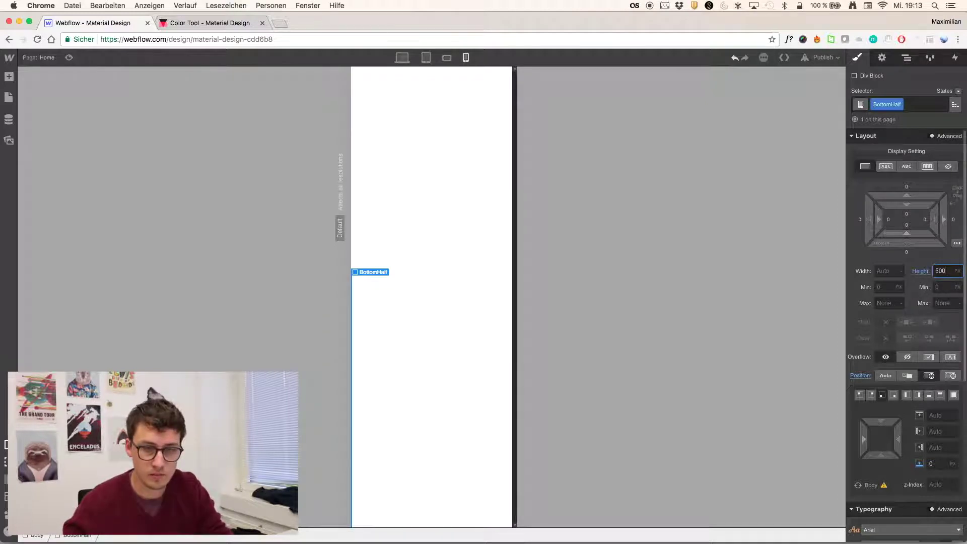
{"action": "type", "text": "70"}
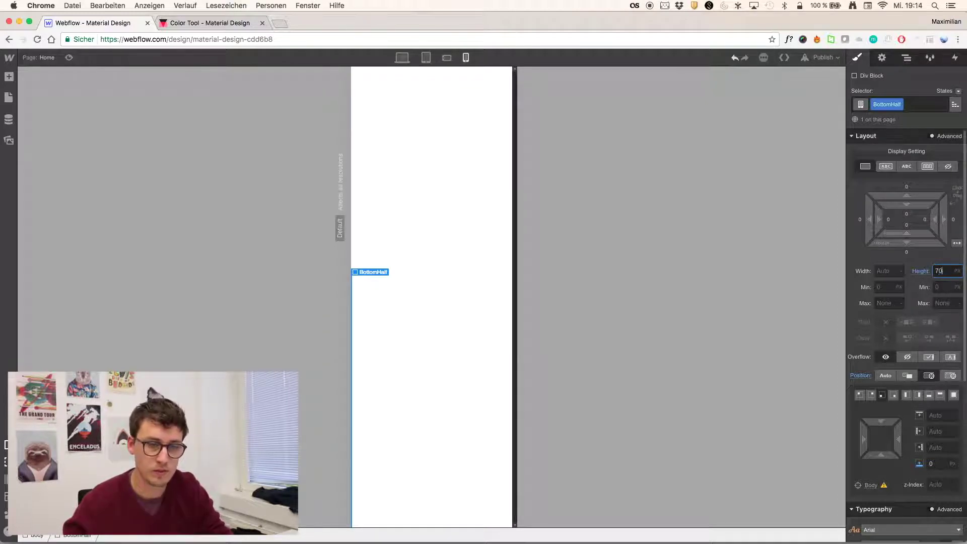
{"action": "type", "text": "0"}
{"action": "key", "text": "Return"}
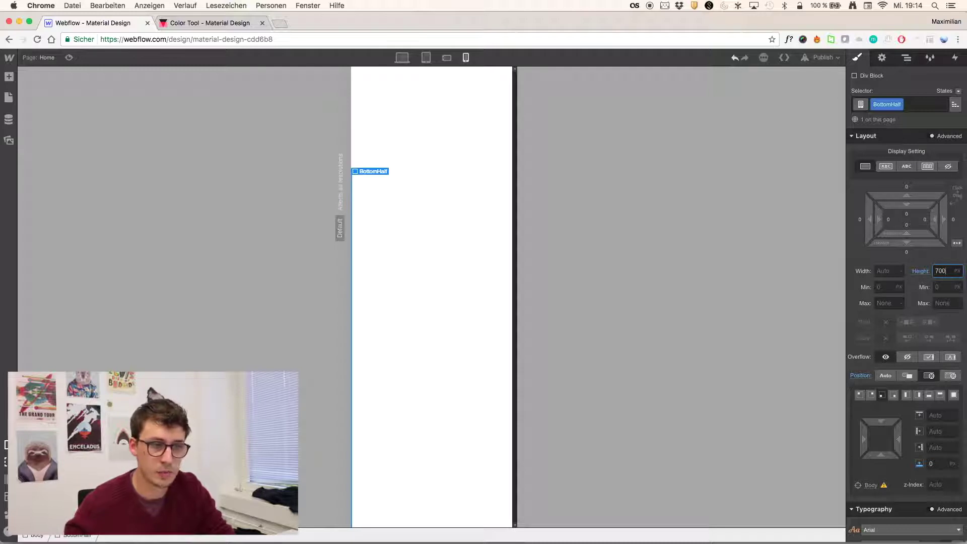
{"action": "left_click", "coordinate": [880, 272]}
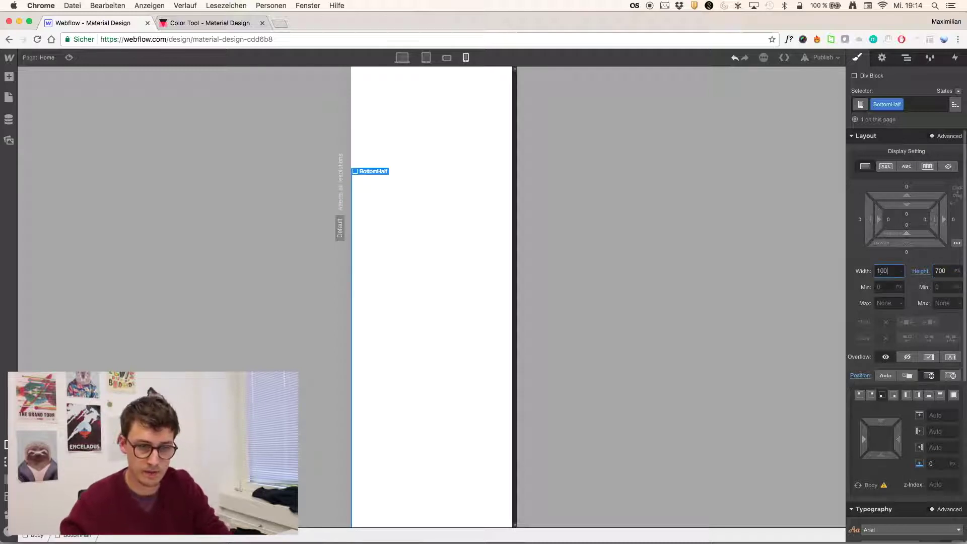
{"action": "key", "text": "Return"}
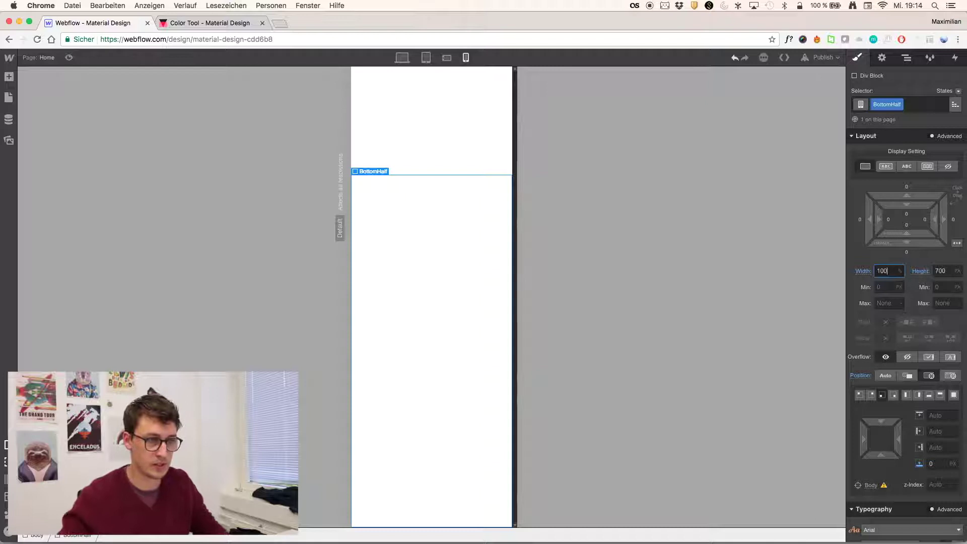
- Set the BottomHalf block's background color to whitesmoke, comparing it with the Color Tool's sample interface
{"action": "scroll", "coordinate": [916, 445], "scroll_direction": "down", "scroll_amount": 5}
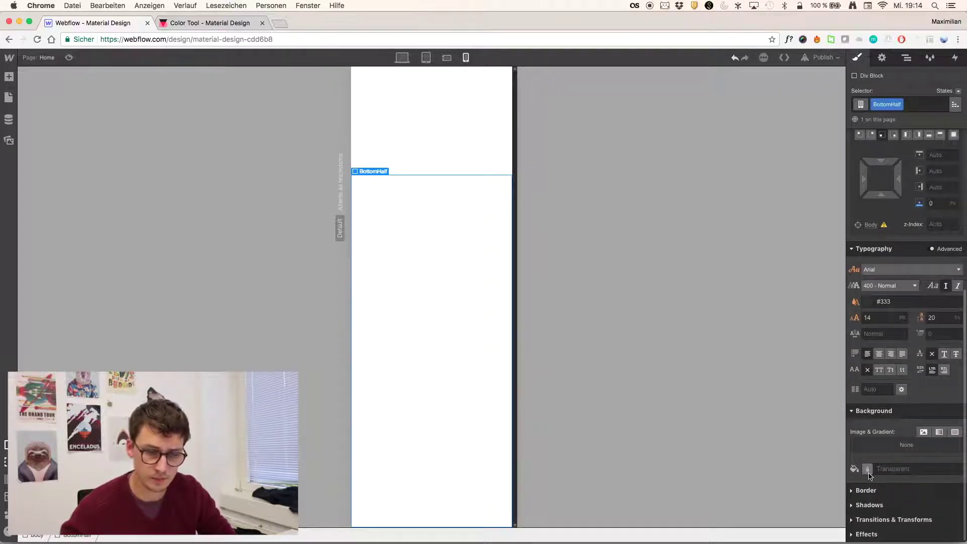
{"action": "left_click", "coordinate": [868, 469]}
{"action": "left_click", "coordinate": [192, 24]}
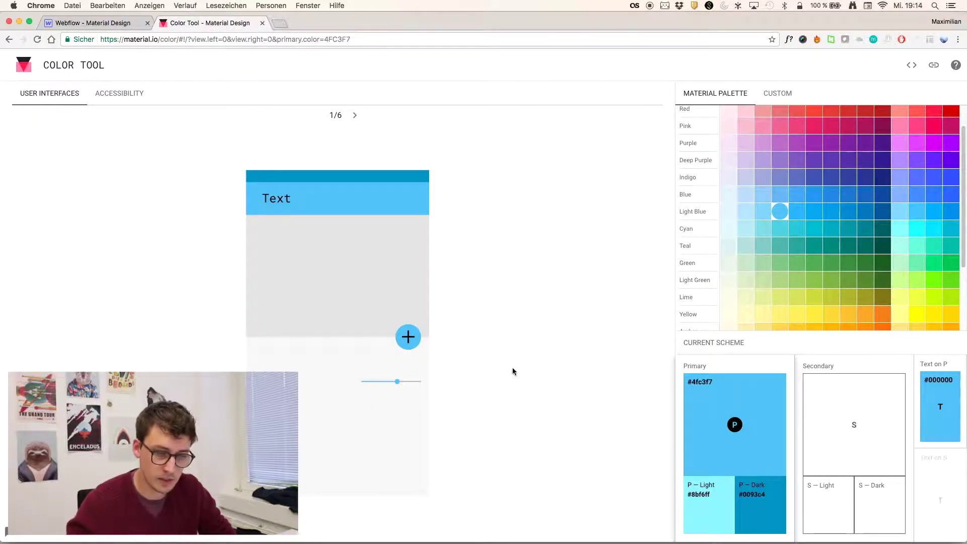
{"action": "left_click", "coordinate": [97, 27]}
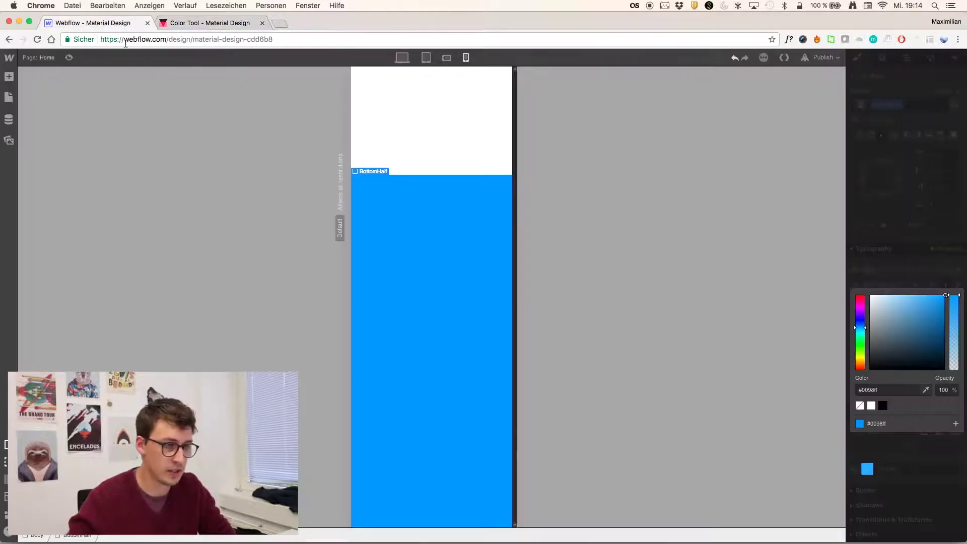
{"action": "left_click", "coordinate": [892, 309]}
{"action": "left_click_drag", "start_coordinate": [864, 312], "coordinate": [857, 298]}
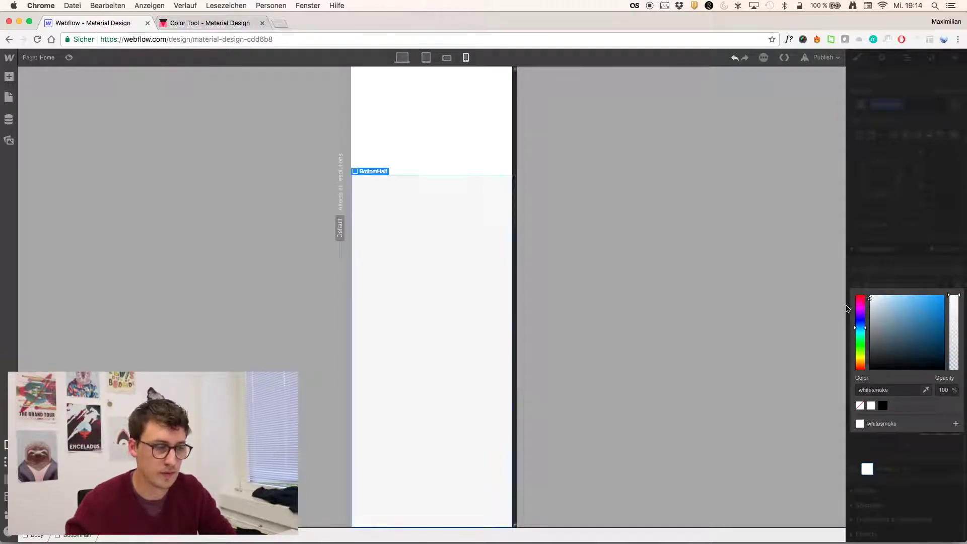
{"action": "left_click", "coordinate": [207, 24]}
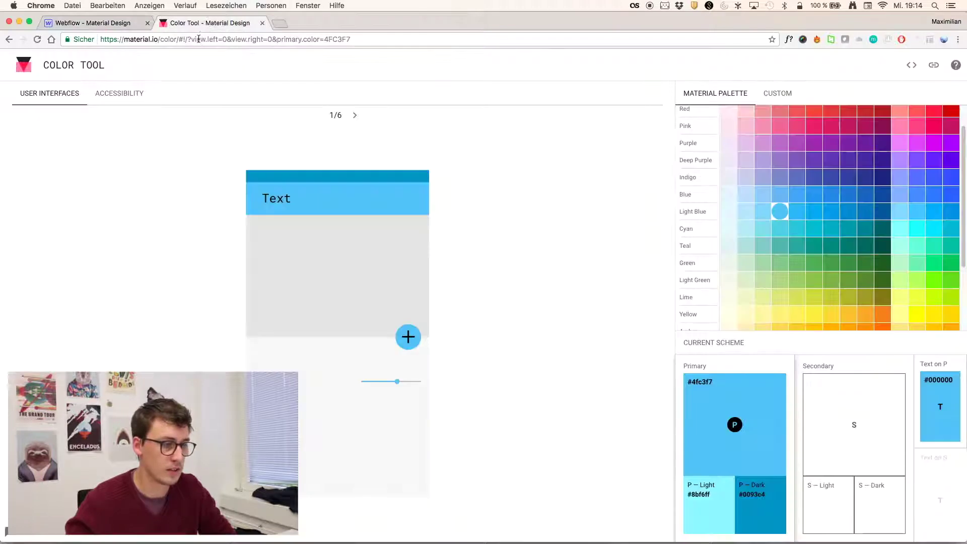
{"action": "left_click", "coordinate": [96, 22]}
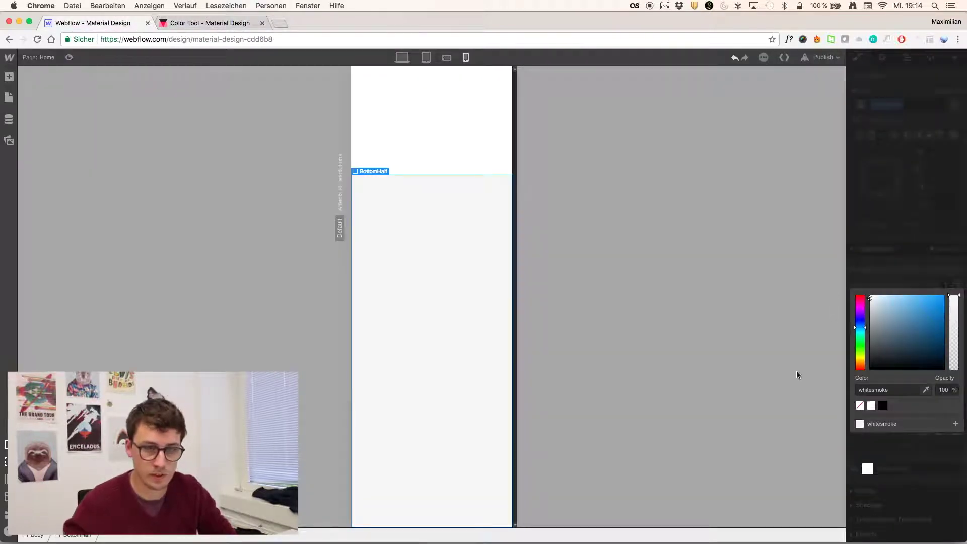
{"action": "left_click", "coordinate": [821, 361]}
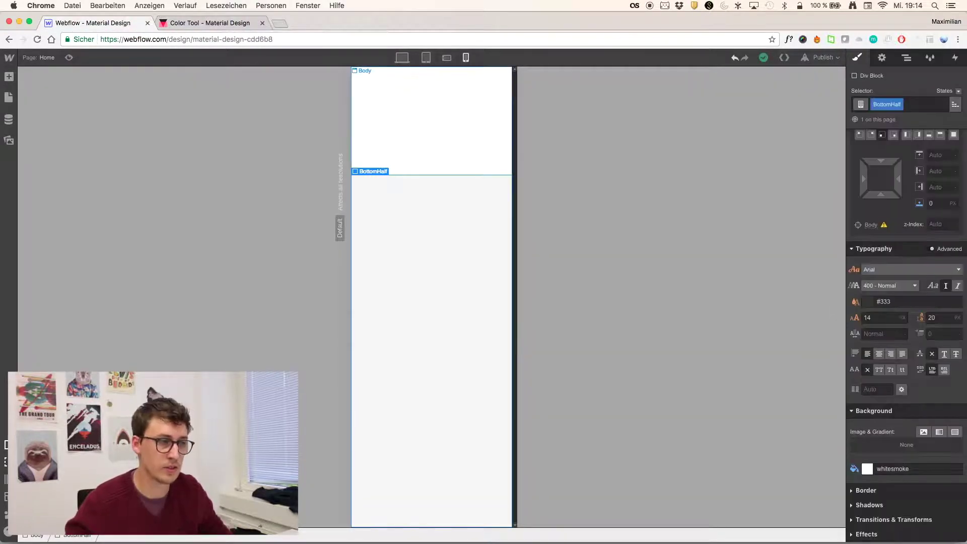
- Give the page body the class Body and set its background color to light gray #cfcfcf
{"action": "left_click", "coordinate": [431, 121]}
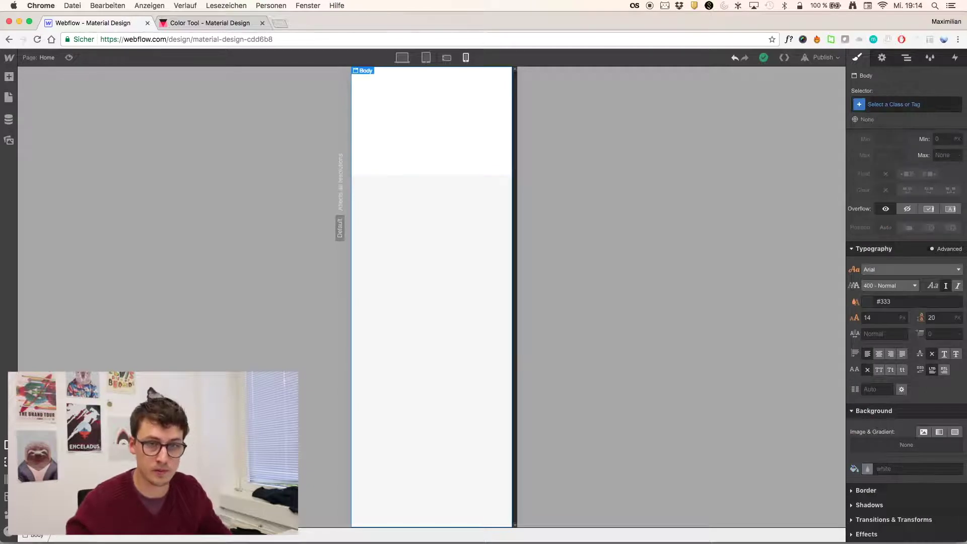
{"action": "left_click", "coordinate": [907, 104]}
{"action": "type", "text": "Body"}
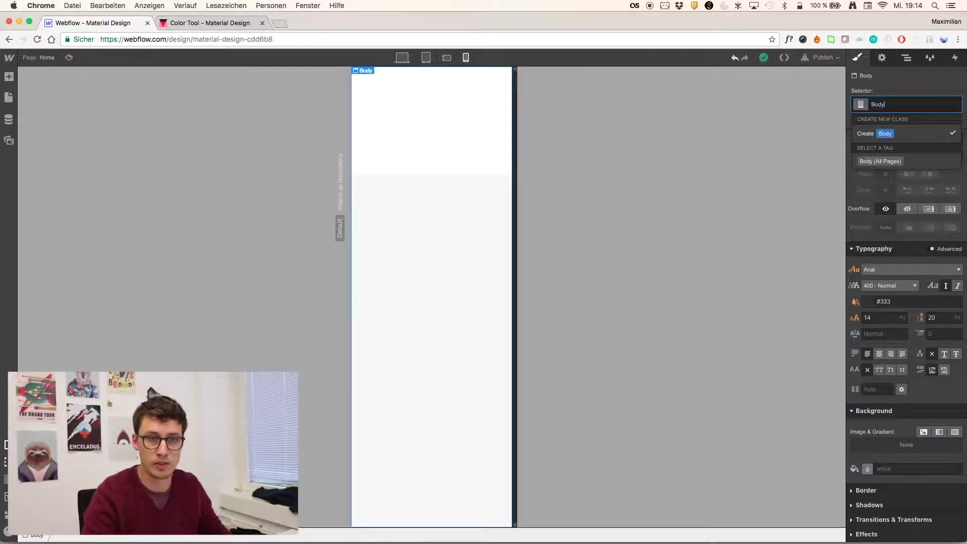
{"action": "key", "text": "Return"}
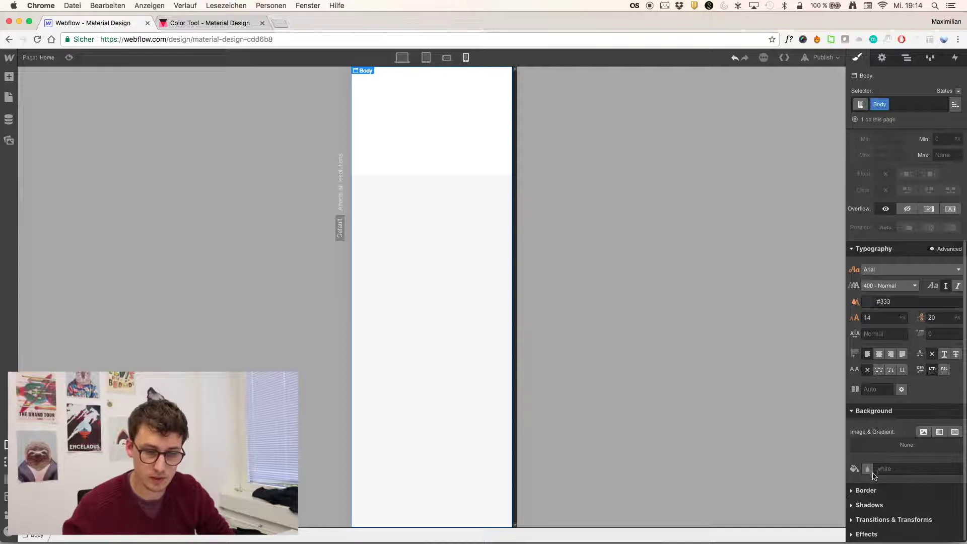
{"action": "left_click", "coordinate": [872, 472]}
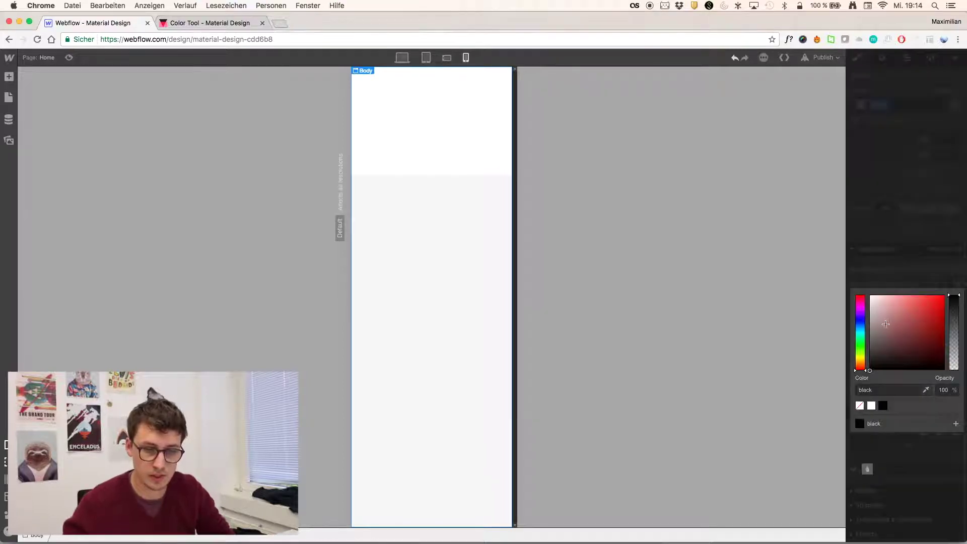
{"action": "left_click_drag", "start_coordinate": [886, 324], "coordinate": [851, 310]}
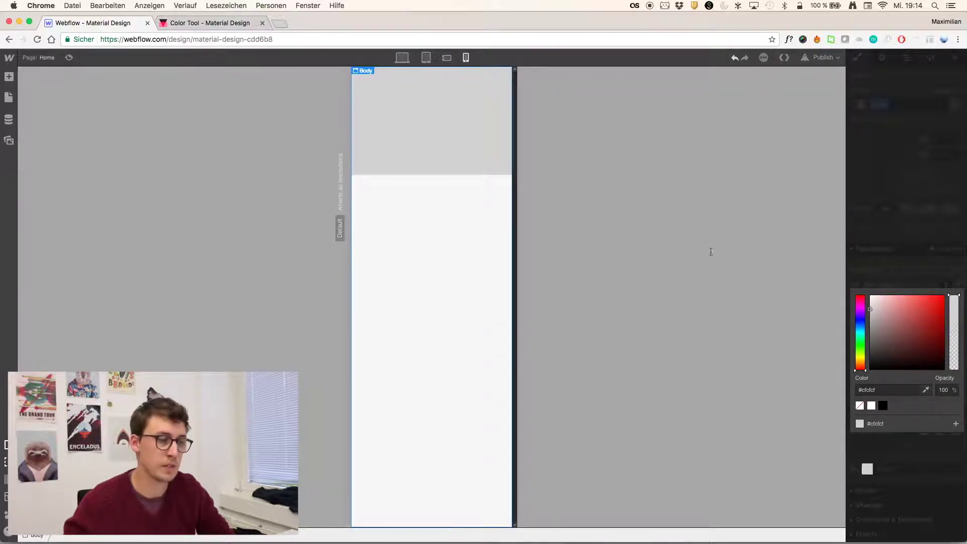
{"action": "left_click", "coordinate": [851, 341]}
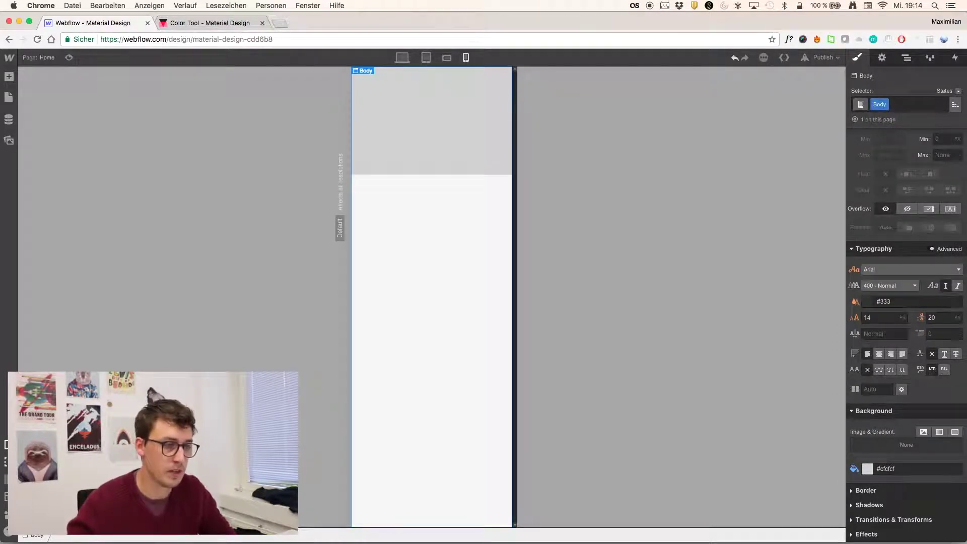
- Add a div block at the top of the page body and give it the class CirlceButton
{"action": "left_click", "coordinate": [9, 76]}
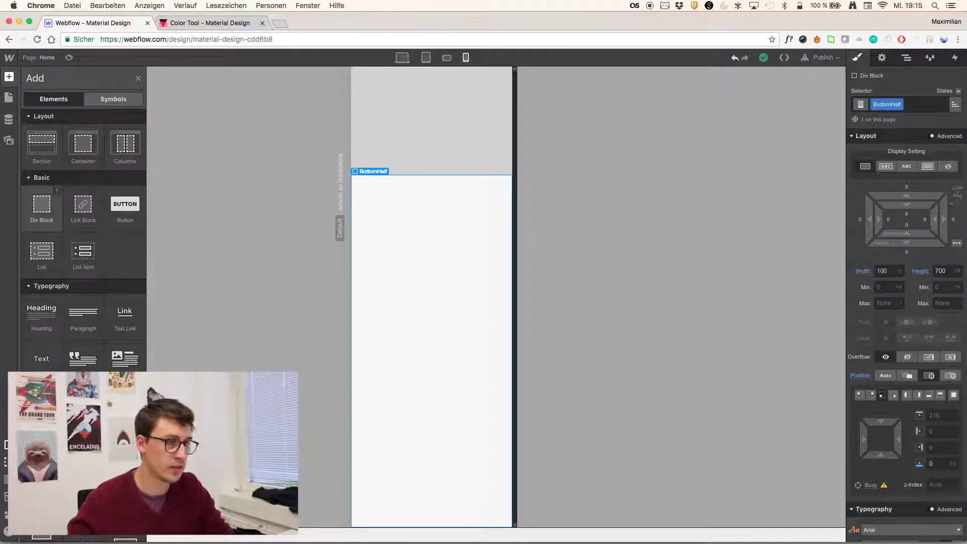
{"action": "left_click_drag", "start_coordinate": [41, 204], "coordinate": [383, 86]}
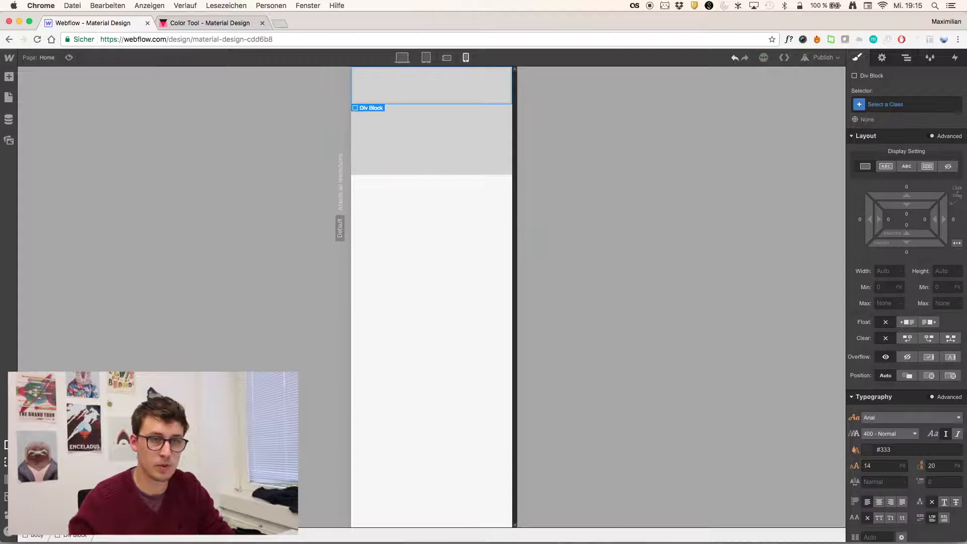
{"action": "left_click", "coordinate": [914, 105]}
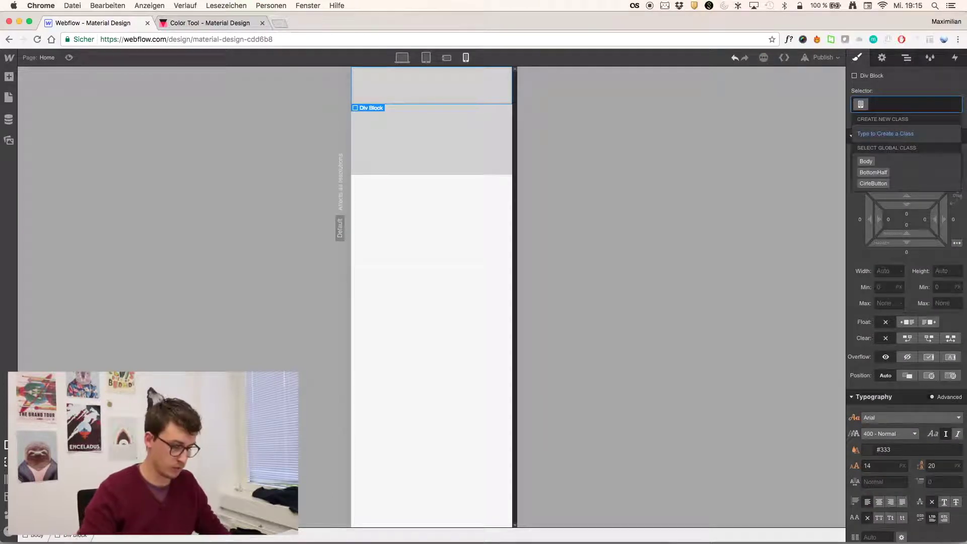
{"action": "type", "text": "CircleB"}
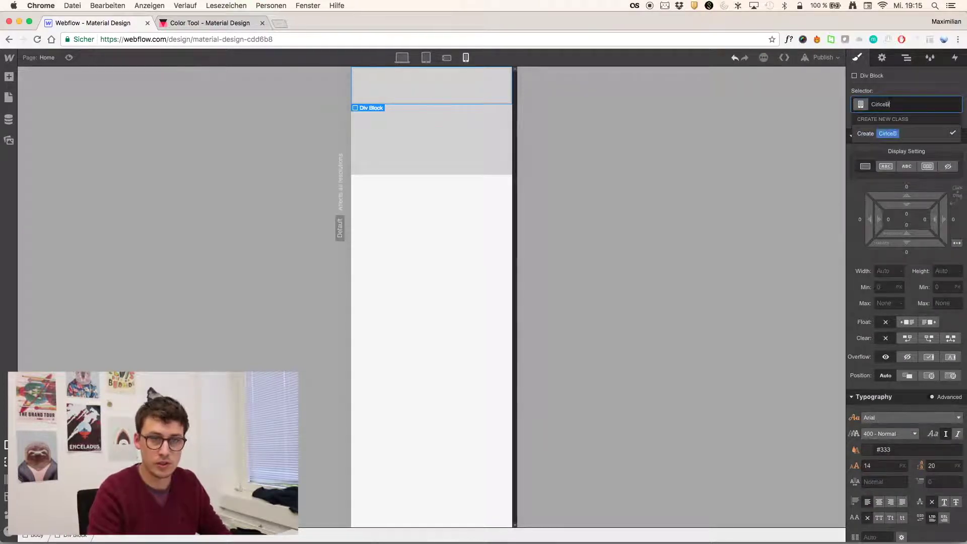
{"action": "type", "text": "utton"}
{"action": "key", "text": "Return"}
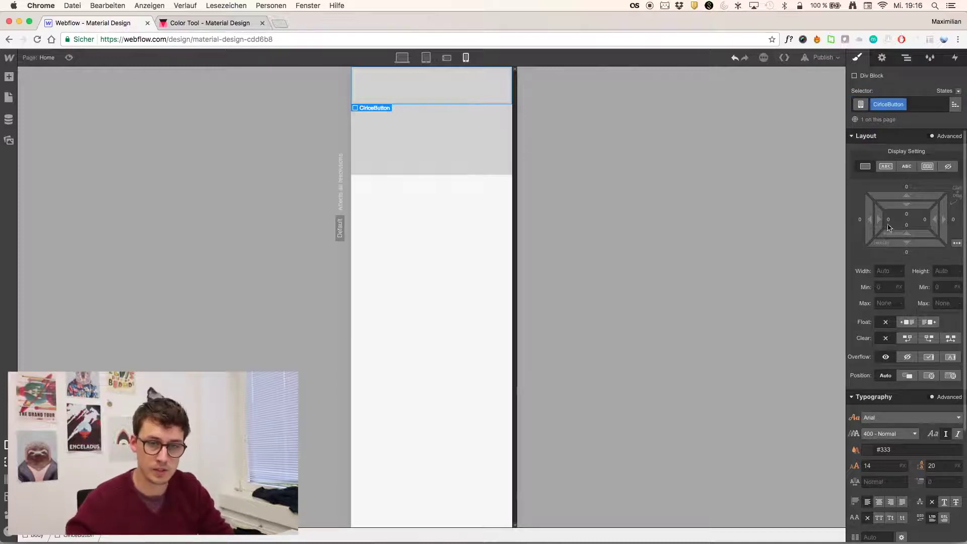
- Set the CirlceButton block's width and height to 60 px each
{"action": "left_click", "coordinate": [884, 271]}
{"action": "type", "text": "60"}
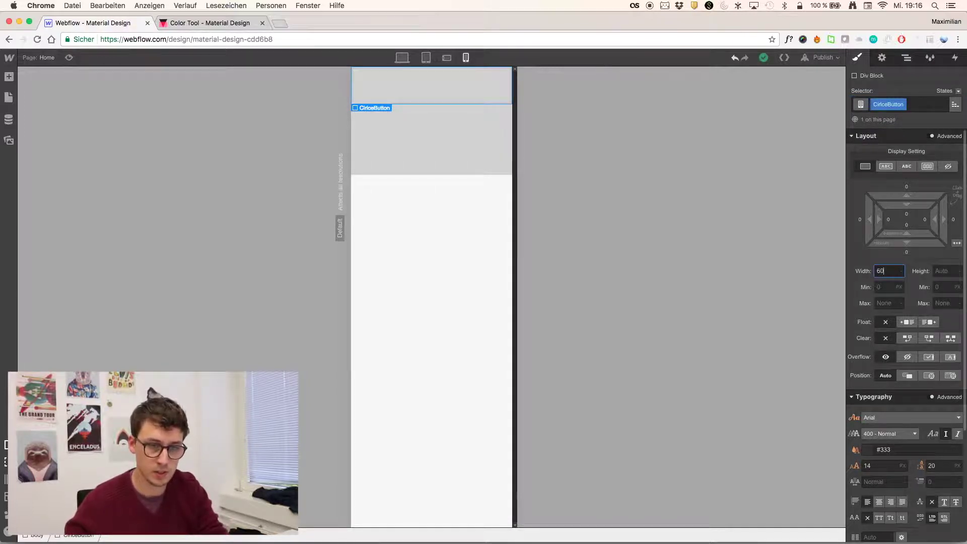
{"action": "right_click", "coordinate": [947, 273]}
{"action": "type", "text": "60"}
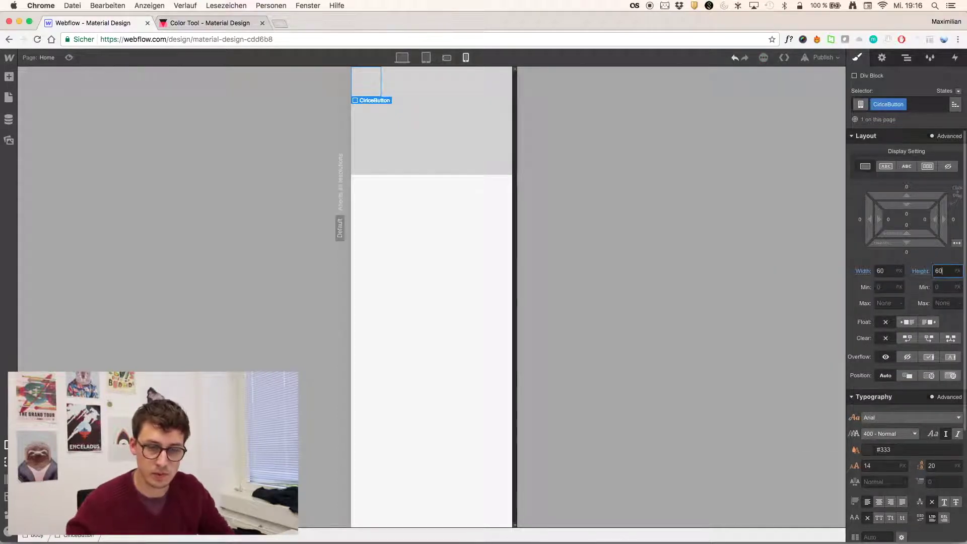
- Set the CirlceButton block's position to fixed with a top offset of 185 px, straddling the BottomHalf block's upper edge
{"action": "left_click", "coordinate": [951, 375]}
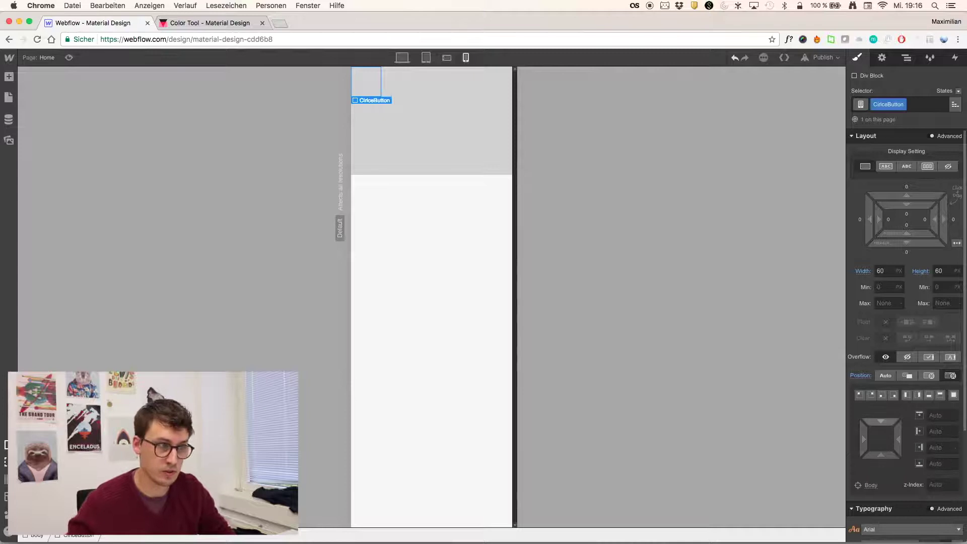
{"action": "left_click_drag", "start_coordinate": [880, 421], "coordinate": [880, 460]}
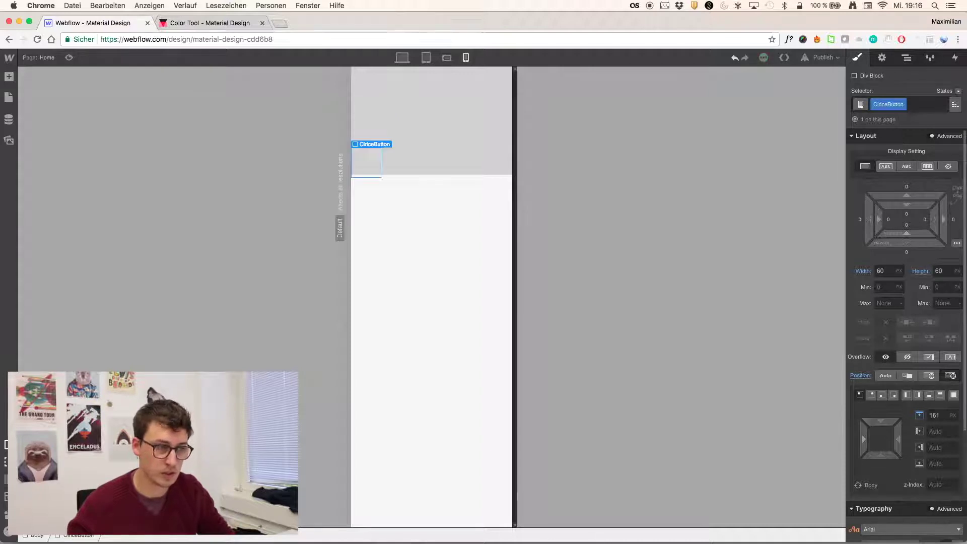
{"action": "left_click_drag", "start_coordinate": [881, 421], "coordinate": [882, 429]}
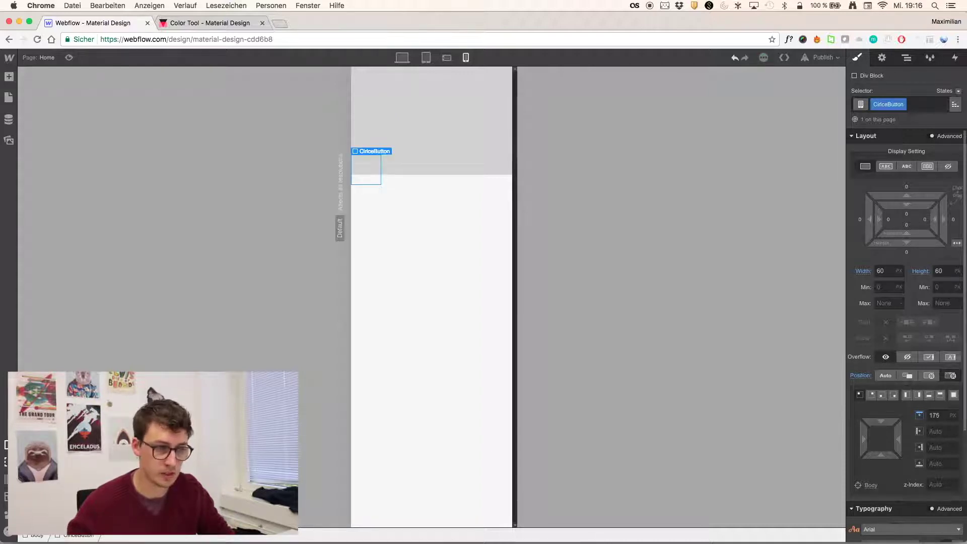
{"action": "left_click", "coordinate": [952, 415]}
{"action": "left_click", "coordinate": [938, 415]}
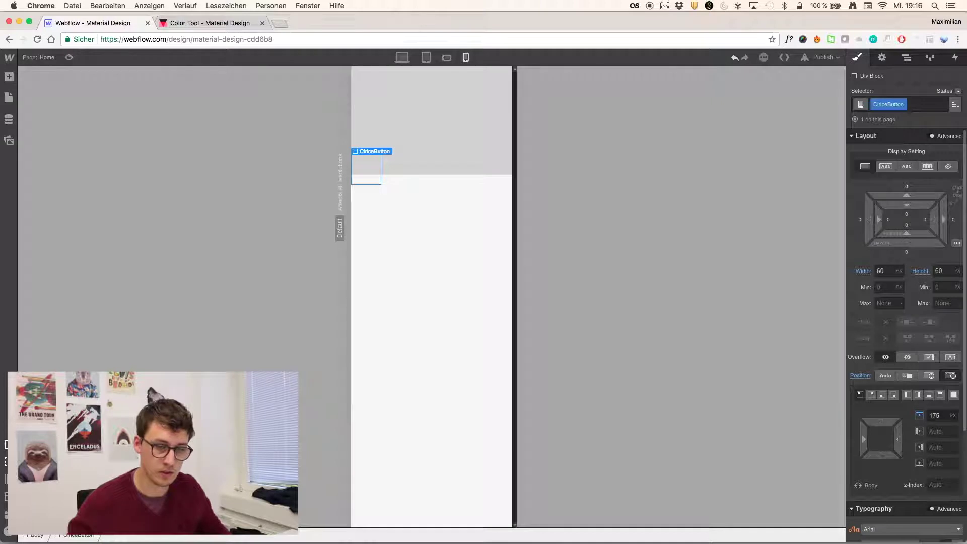
{"action": "key", "text": "shift+Up"}
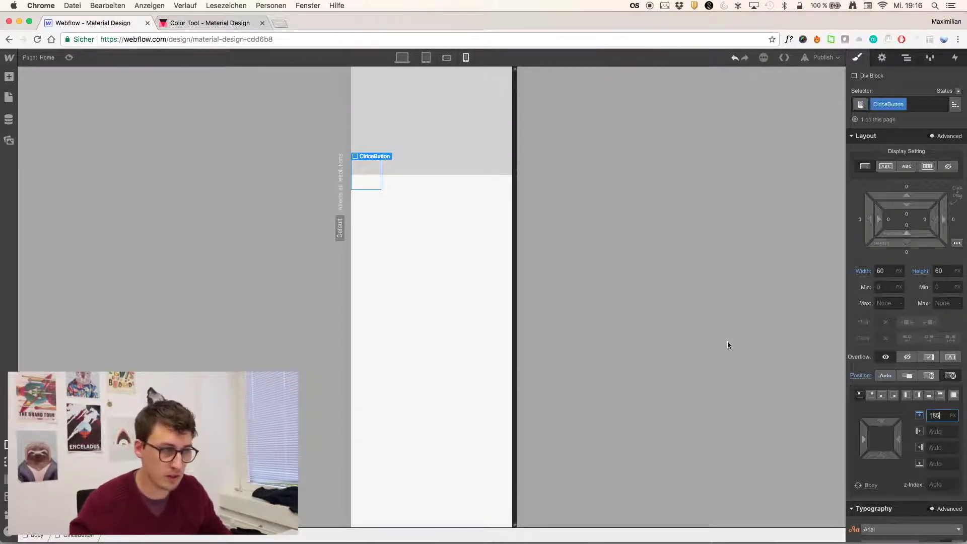
- Set the CirlceButton block's left offset to 132 px to center it horizontally on the page
{"action": "left_click_drag", "start_coordinate": [901, 440], "coordinate": [930, 435]}
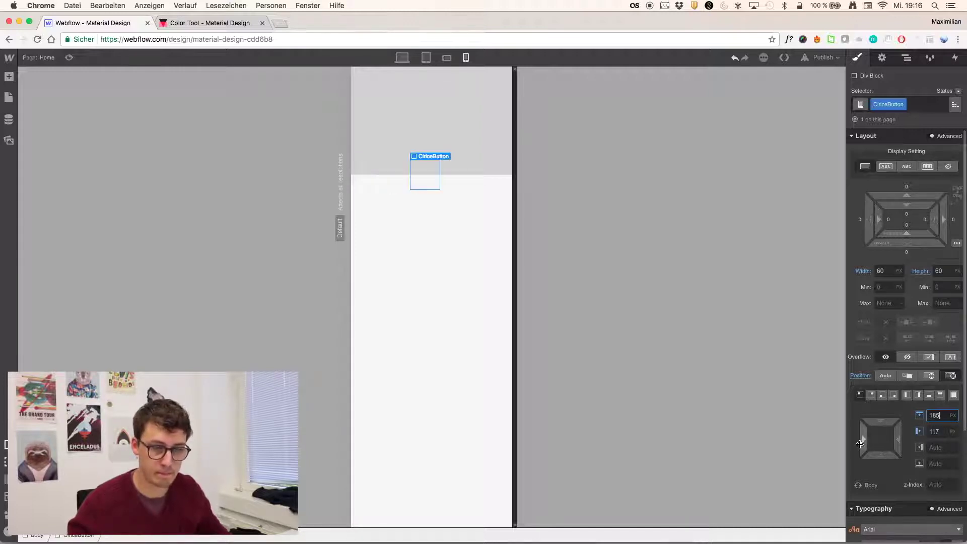
{"action": "left_click_drag", "start_coordinate": [863, 444], "coordinate": [886, 447]}
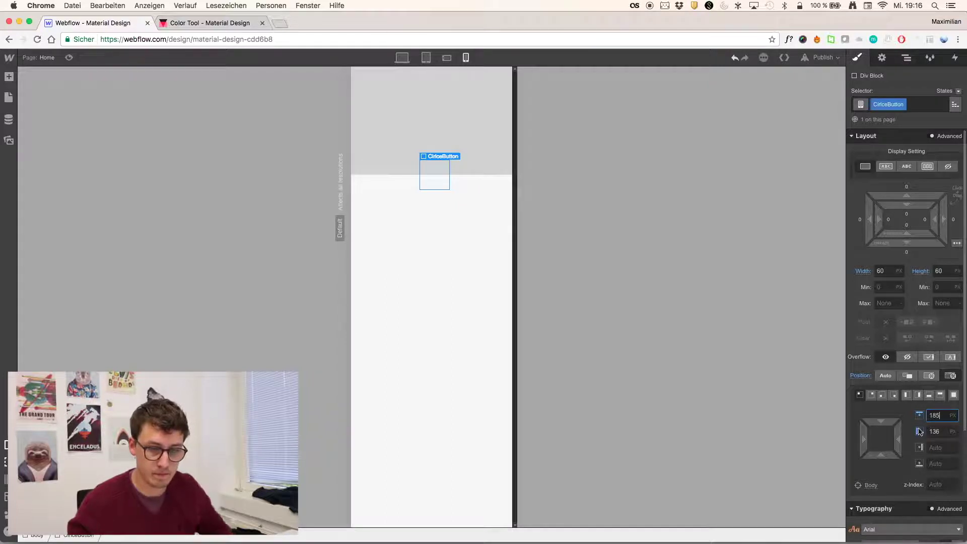
{"action": "left_click", "coordinate": [940, 432]}
{"action": "key", "text": "Down"}
{"action": "key", "text": "Down"}
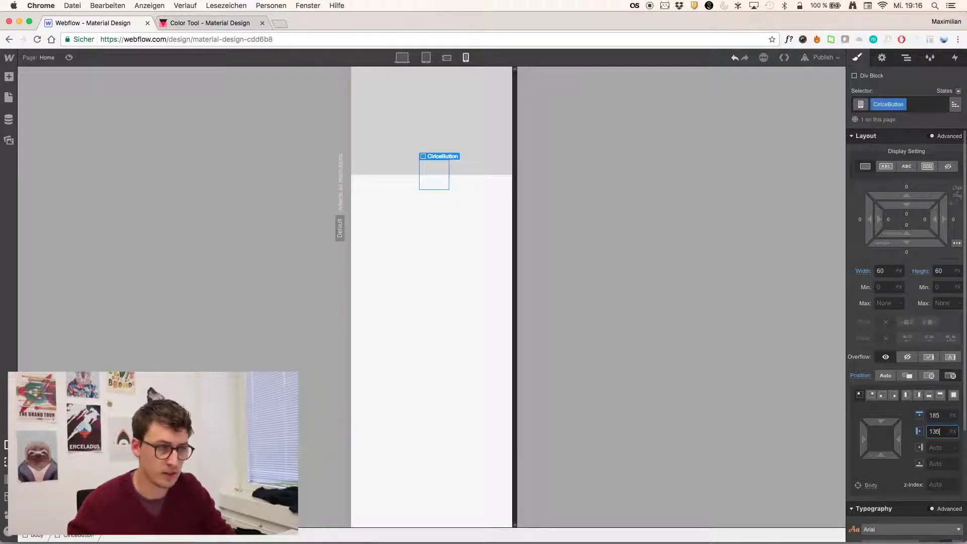
{"action": "key", "text": "Down"}
{"action": "key", "text": "Down"}
{"action": "key", "text": "Down"}
{"action": "key", "text": "Up"}
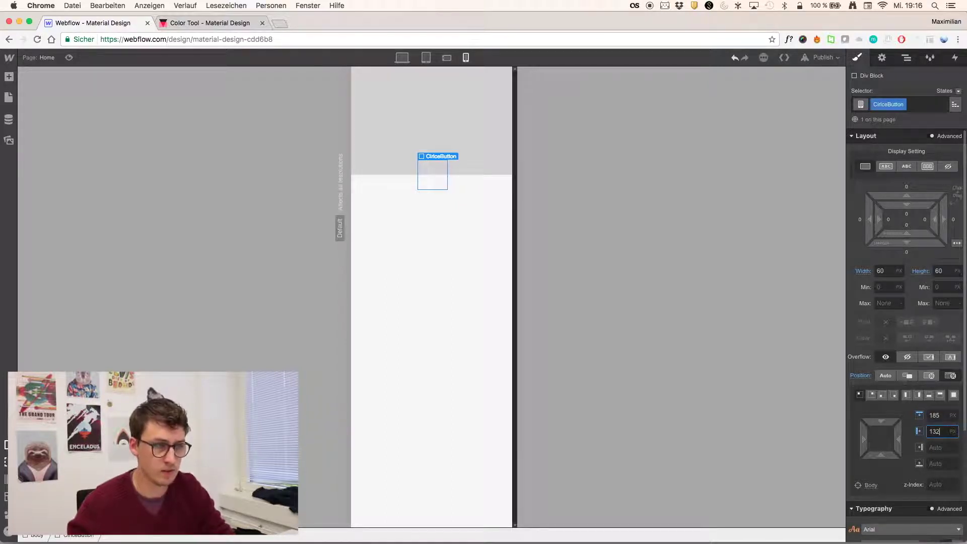
- Copy the primary color 4fc3f7 from the Color Tool page and apply it as the CirlceButton block's background color in Webflow
{"action": "scroll", "coordinate": [907, 333], "scroll_direction": "down", "scroll_amount": 5}
{"action": "scroll", "coordinate": [907, 333], "scroll_direction": "down", "scroll_amount": 3}
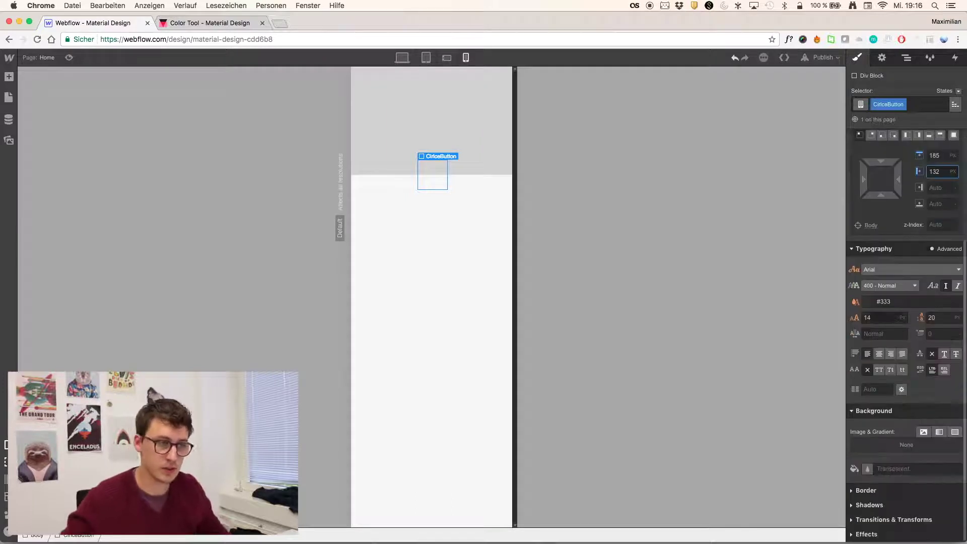
{"action": "left_click", "coordinate": [867, 469]}
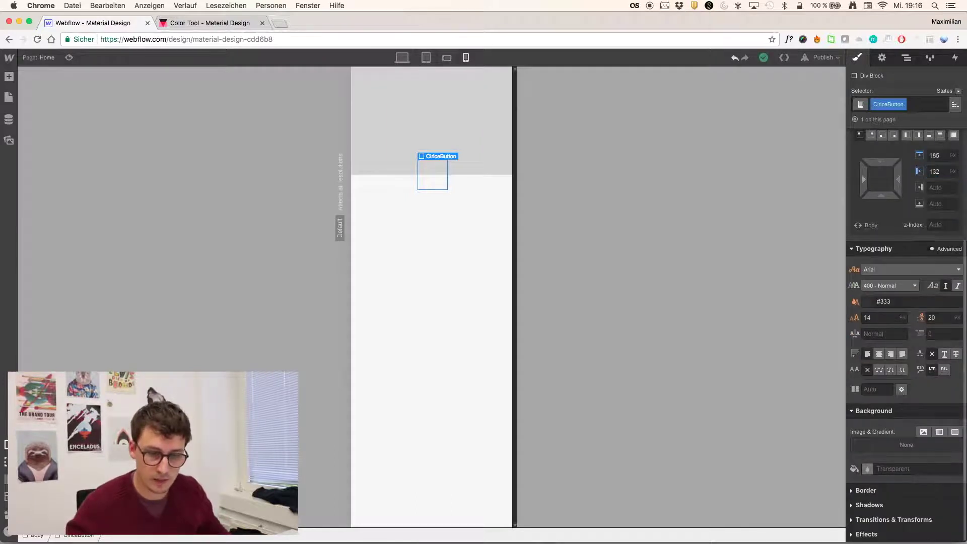
{"action": "left_click", "coordinate": [209, 23]}
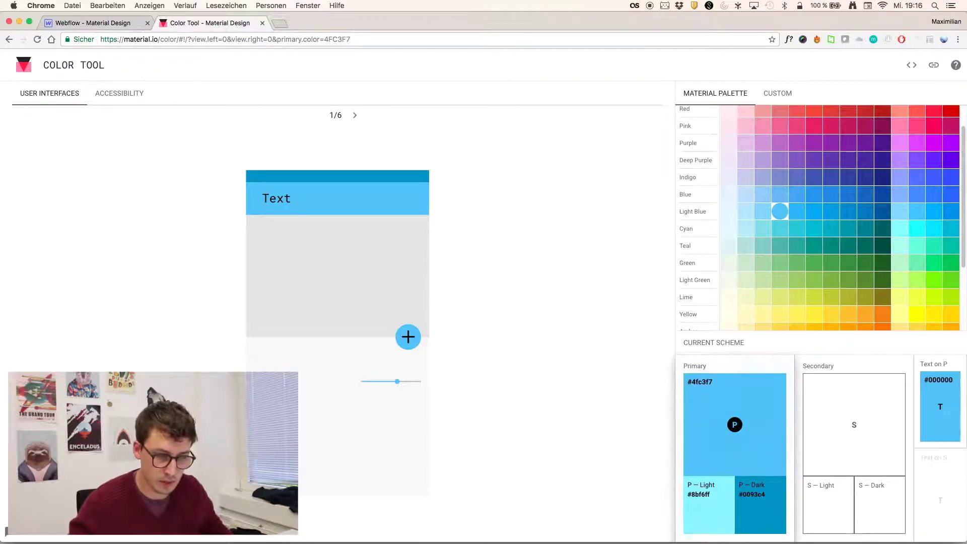
{"action": "right_click", "coordinate": [688, 382]}
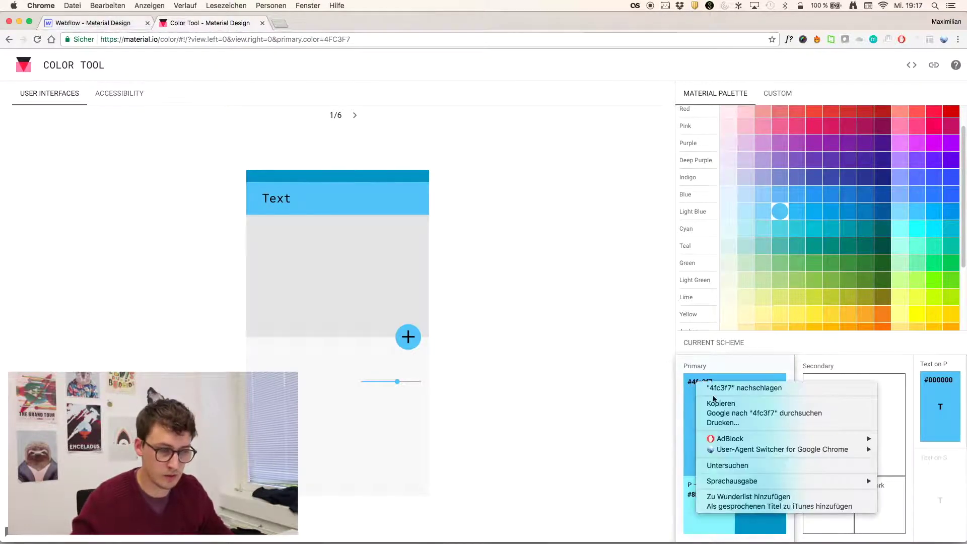
{"action": "left_click", "coordinate": [723, 405]}
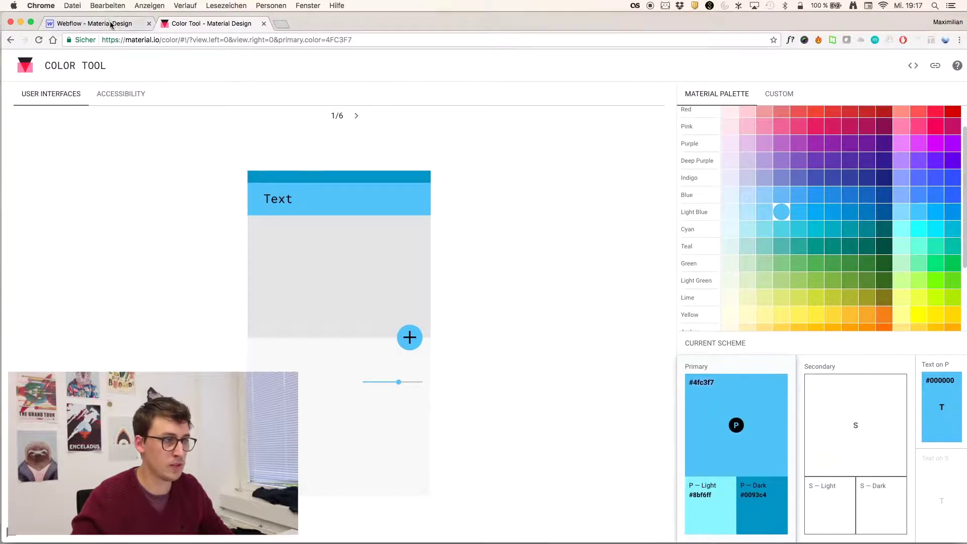
{"action": "left_click", "coordinate": [92, 21]}
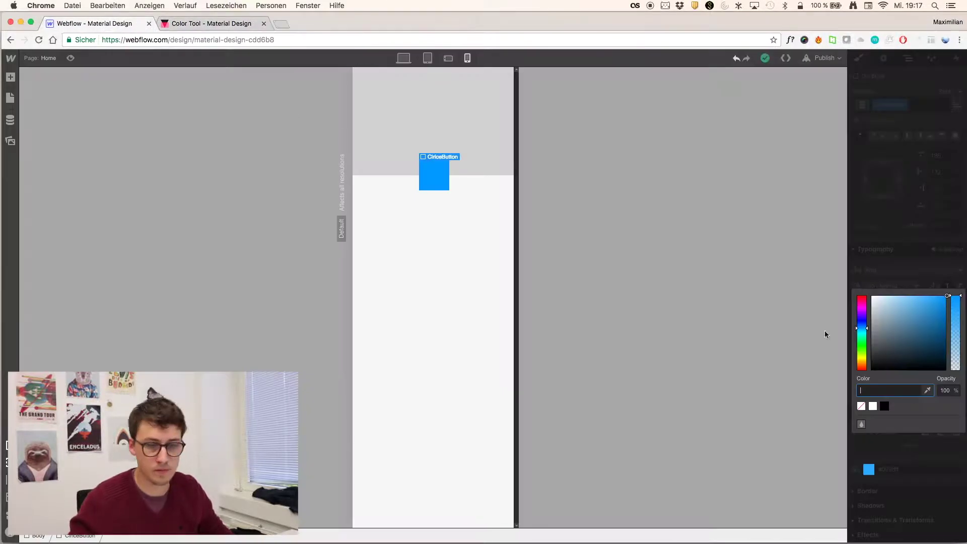
{"action": "key", "text": "super+v"}
{"action": "key", "text": "Return"}
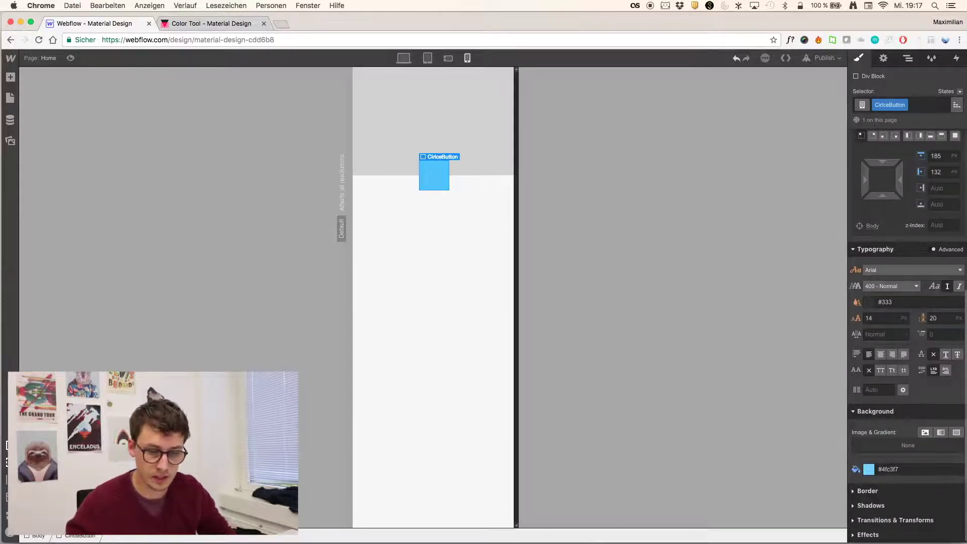
- Round the CirlceButton block into a circle with a 30 px border radius
{"action": "left_click", "coordinate": [867, 491]}
{"action": "scroll", "coordinate": [907, 448], "scroll_direction": "down", "scroll_amount": 4}
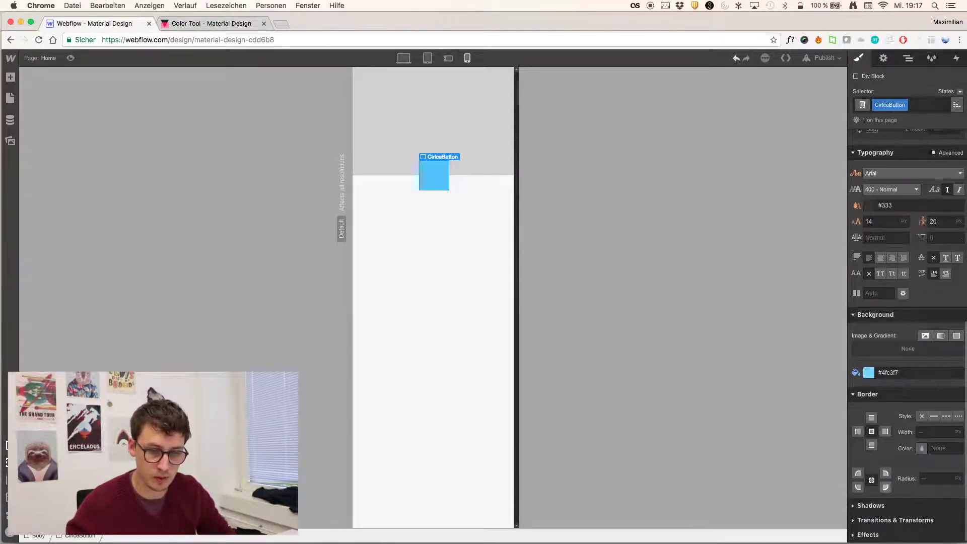
{"action": "left_click", "coordinate": [937, 479]}
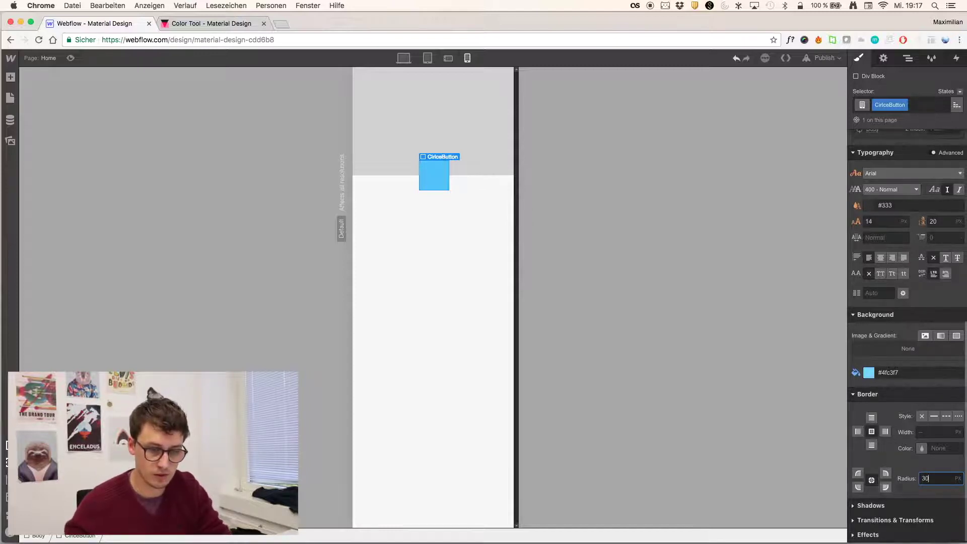
{"action": "key", "text": "Return"}
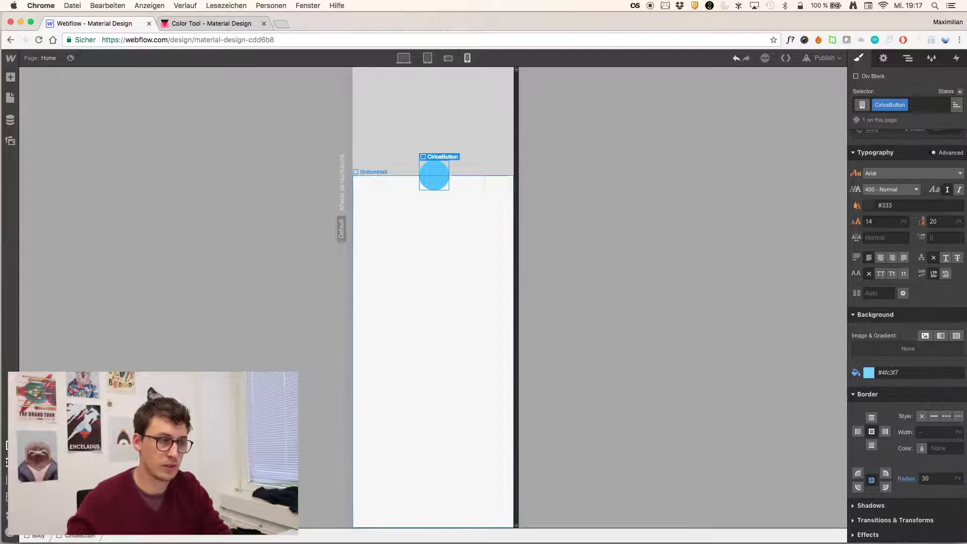
- Add an H1 heading inside the CirlceButton circle and give it the new class CirlcePlus
{"action": "left_click", "coordinate": [461, 151]}
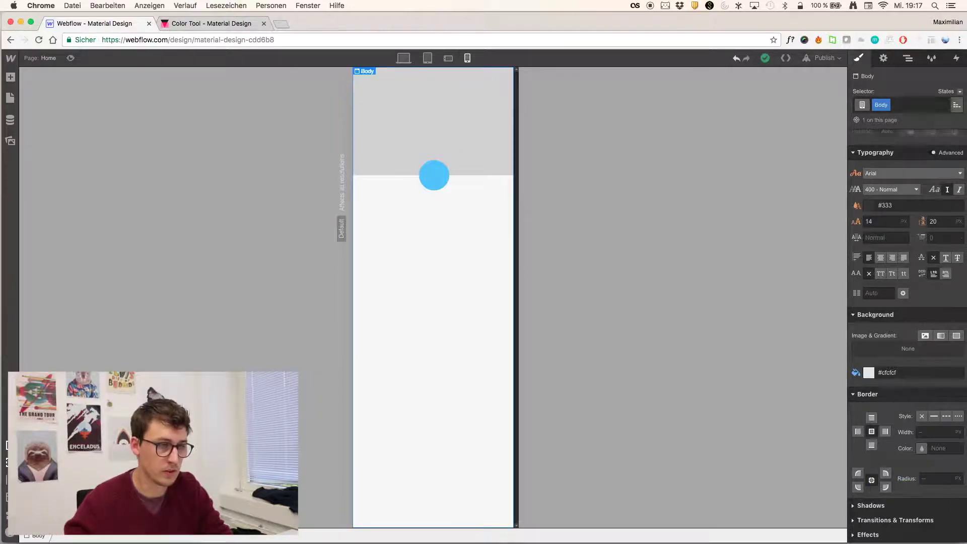
{"action": "left_click", "coordinate": [434, 175]}
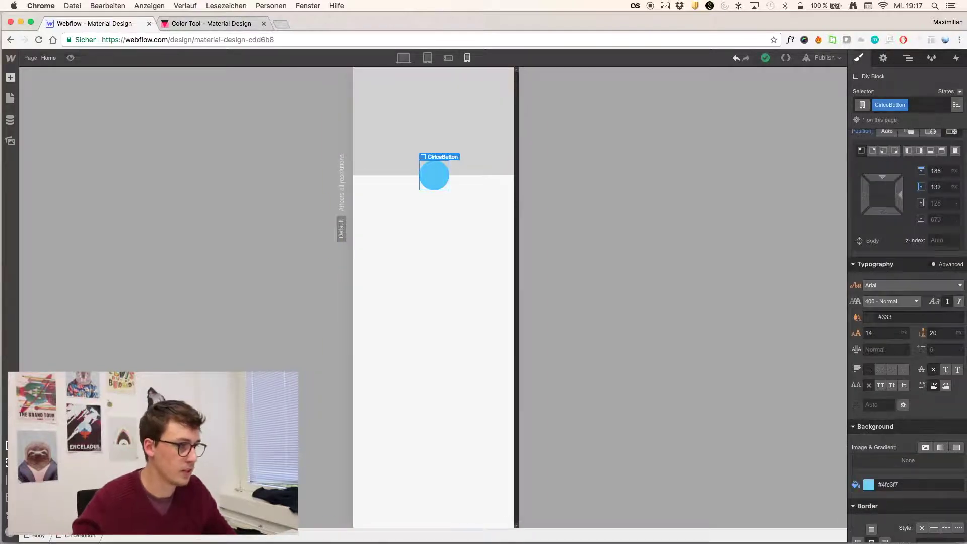
{"action": "key", "text": "a"}
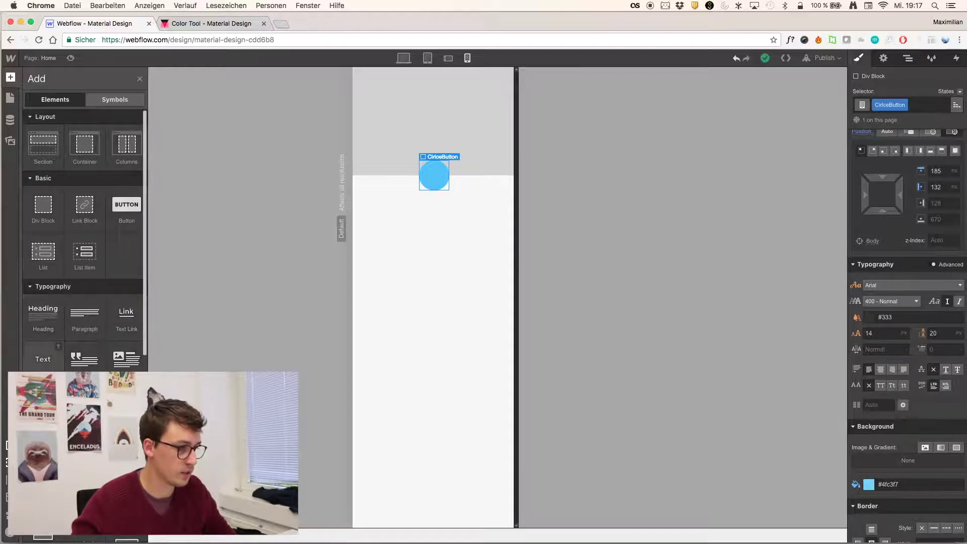
{"action": "left_click_drag", "start_coordinate": [43, 312], "coordinate": [444, 184]}
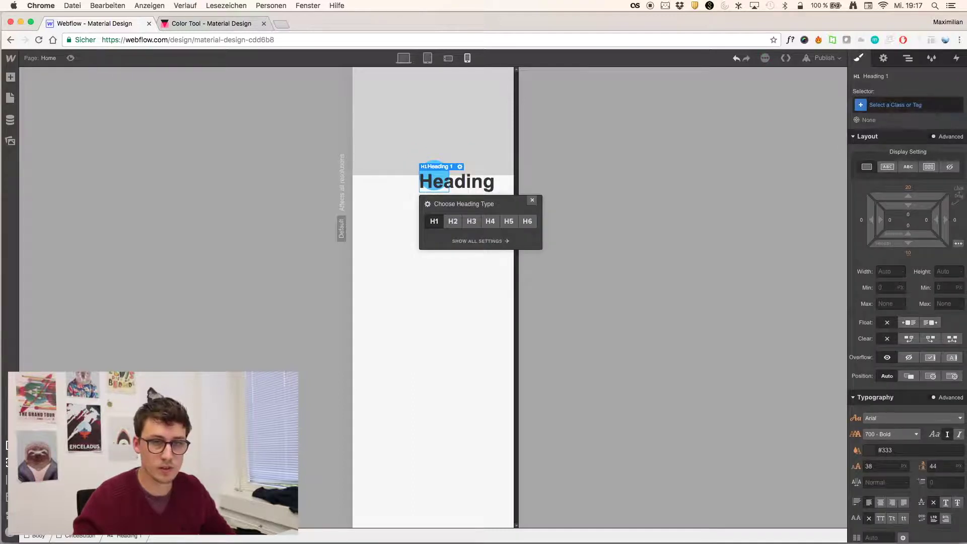
{"action": "key", "text": "super+Return"}
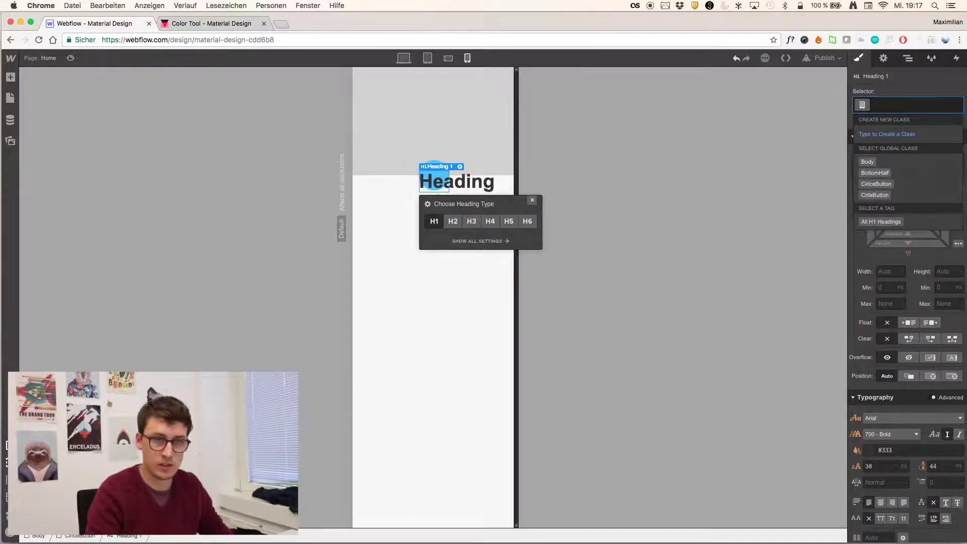
{"action": "type", "text": "CirclePlus"}
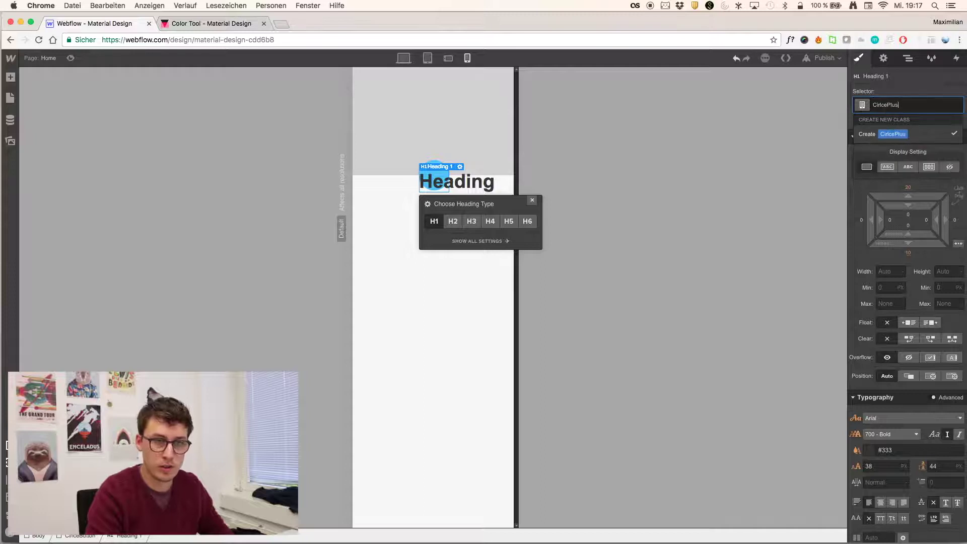
{"action": "key", "text": "Return"}
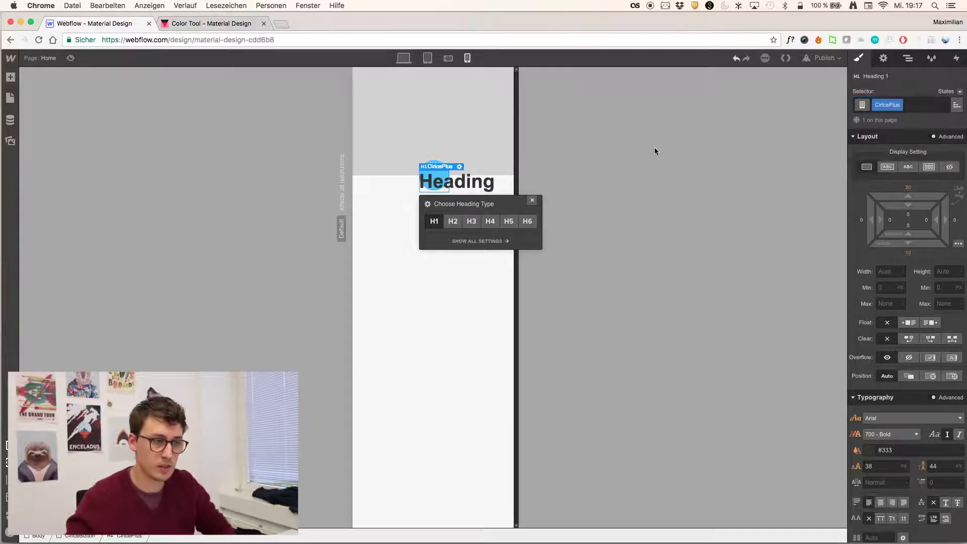
- Replace the heading's text with "+" and center-align it within the circle
{"action": "double_click", "coordinate": [441, 185]}
{"action": "type", "text": "+"}
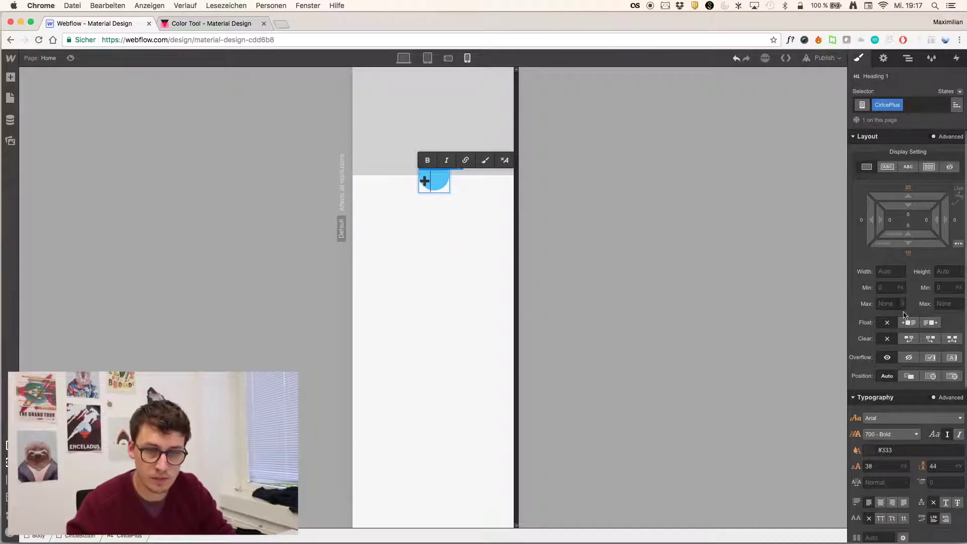
{"action": "scroll", "coordinate": [904, 315], "scroll_direction": "down", "scroll_amount": 5}
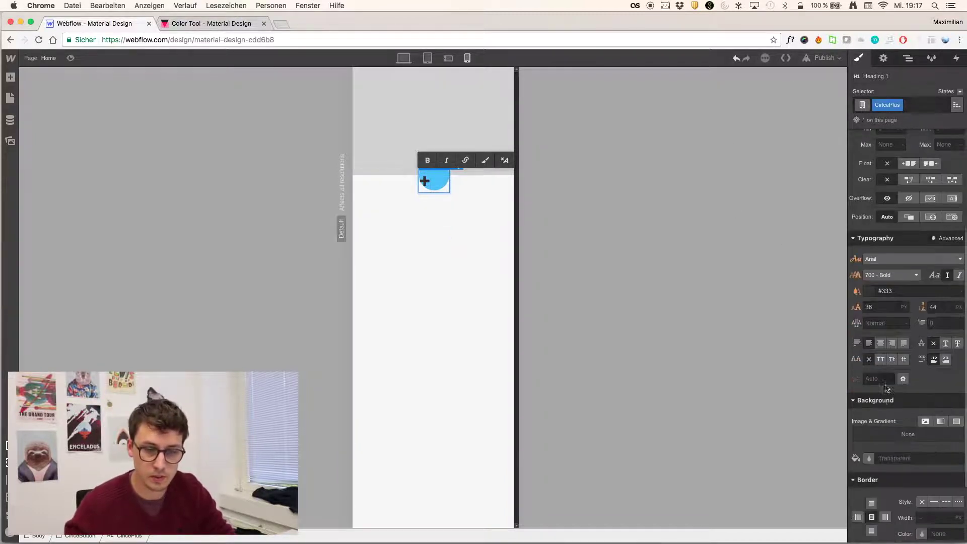
{"action": "left_click", "coordinate": [881, 343]}
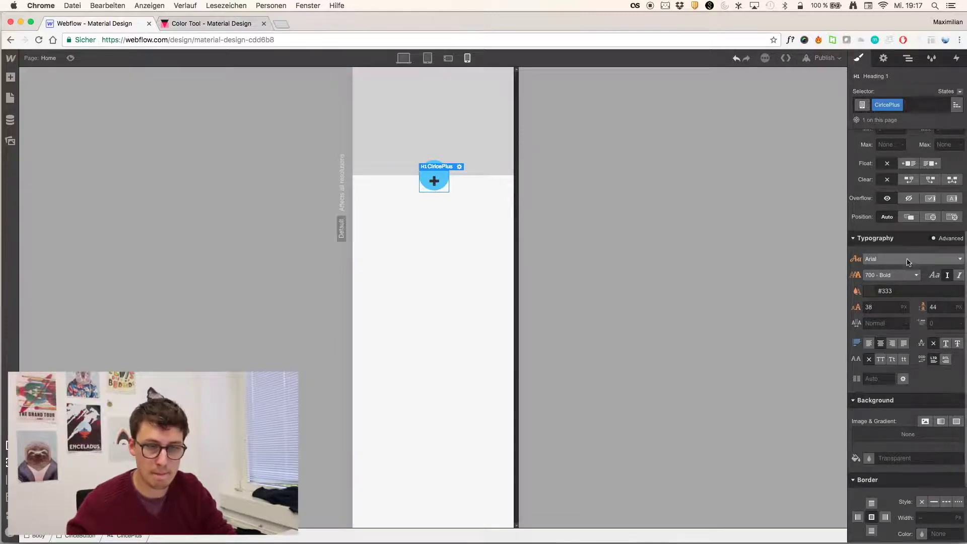
- Set the CirlcePlus heading's top and bottom margins to 0
{"action": "scroll", "coordinate": [907, 251], "scroll_direction": "up", "scroll_amount": 5}
{"action": "scroll", "coordinate": [916, 231], "scroll_direction": "up", "scroll_amount": 1}
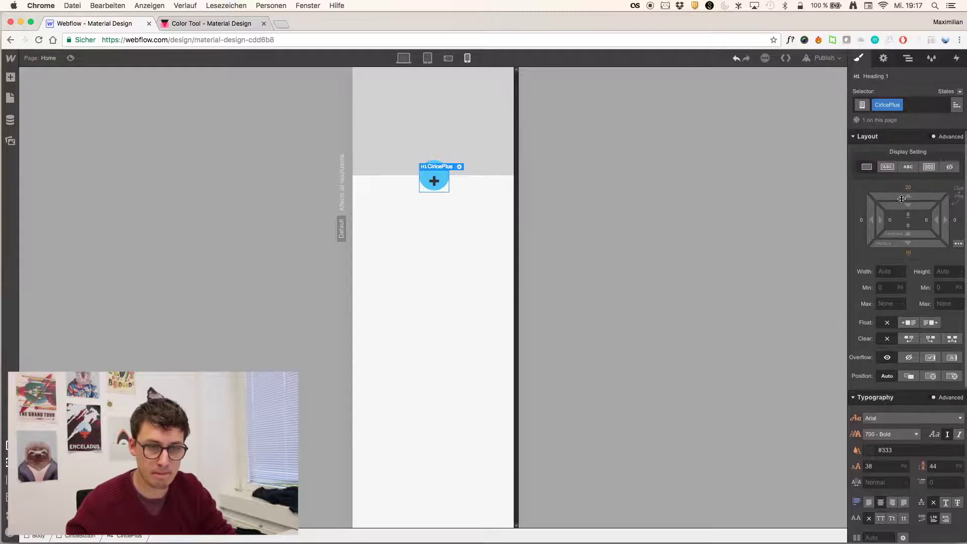
{"action": "left_click", "coordinate": [909, 188]}
{"action": "type", "text": "0"}
{"action": "key", "text": "Return"}
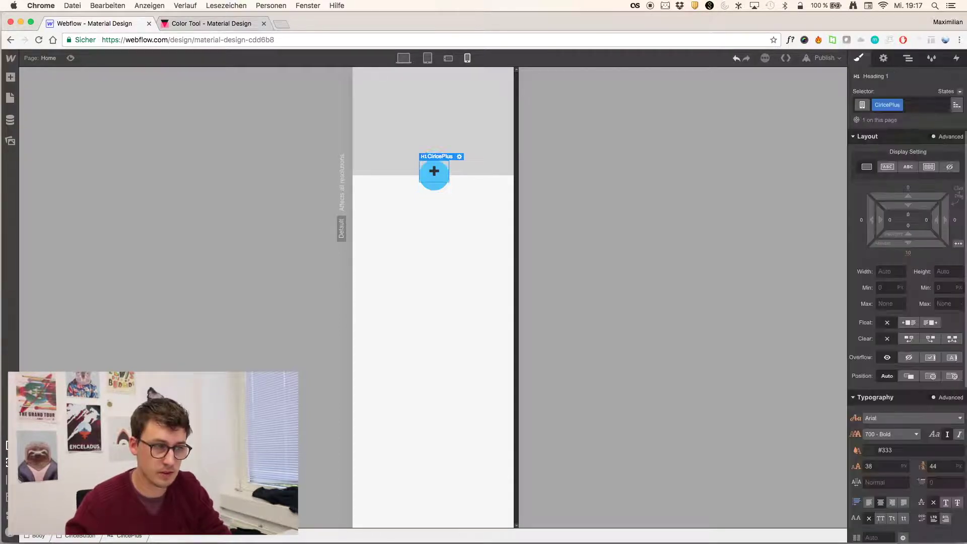
{"action": "left_click", "coordinate": [908, 253]}
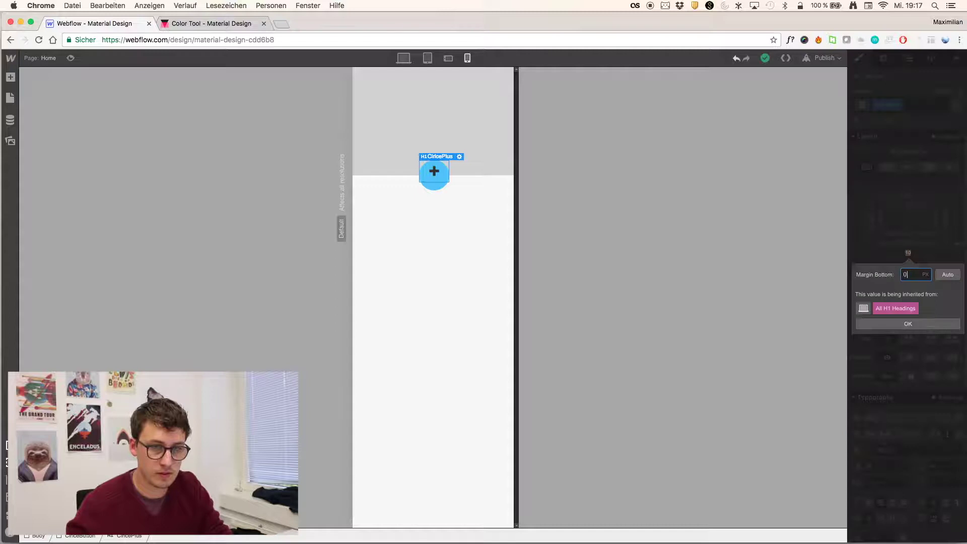
{"action": "key", "text": "Return"}
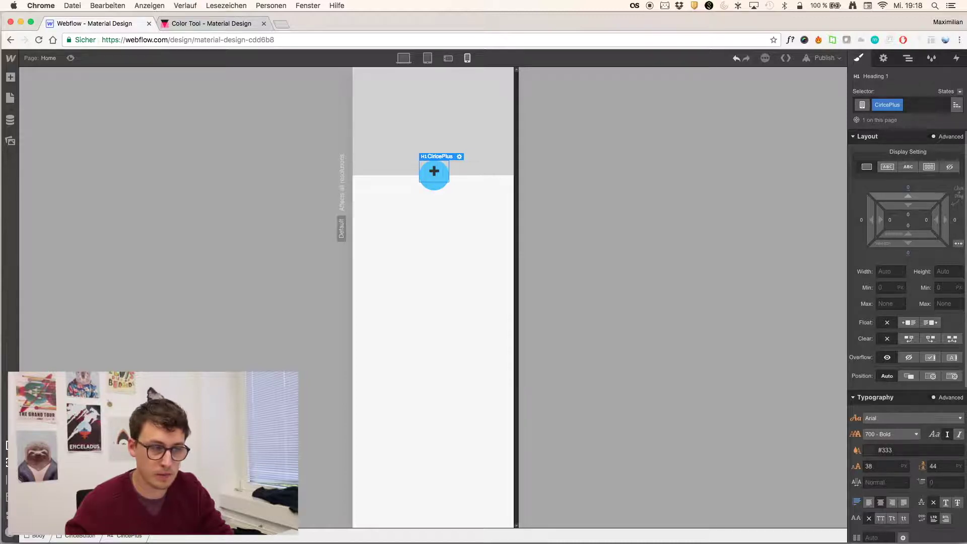
- Set the CirlcePlus heading's top margin to 8 px to center the plus sign vertically in the circle
{"action": "left_click_drag", "start_coordinate": [908, 196], "coordinate": [908, 191]}
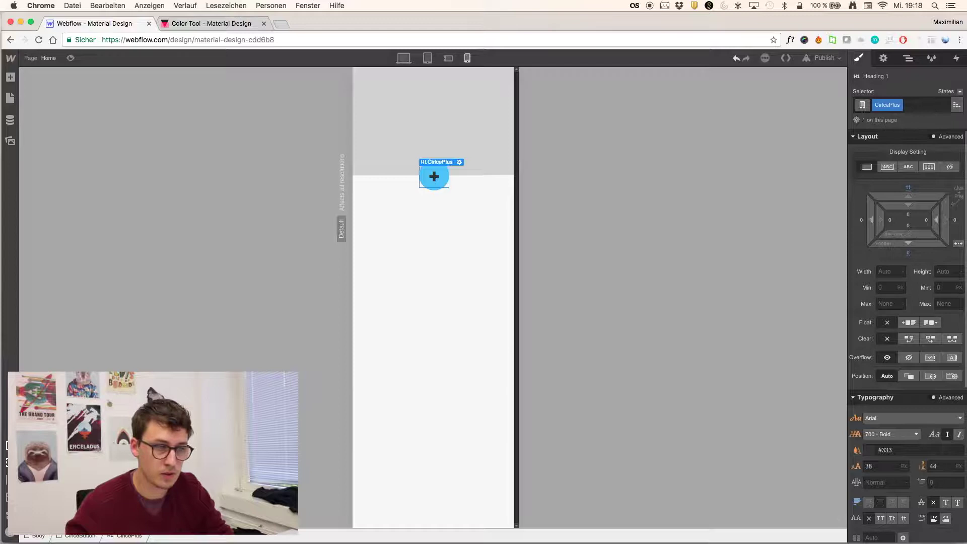
{"action": "left_click", "coordinate": [908, 187]}
{"action": "type", "text": "8"}
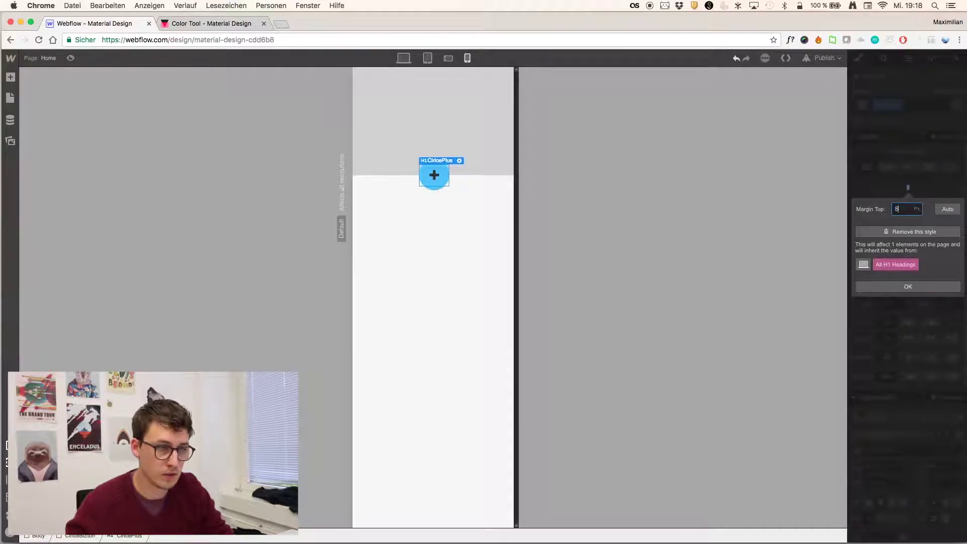
{"action": "key", "text": "Return"}
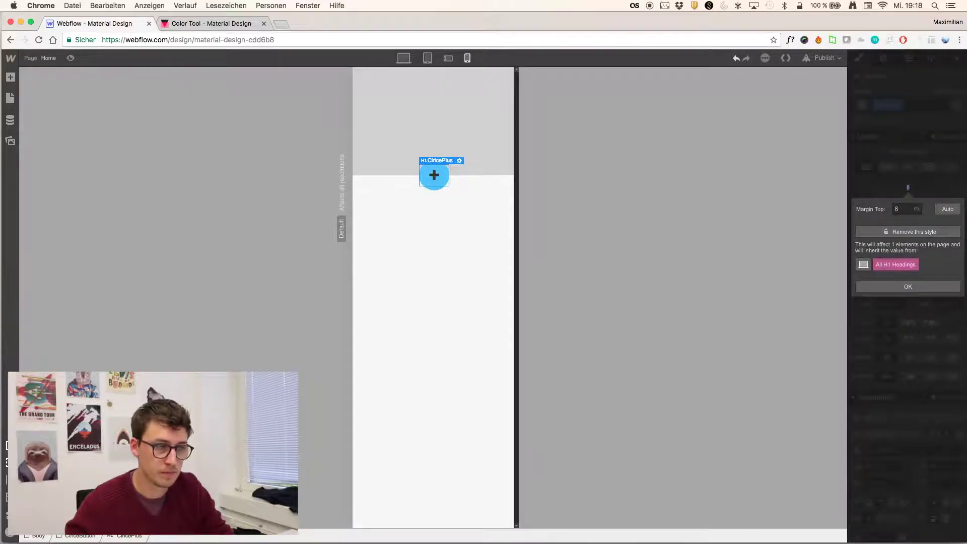
{"action": "left_click", "coordinate": [901, 286]}
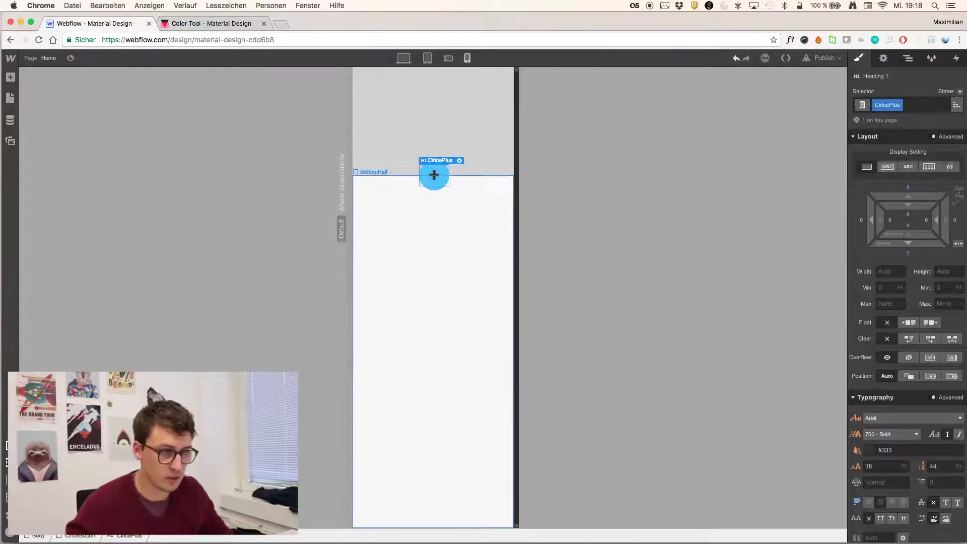
- Set the plus sign's font weight to 400 - Normal and its font size to 60 px
{"action": "scroll", "coordinate": [907, 303], "scroll_direction": "down", "scroll_amount": 5}
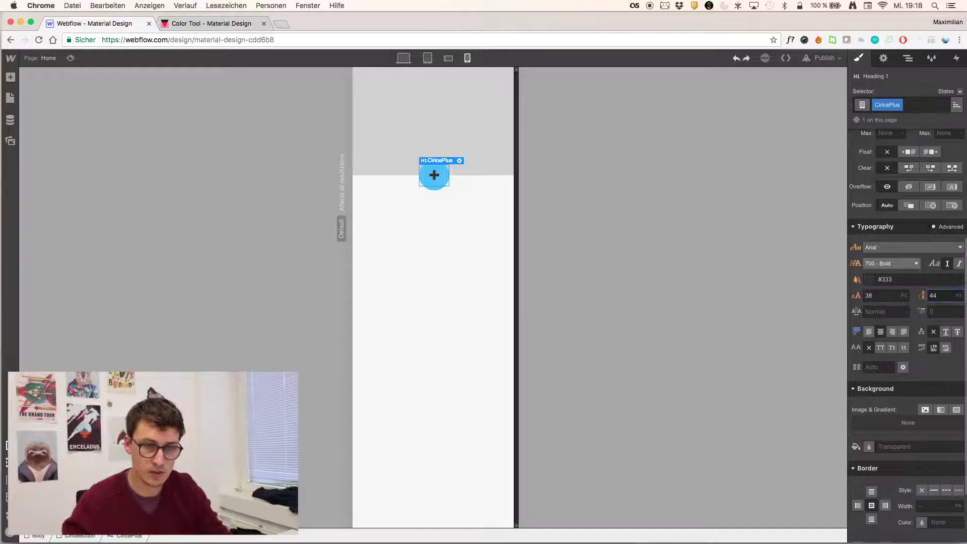
{"action": "left_click", "coordinate": [891, 264]}
{"action": "left_click", "coordinate": [889, 303]}
{"action": "left_click", "coordinate": [877, 295]}
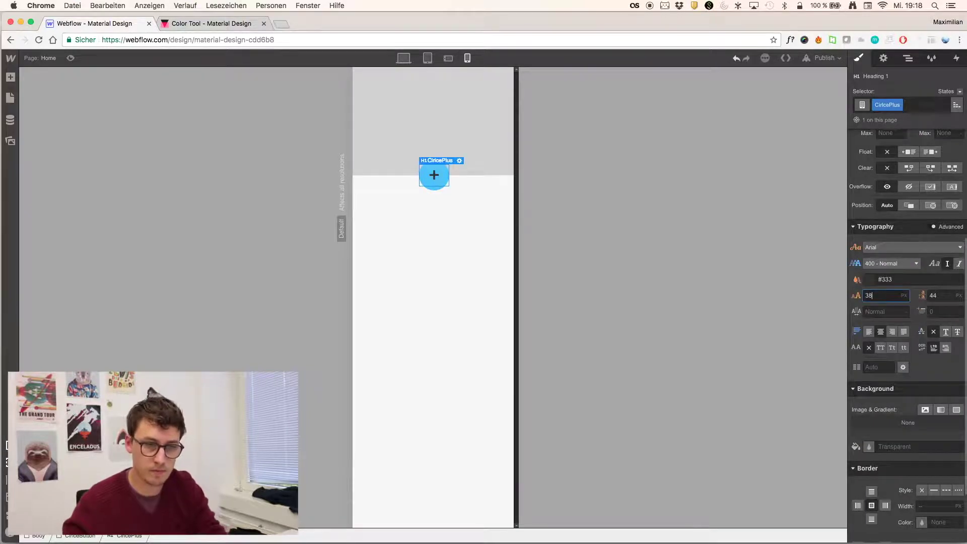
{"action": "key", "text": "super+a"}
{"action": "type", "text": "60"}
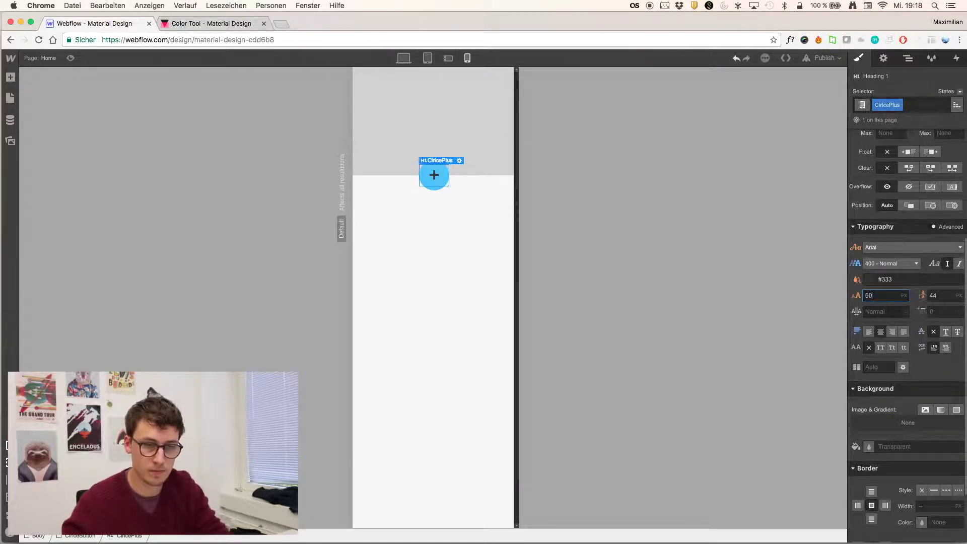
{"action": "key", "text": "Return"}
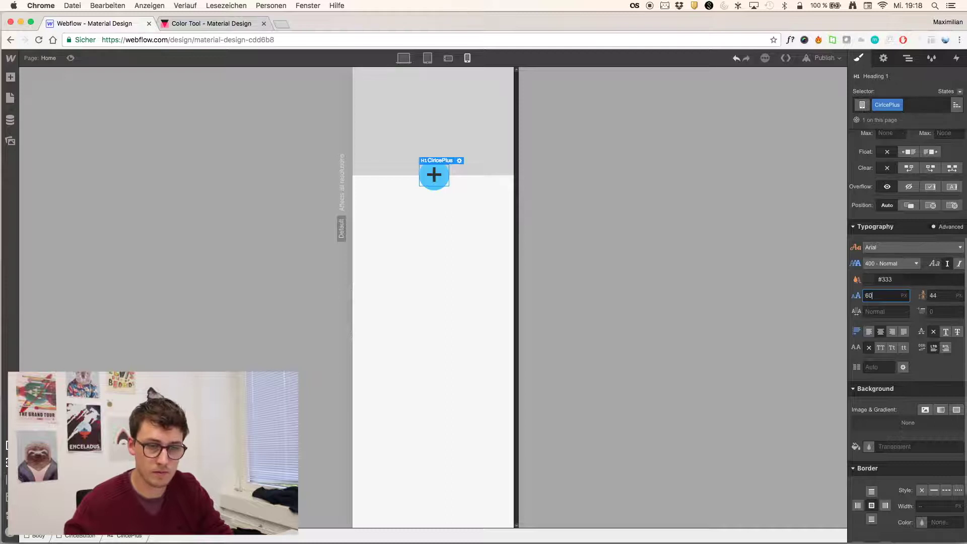
- Change the plus sign's text color to white using the white swatch
{"action": "left_click", "coordinate": [868, 279]}
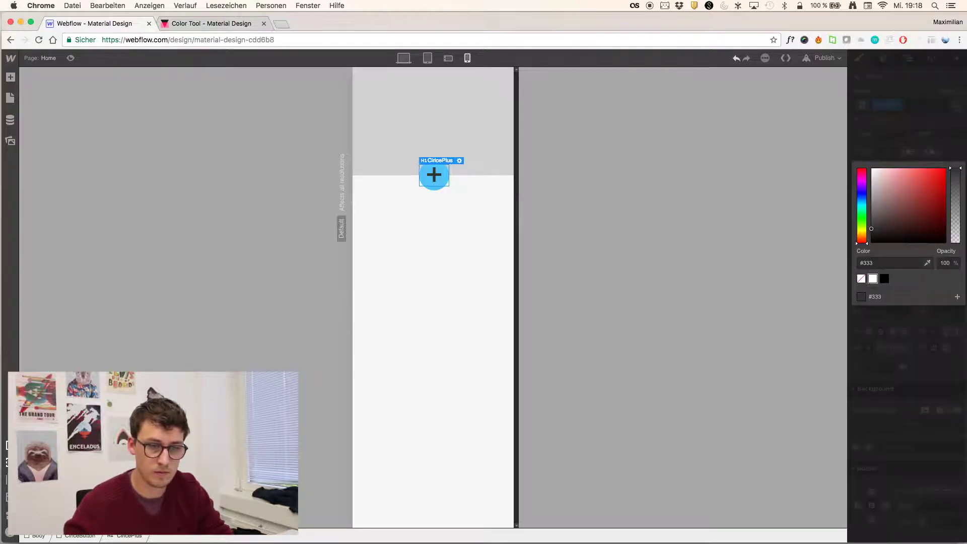
{"action": "left_click", "coordinate": [873, 279]}
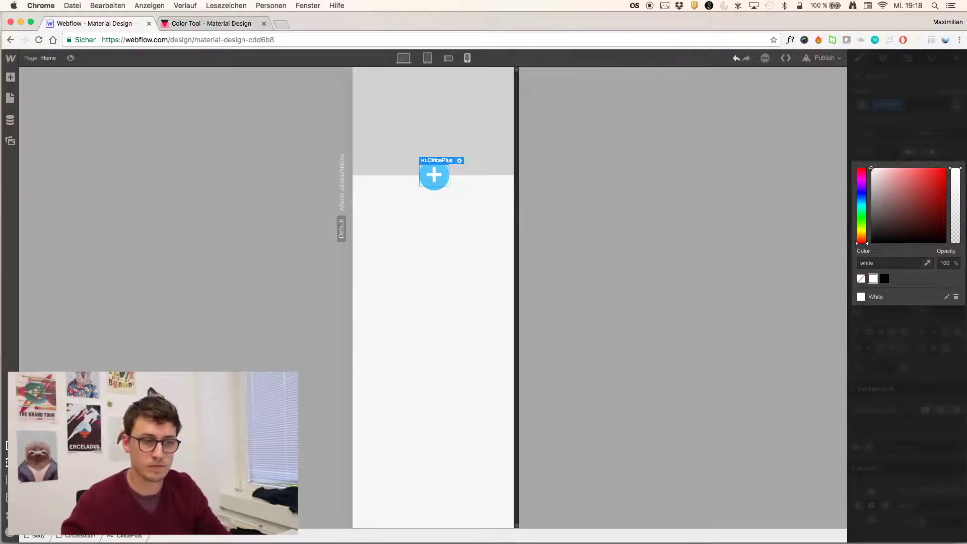
{"action": "key", "text": "Escape"}
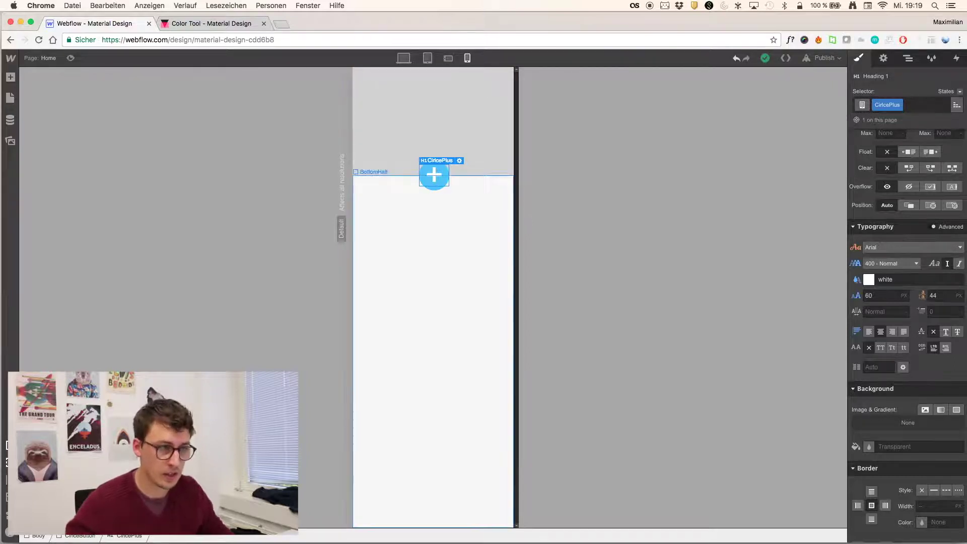
- Add an image element to the page body above the BottomHalf block and upload circle.svg from the Desktop into it
{"action": "left_click", "coordinate": [433, 302]}
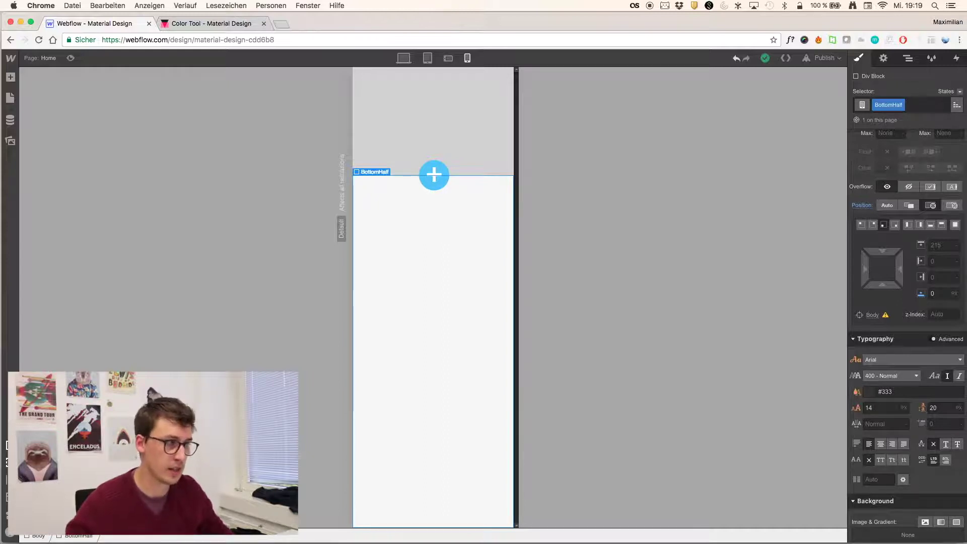
{"action": "left_click", "coordinate": [10, 77]}
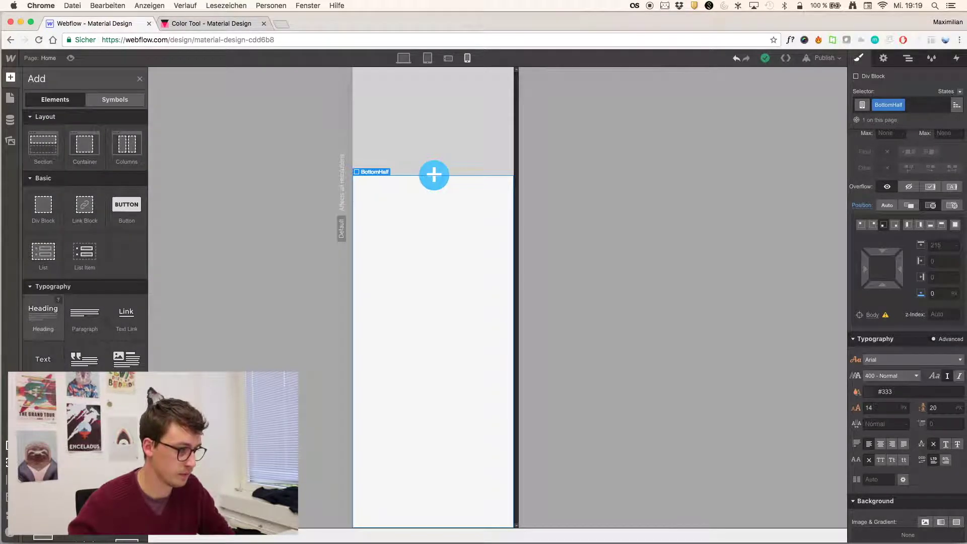
{"action": "left_click_drag", "start_coordinate": [43, 424], "coordinate": [400, 123]}
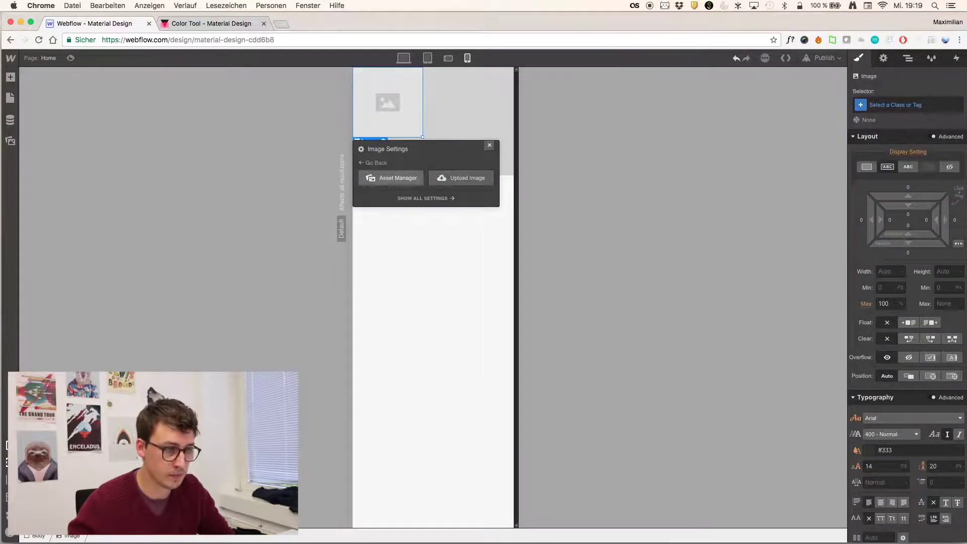
{"action": "left_click", "coordinate": [461, 178]}
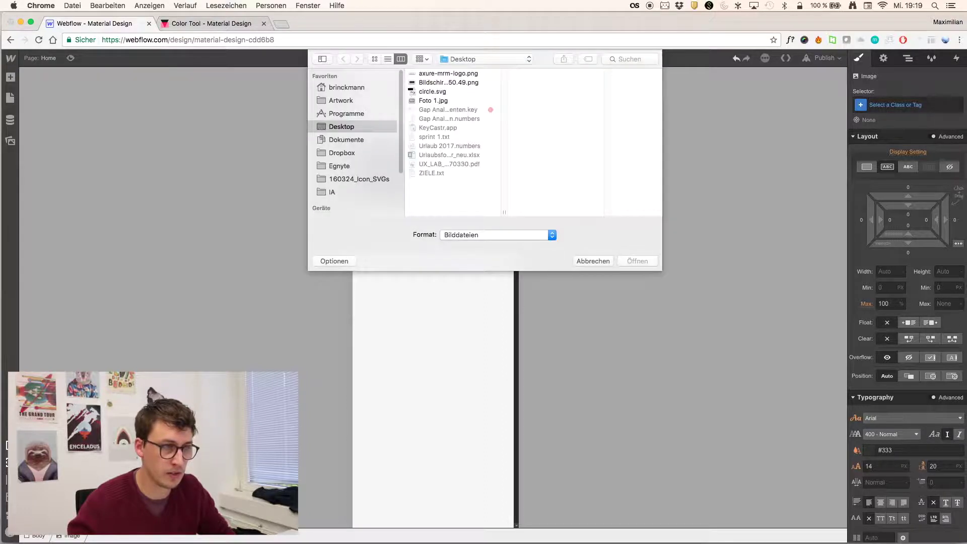
{"action": "double_click", "coordinate": [432, 92]}
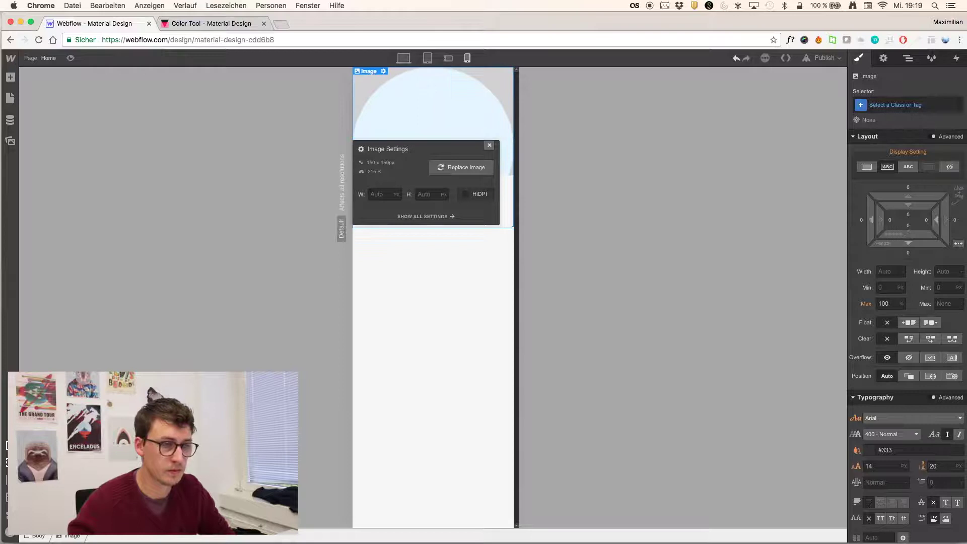
{"action": "left_click", "coordinate": [489, 145]}
- Create the class "Cirlce IMG" for the uploaded circle image
{"action": "left_click", "coordinate": [952, 104]}
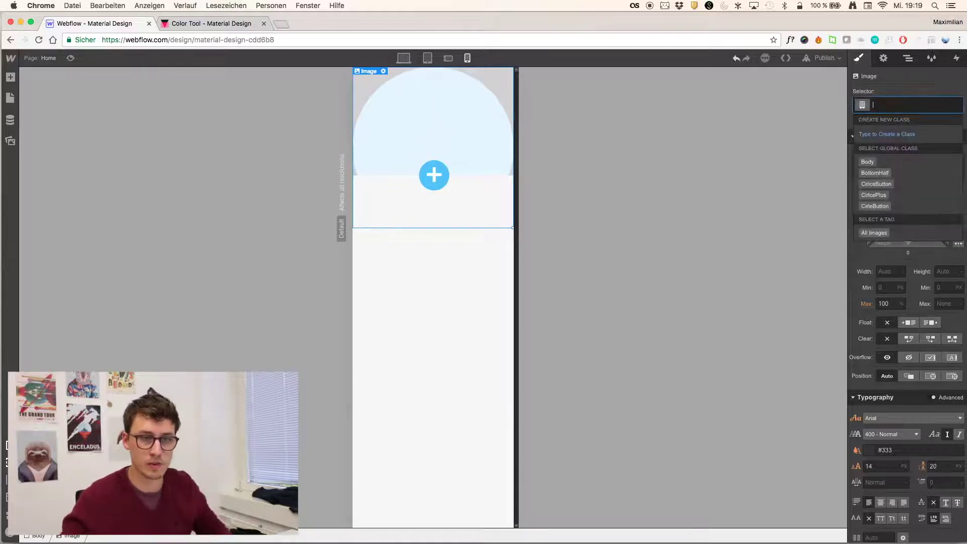
{"action": "type", "text": "Cirl"}
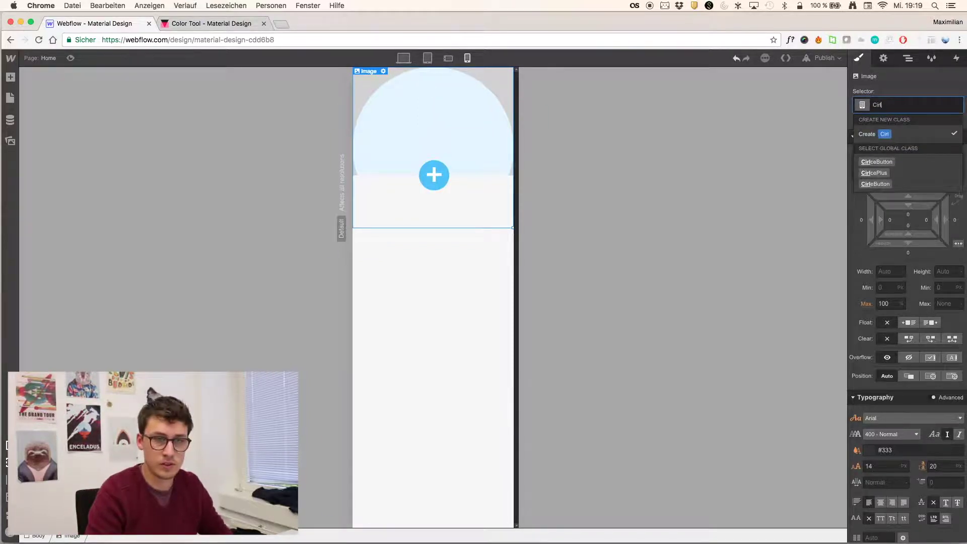
{"action": "type", "text": "ce IMG"}
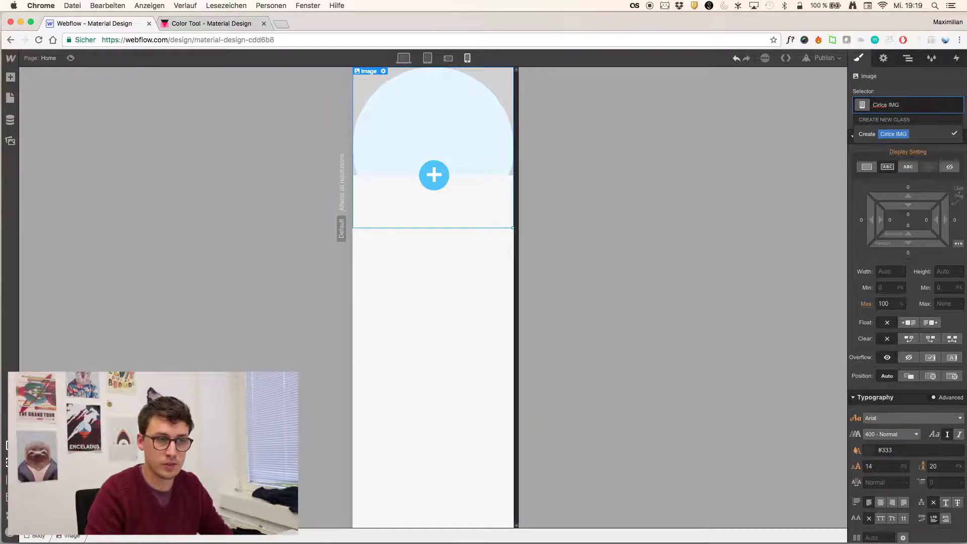
{"action": "key", "text": "Return"}
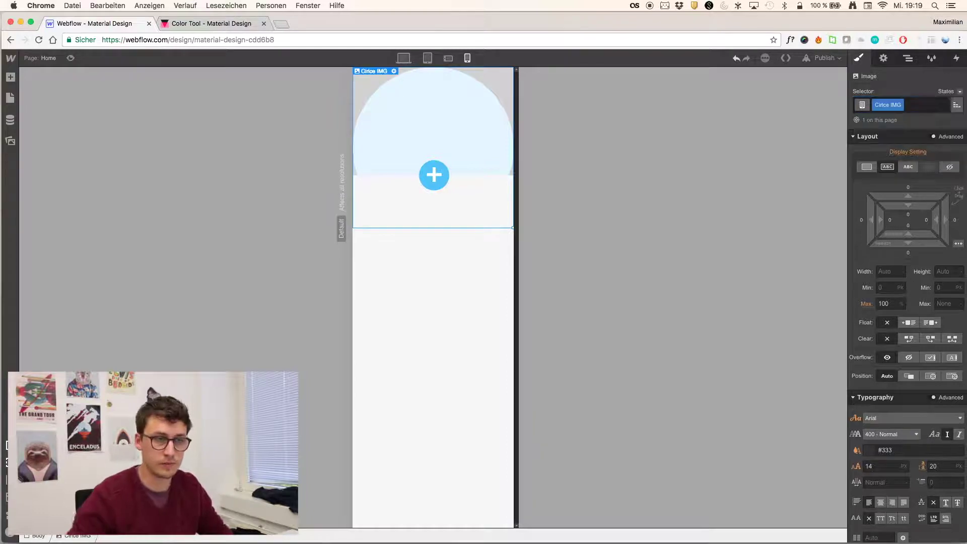
- Set the circle image's width and height to 60 px each
{"action": "left_click", "coordinate": [886, 272]}
{"action": "type", "text": "60"}
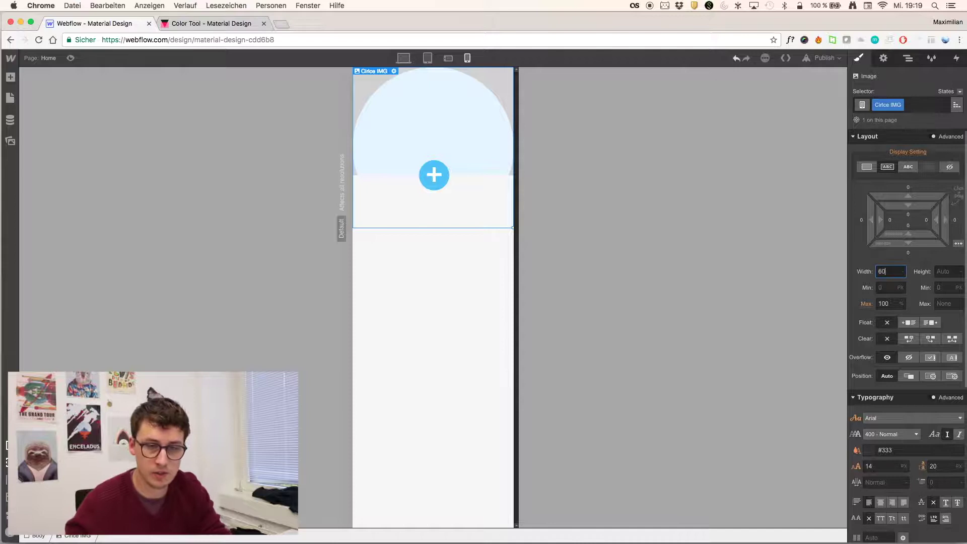
{"action": "key", "text": "Tab"}
{"action": "type", "text": "60"}
{"action": "key", "text": "Return"}
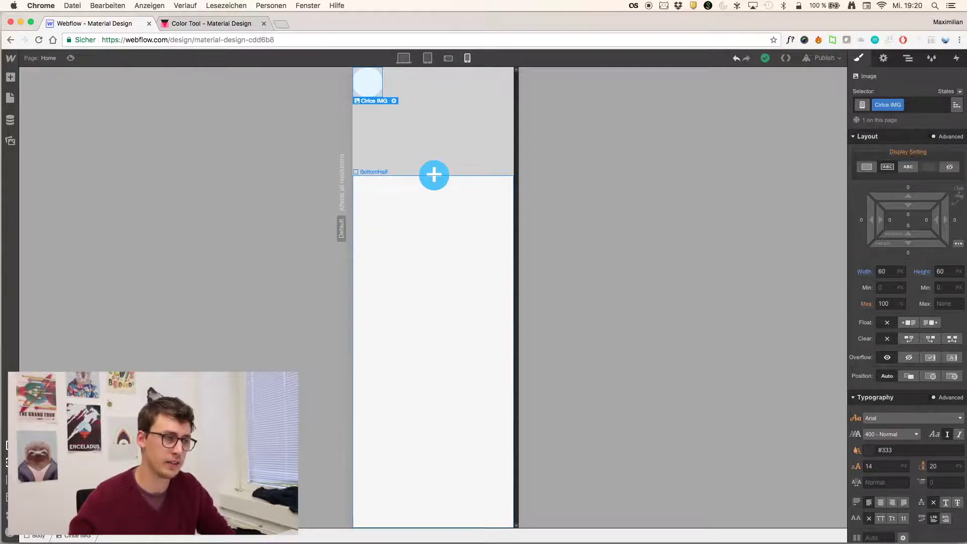
- Add a div block above the circle image in the page body and create the class "Circle IMG DIV" for it
{"action": "left_click", "coordinate": [10, 77]}
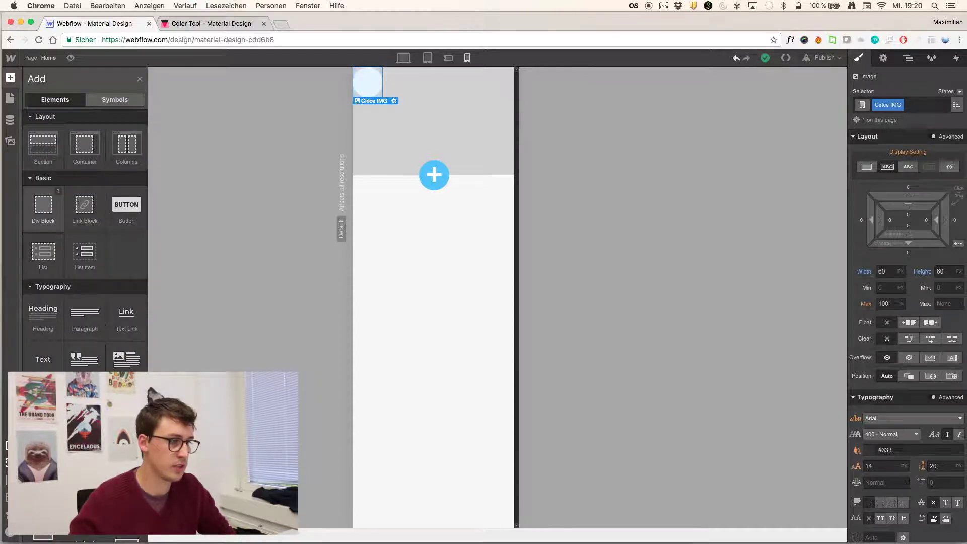
{"action": "left_click_drag", "start_coordinate": [43, 206], "coordinate": [388, 88]}
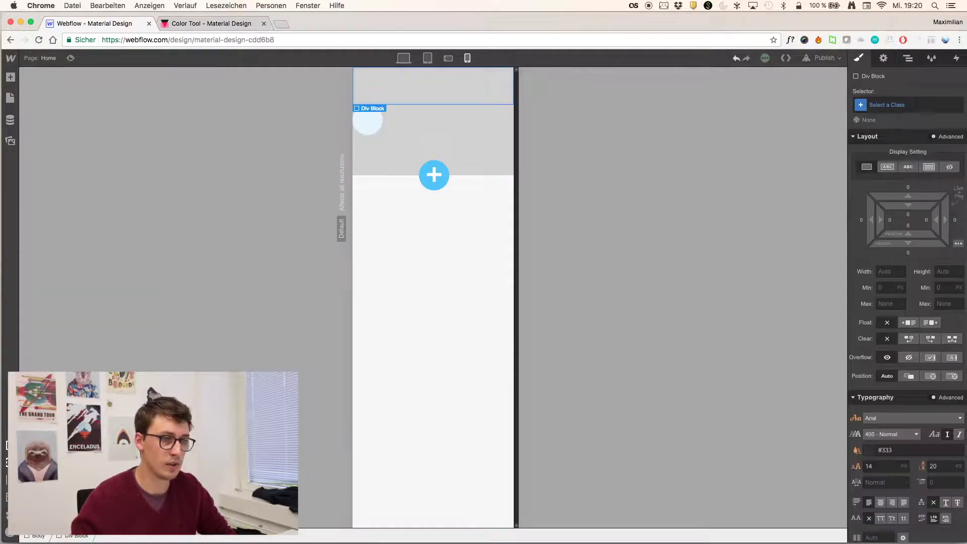
{"action": "left_click", "coordinate": [907, 105]}
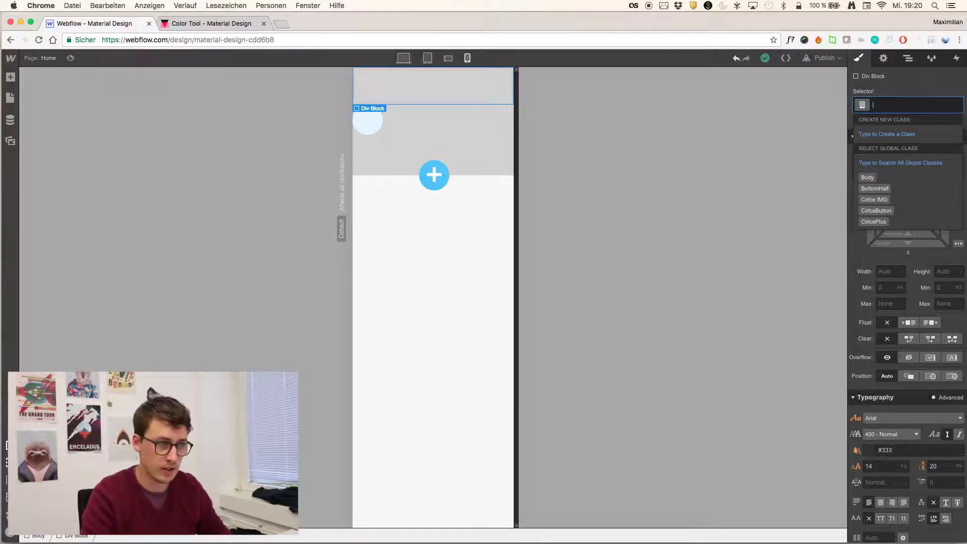
{"action": "type", "text": "Circ"}
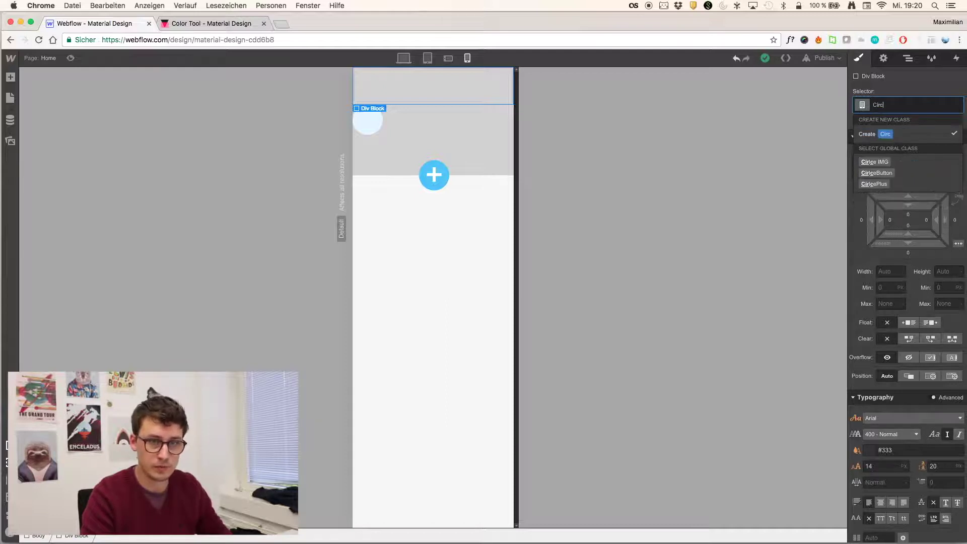
{"action": "type", "text": "le IMG DIV"}
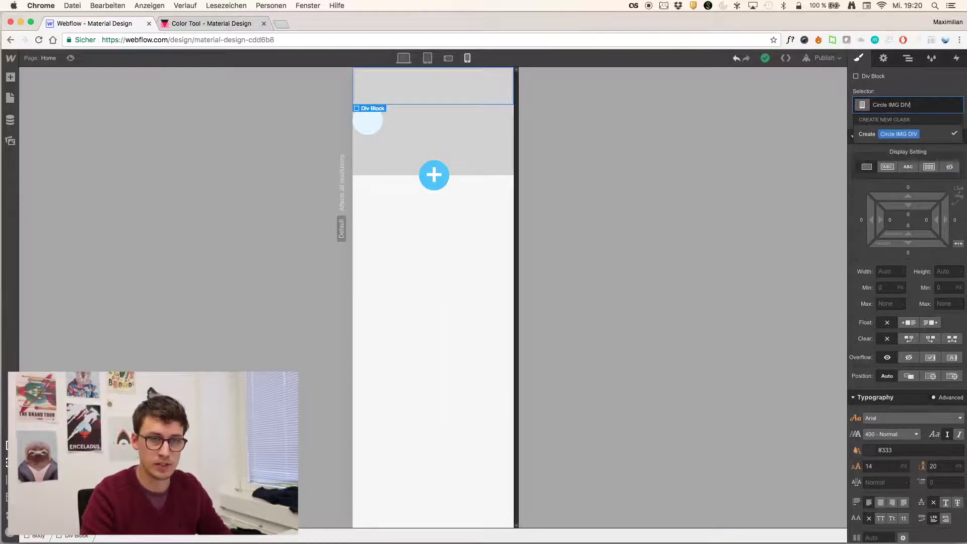
{"action": "key", "text": "Return"}
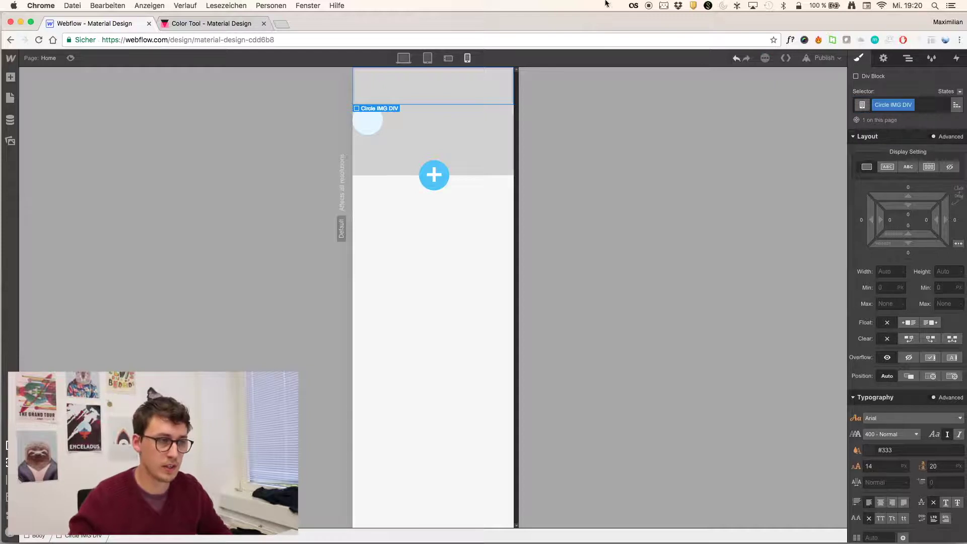
- Move the circle image into the Circle IMG DIV block
{"action": "left_click", "coordinate": [362, 123]}
{"action": "left_click_drag", "start_coordinate": [361, 123], "coordinate": [385, 88]}
{"action": "left_click", "coordinate": [461, 89]}
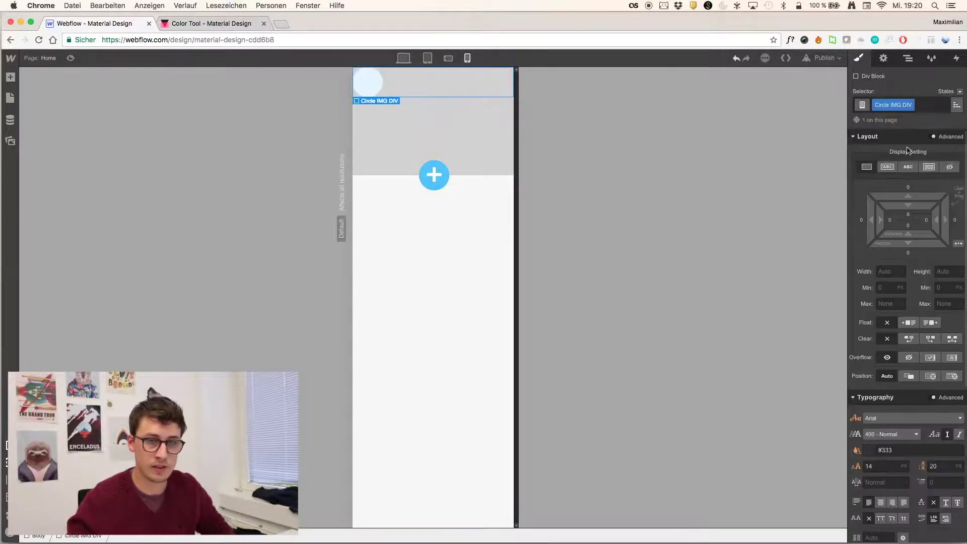
- Size the Circle IMG DIV block to 60 px by 60 px and give it fixed positioning
{"action": "left_click", "coordinate": [889, 271]}
{"action": "type", "text": "60"}
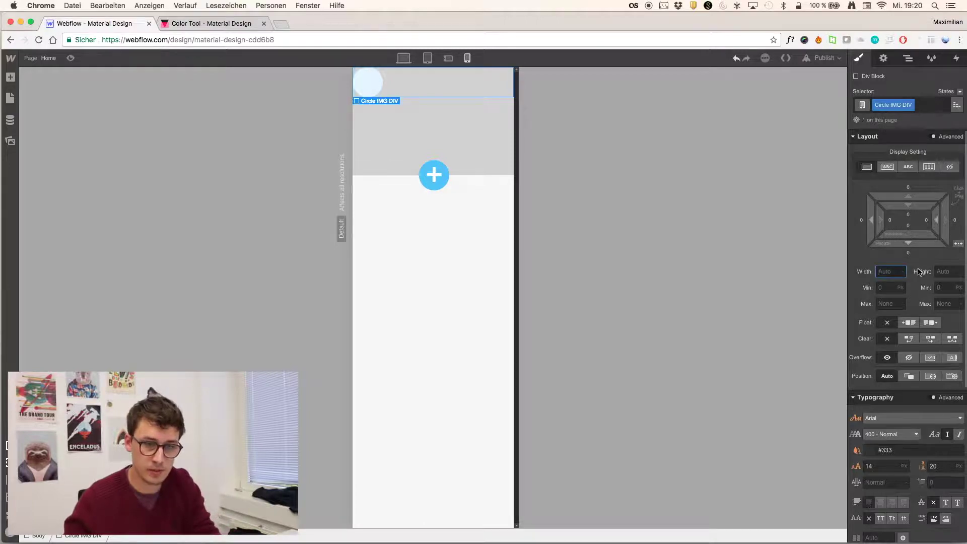
{"action": "left_click", "coordinate": [947, 271]}
{"action": "type", "text": "60"}
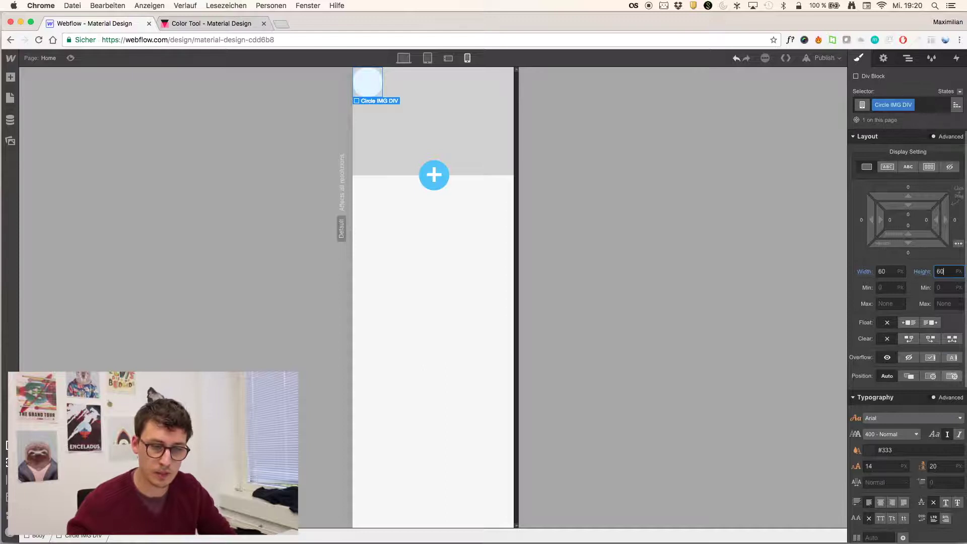
{"action": "left_click", "coordinate": [953, 376]}
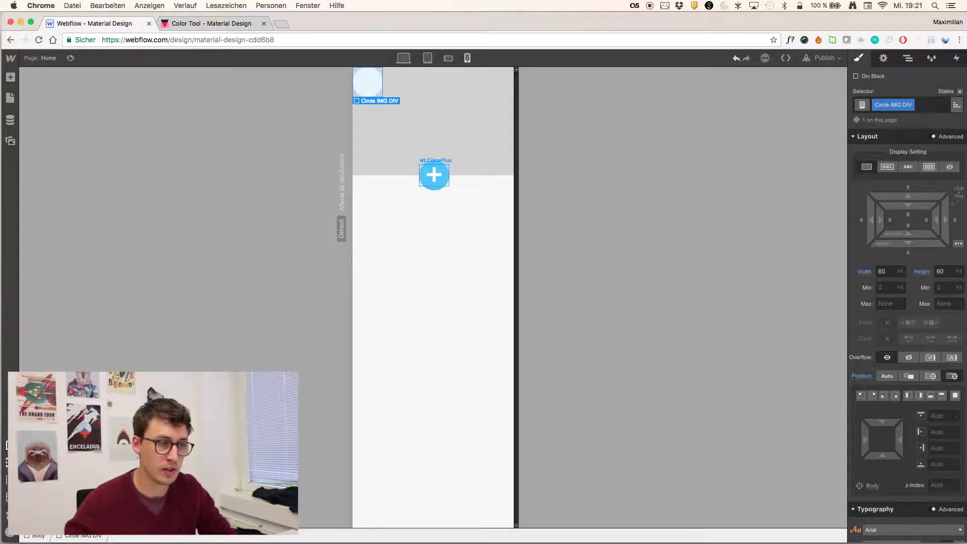
- Examine the top and left position offsets of the CirlceButton block that holds the plus sign
{"action": "left_click", "coordinate": [433, 176]}
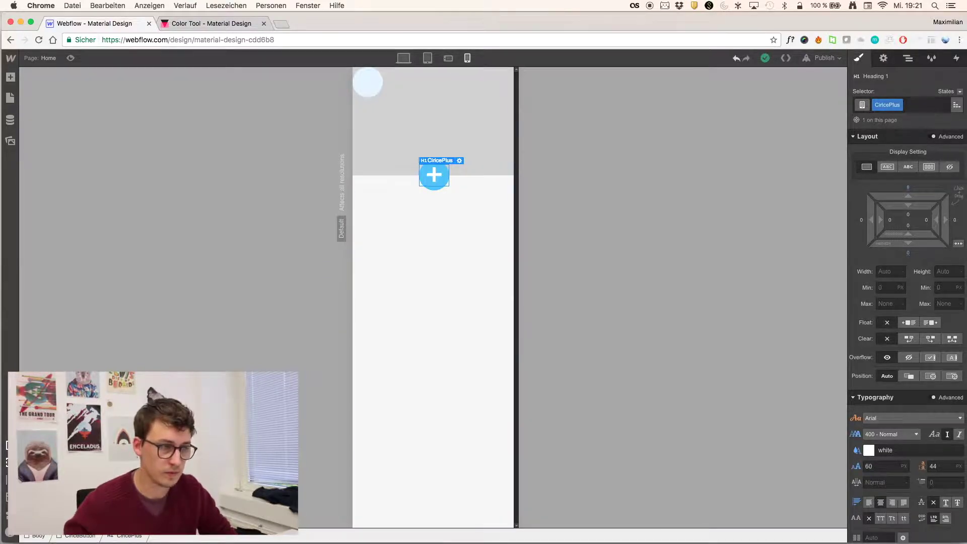
{"action": "double_click", "coordinate": [433, 175]}
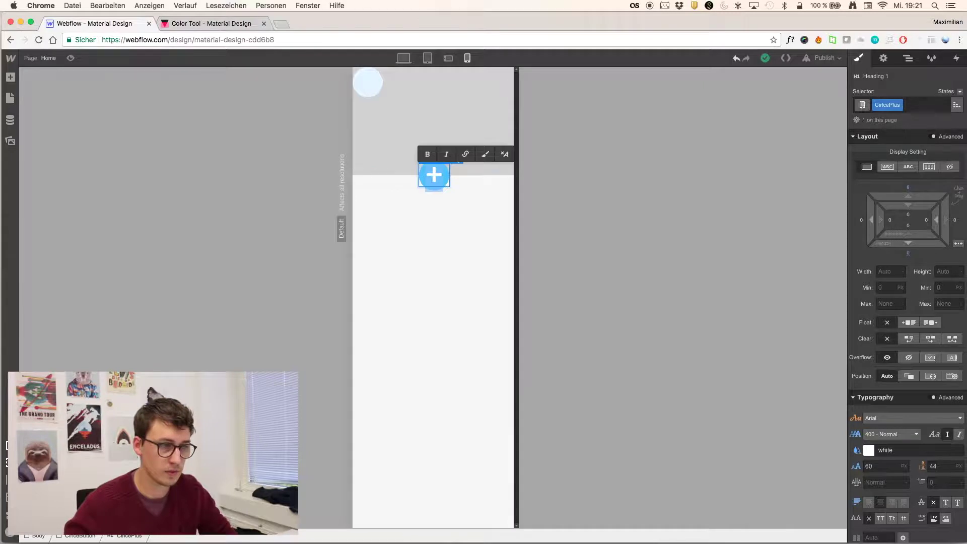
{"action": "key", "text": "Escape"}
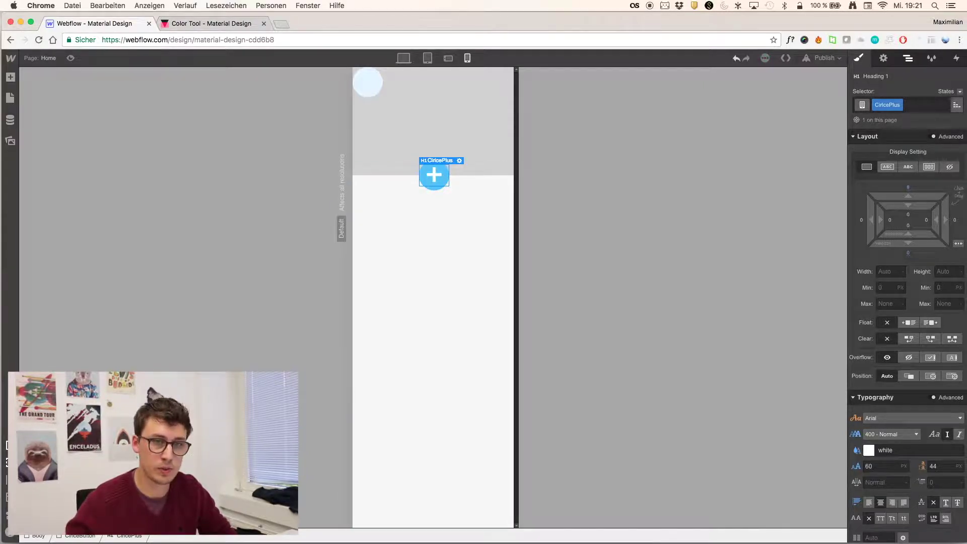
{"action": "left_click", "coordinate": [907, 58]}
{"action": "left_click", "coordinate": [886, 116]}
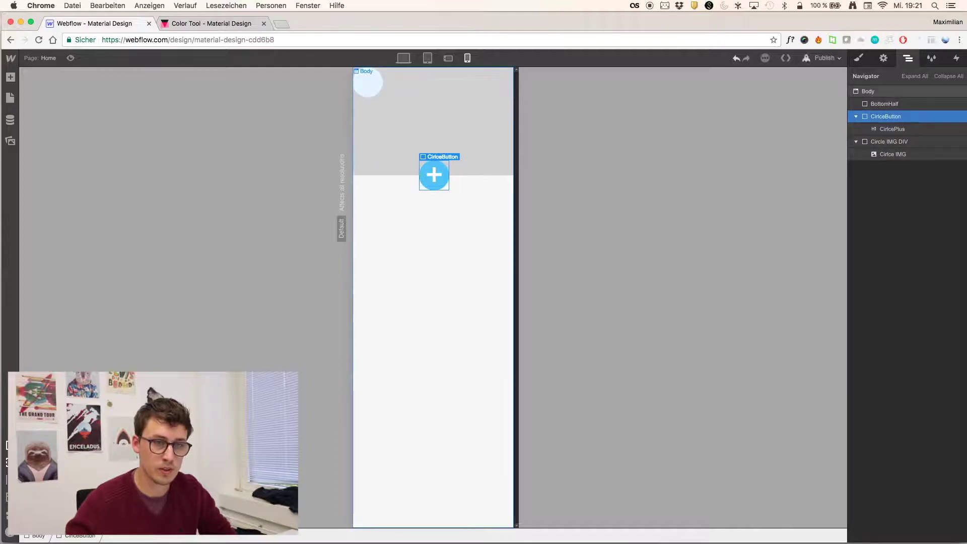
{"action": "key", "text": "s"}
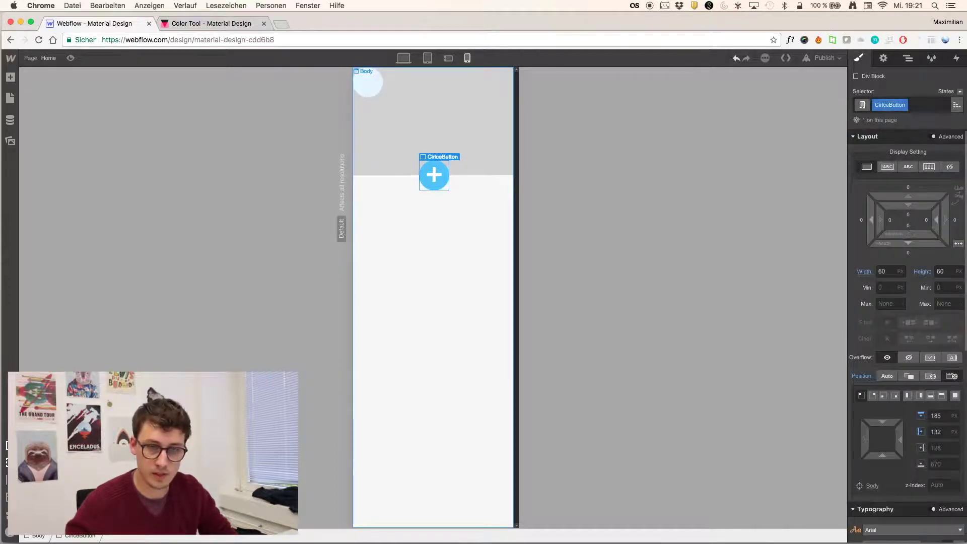
{"action": "scroll", "coordinate": [908, 336], "scroll_direction": "down", "scroll_amount": 1}
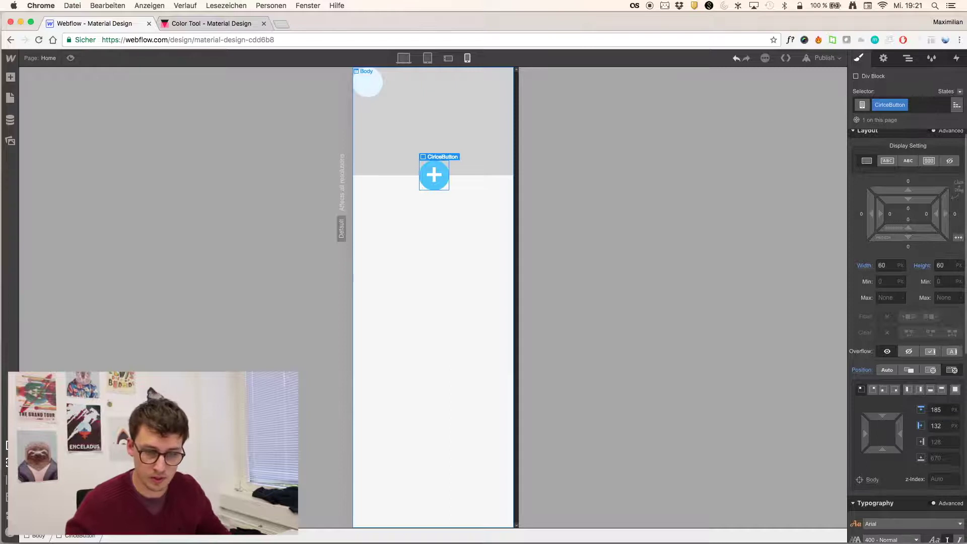
{"action": "left_click", "coordinate": [940, 409]}
{"action": "left_click", "coordinate": [938, 425]}
{"action": "key", "text": "super+a"}
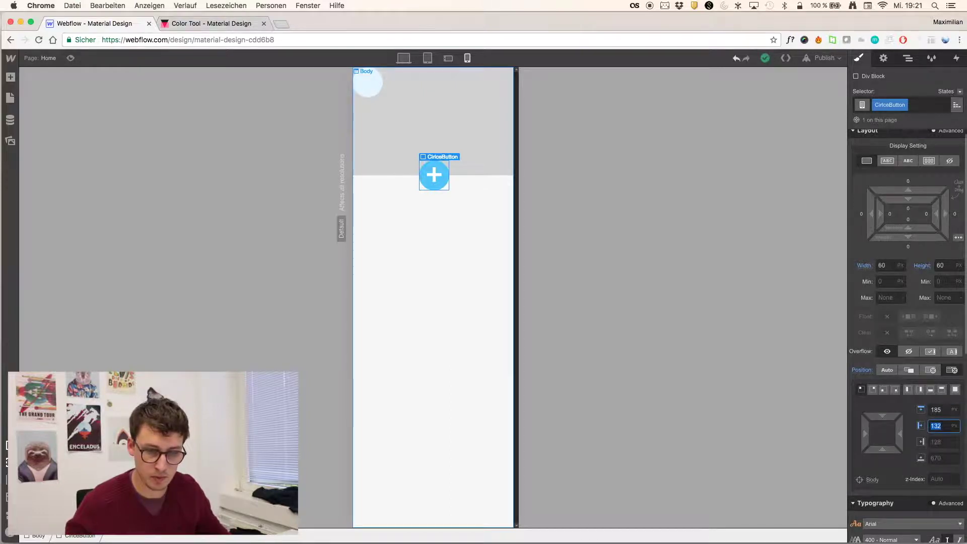
{"action": "key", "text": "super+c"}
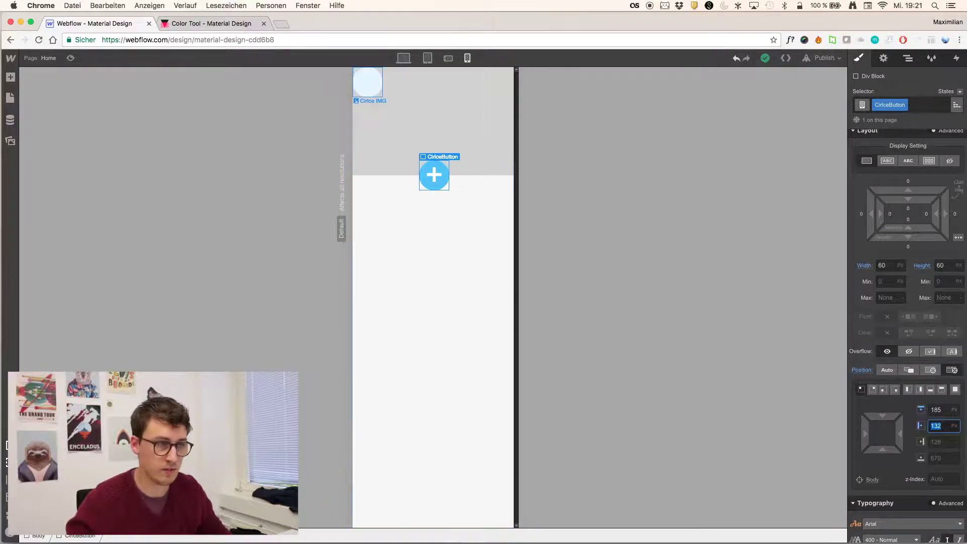
- Set the Circle IMG DIV block's top offset to 185 px and its left offset to 132 px
{"action": "left_click", "coordinate": [367, 83]}
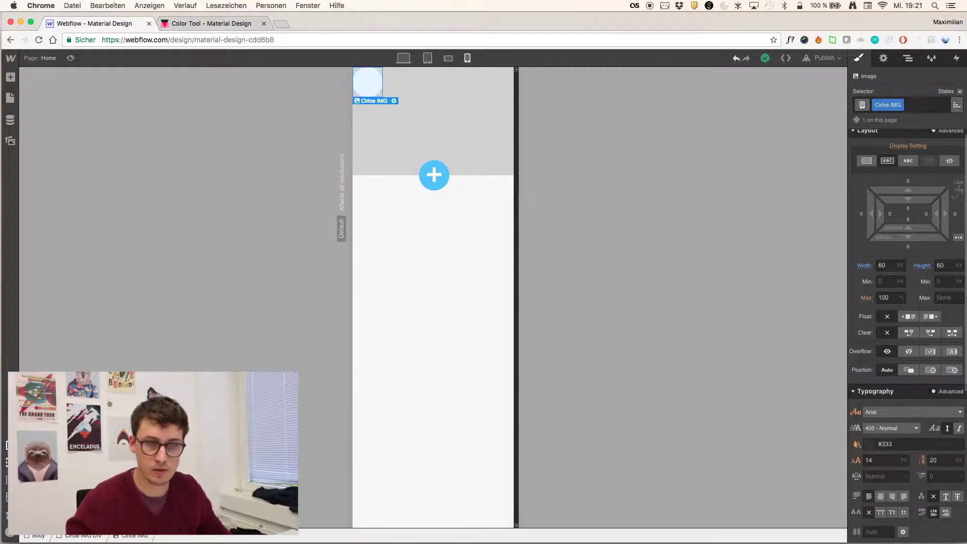
{"action": "left_click", "coordinate": [909, 58]}
{"action": "left_click", "coordinate": [889, 142]}
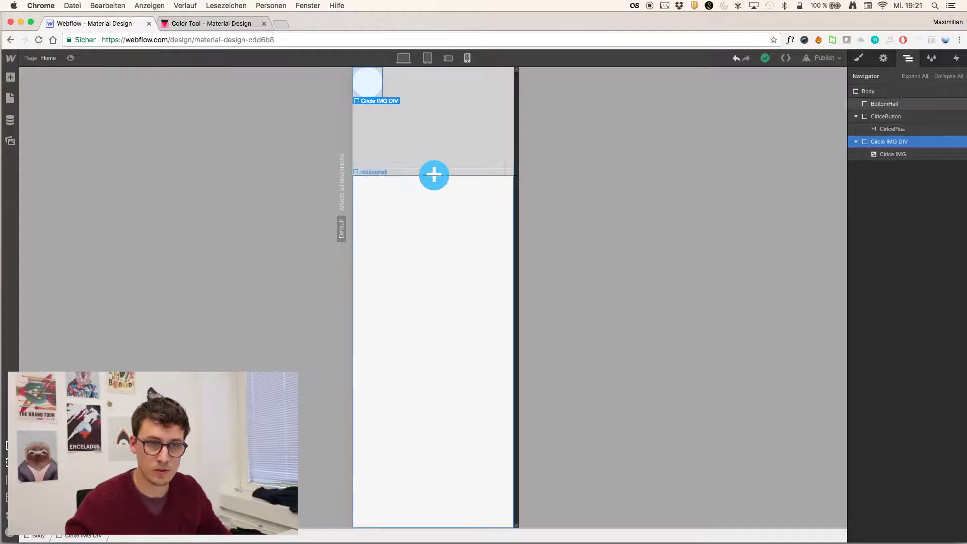
{"action": "left_click", "coordinate": [859, 58]}
{"action": "scroll", "coordinate": [907, 302], "scroll_direction": "down", "scroll_amount": 3}
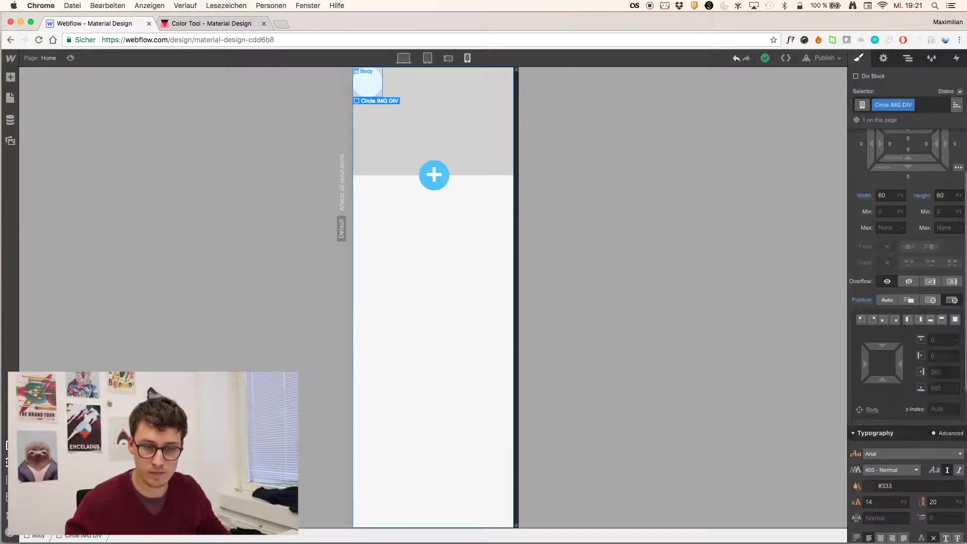
{"action": "left_click", "coordinate": [942, 340]}
{"action": "type", "text": "185"}
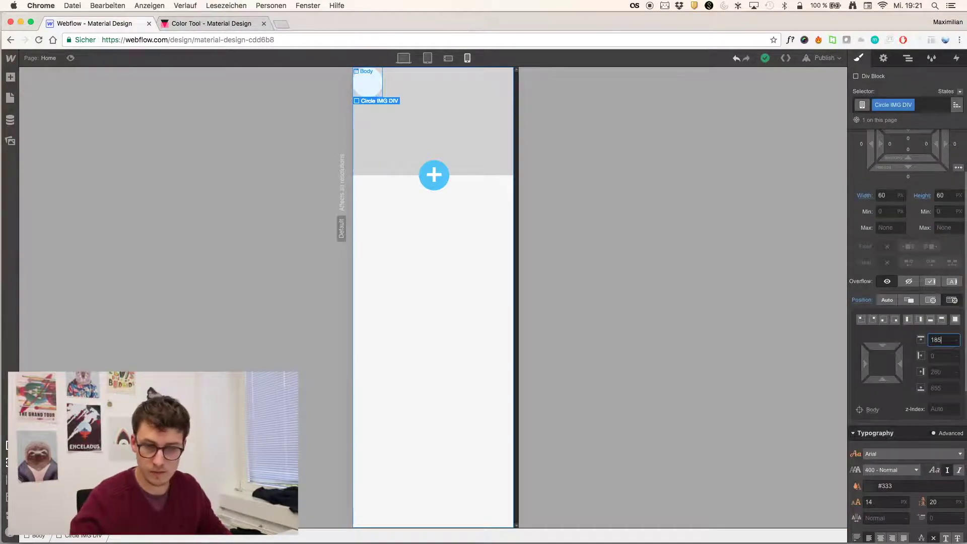
{"action": "key", "text": "Tab"}
{"action": "type", "text": "132"}
{"action": "key", "text": "Return"}
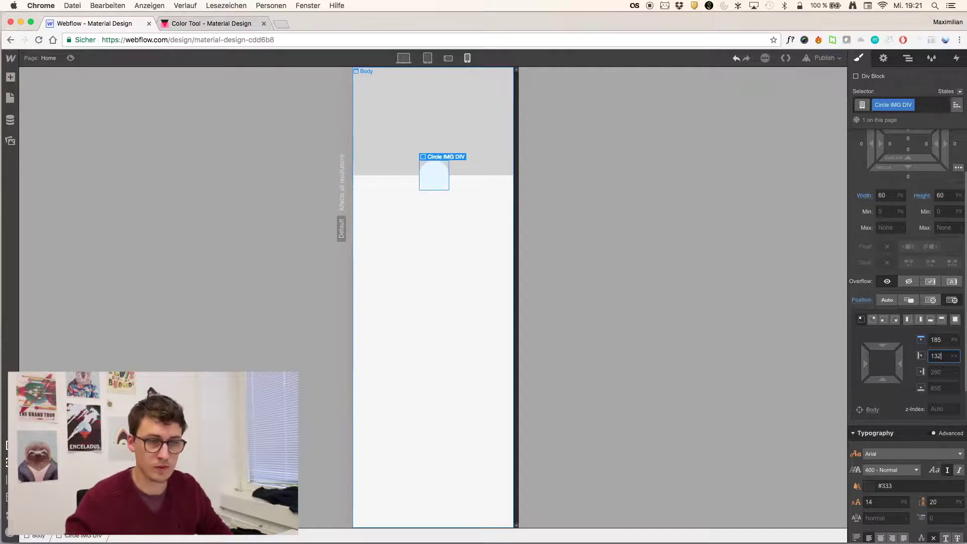
{"action": "key", "text": "Escape"}
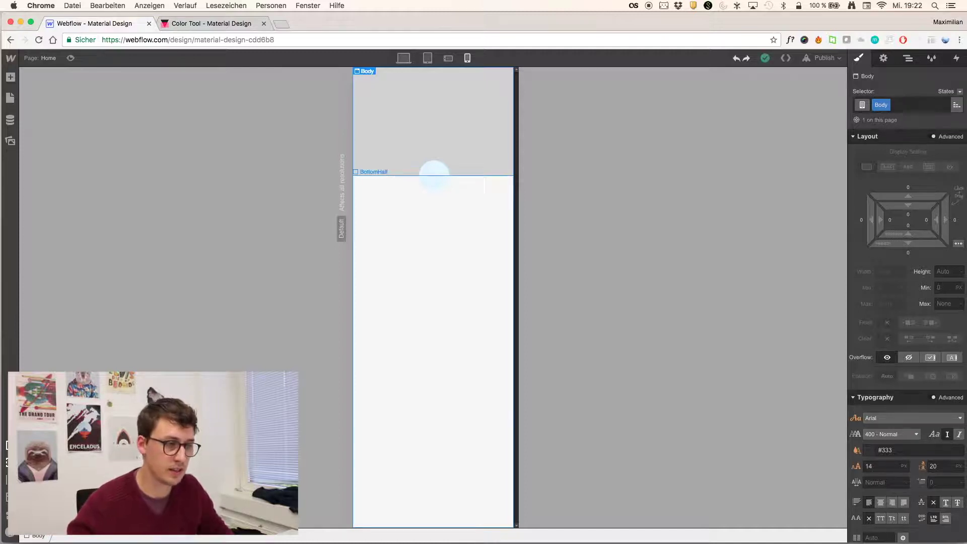
- Set the z-index of the Circle IMG DIV block to 0
{"action": "left_click", "coordinate": [434, 175]}
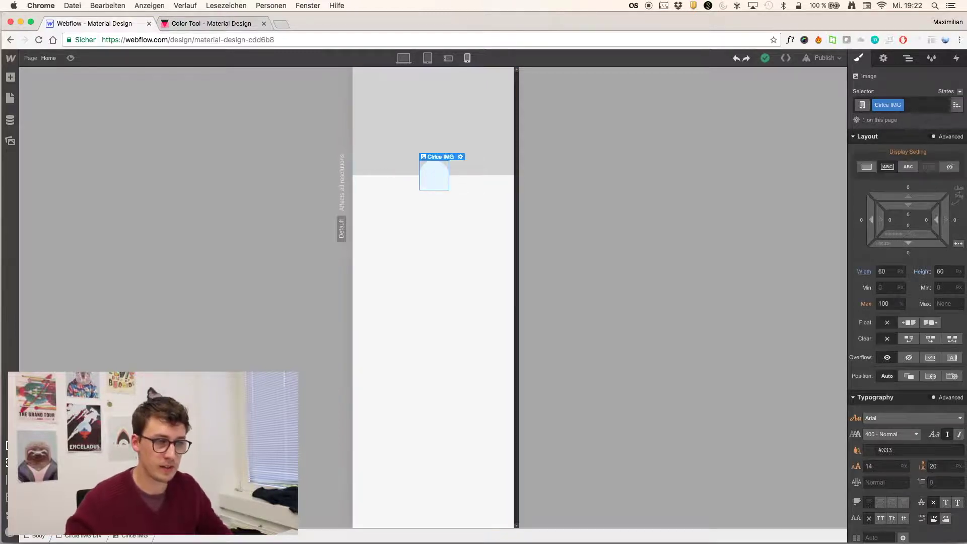
{"action": "left_click", "coordinate": [908, 58]}
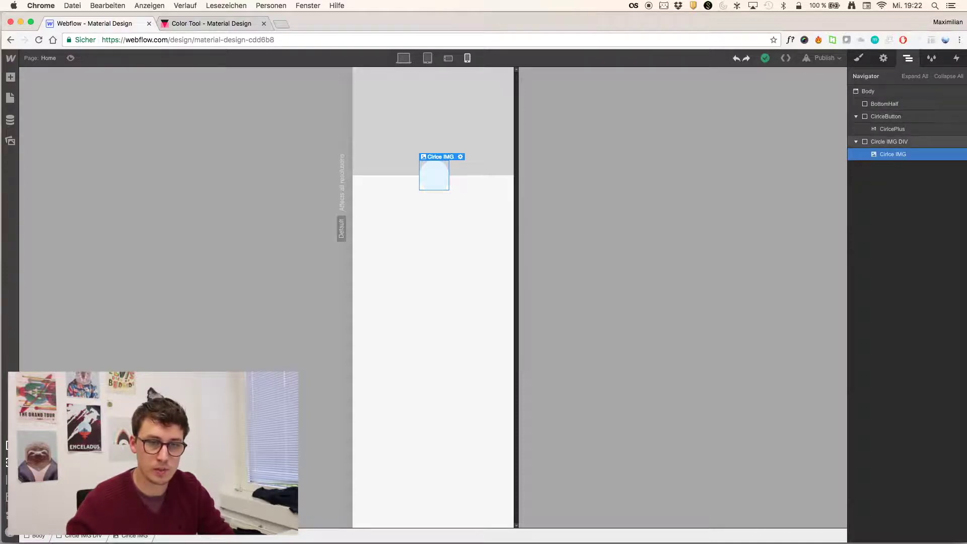
{"action": "left_click", "coordinate": [889, 141]}
{"action": "key", "text": "s"}
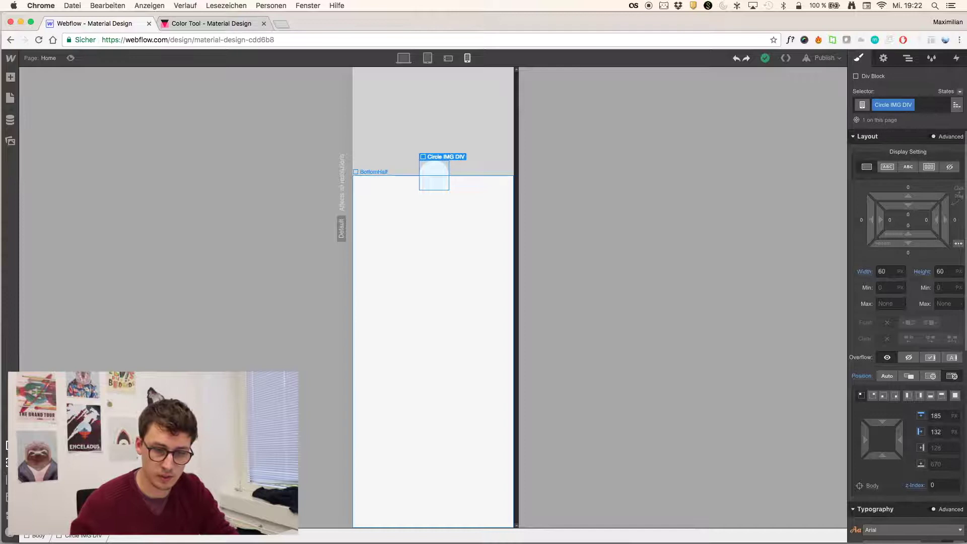
{"action": "left_click", "coordinate": [943, 485]}
{"action": "type", "text": "0"}
{"action": "key", "text": "BackSpace"}
{"action": "key", "text": "BackSpace"}
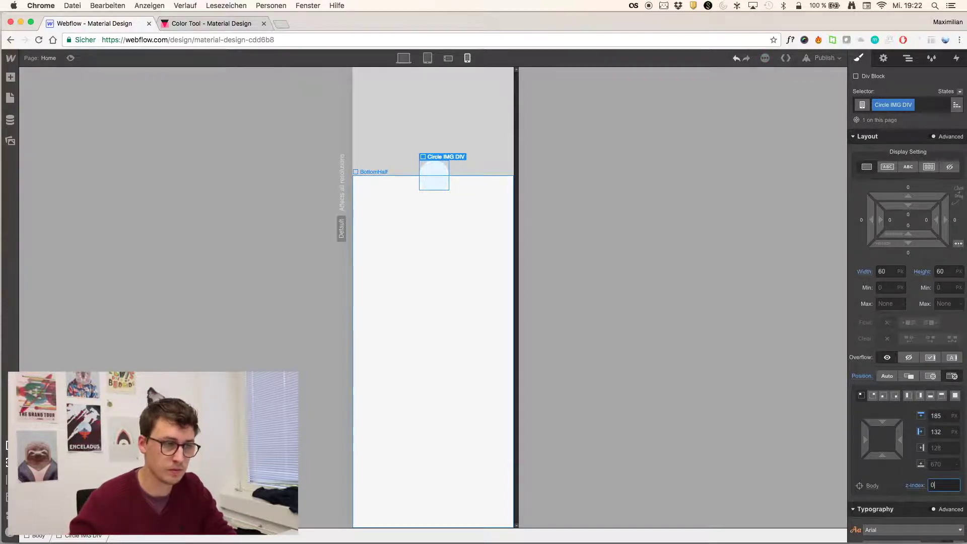
{"action": "key", "text": "Return"}
- Set the z-index of the BottomHalf block to 1
{"action": "left_click", "coordinate": [432, 351]}
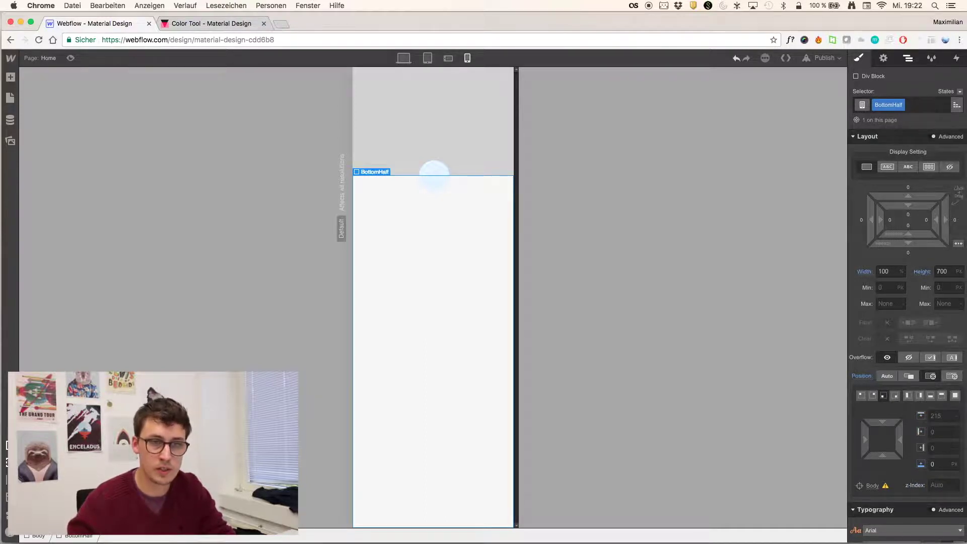
{"action": "left_click", "coordinate": [908, 58]}
{"action": "key", "text": "s"}
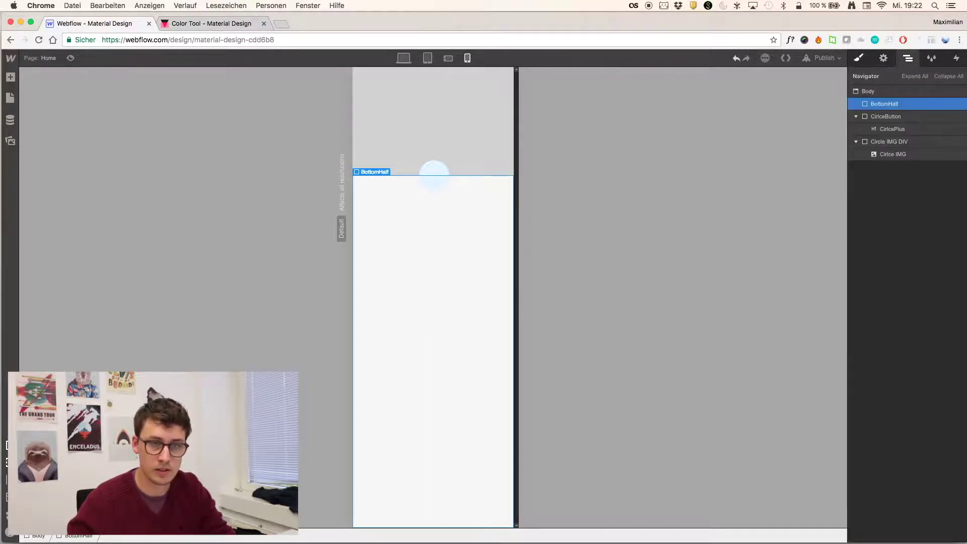
{"action": "left_click", "coordinate": [943, 485]}
{"action": "type", "text": "1"}
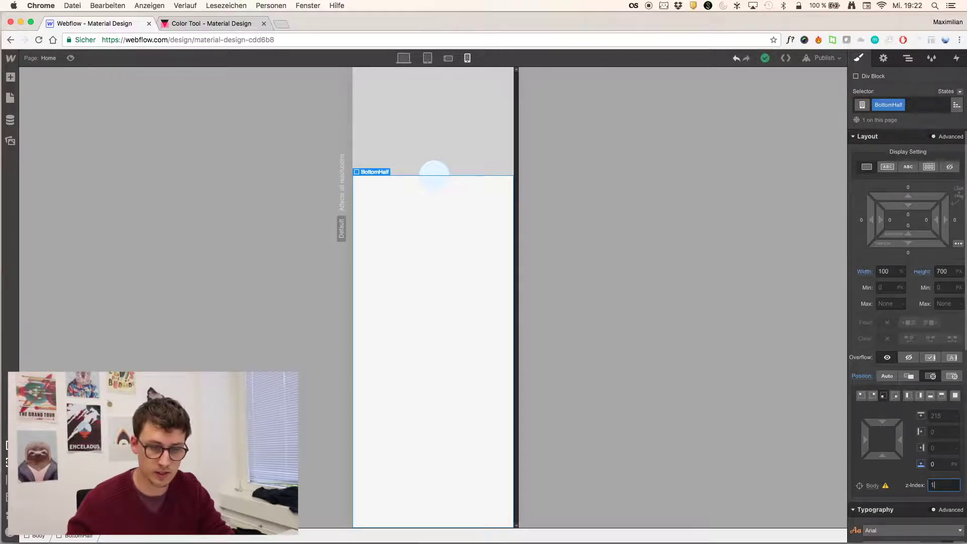
{"action": "key", "text": "Return"}
- Set the z-index of the CirlceButton block to 2
{"action": "left_click", "coordinate": [908, 58]}
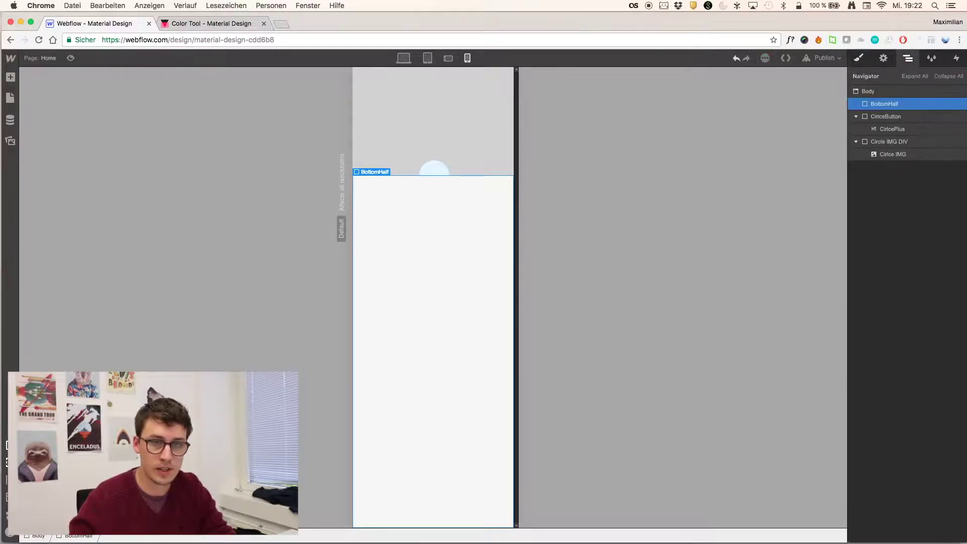
{"action": "left_click", "coordinate": [885, 117]}
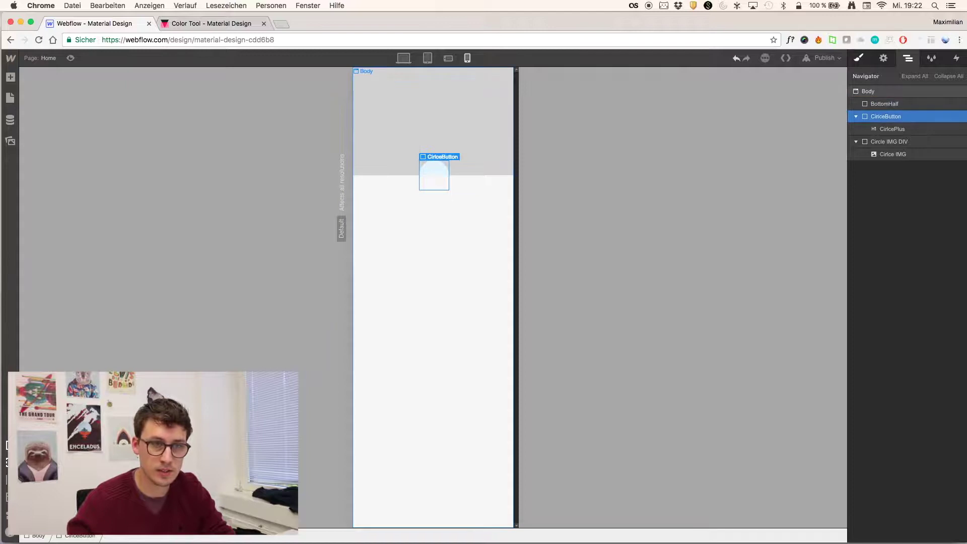
{"action": "key", "text": "s"}
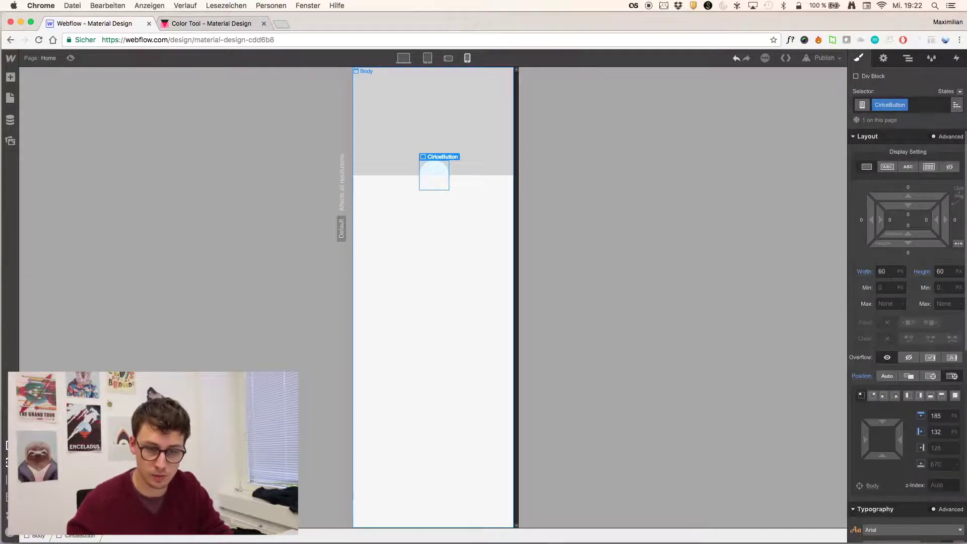
{"action": "left_click", "coordinate": [941, 485]}
{"action": "type", "text": "2"}
{"action": "key", "text": "Return"}
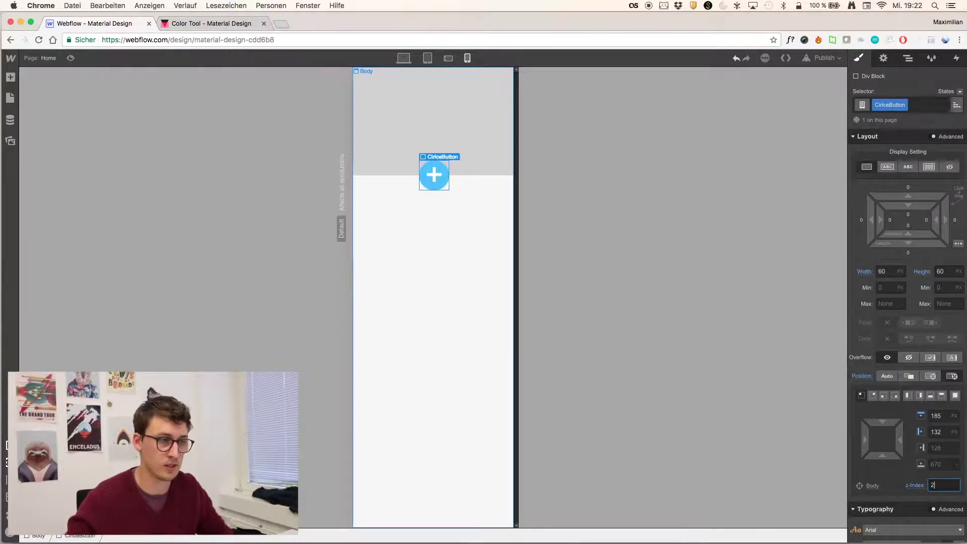
{"action": "key", "text": "Return"}
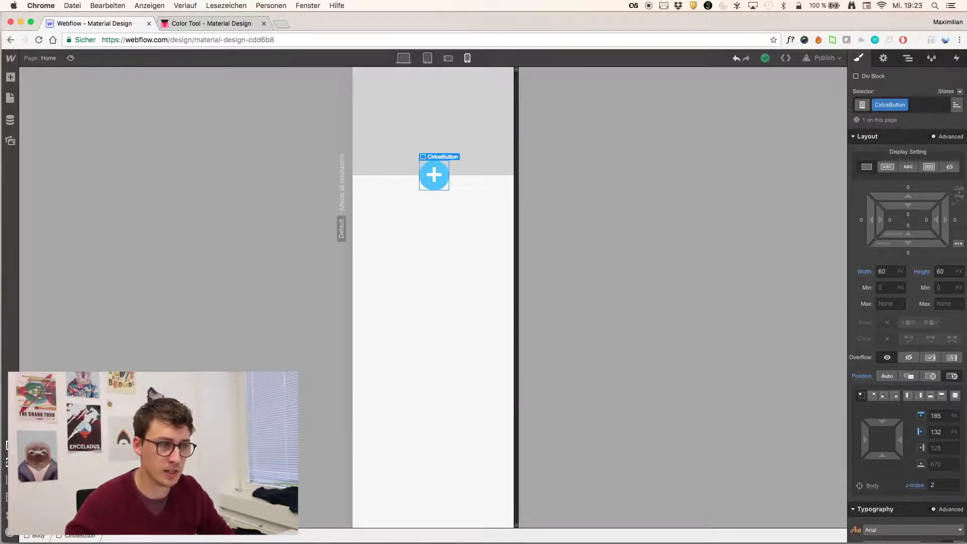
- Create a new interaction with a Click trigger on the CirlcePlus heading inside the round button
{"action": "key", "text": "h"}
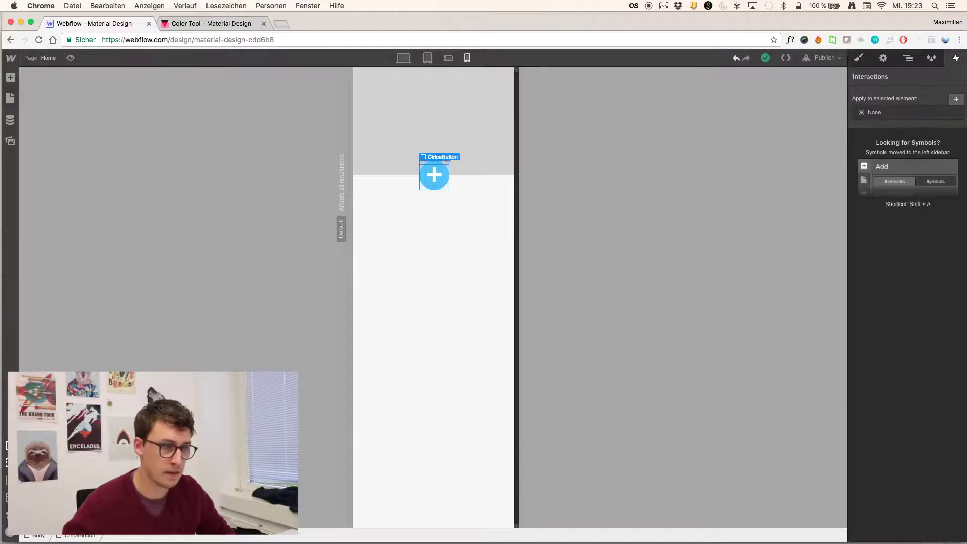
{"action": "left_click", "coordinate": [434, 175]}
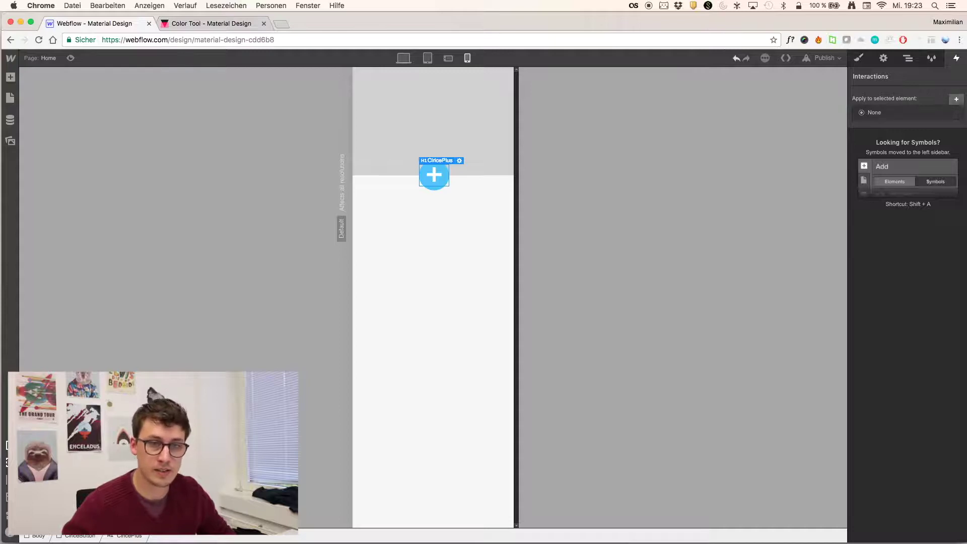
{"action": "left_click", "coordinate": [955, 100]}
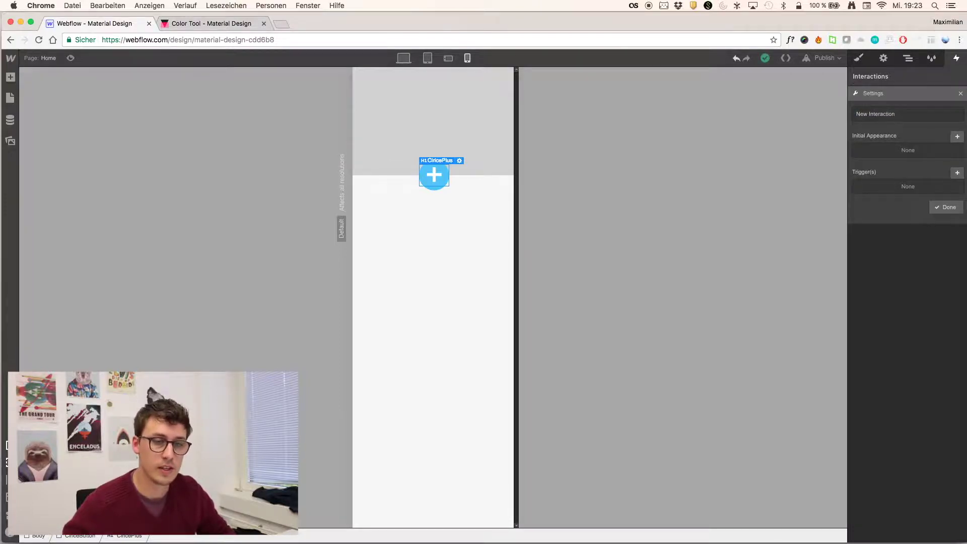
{"action": "left_click", "coordinate": [957, 172]}
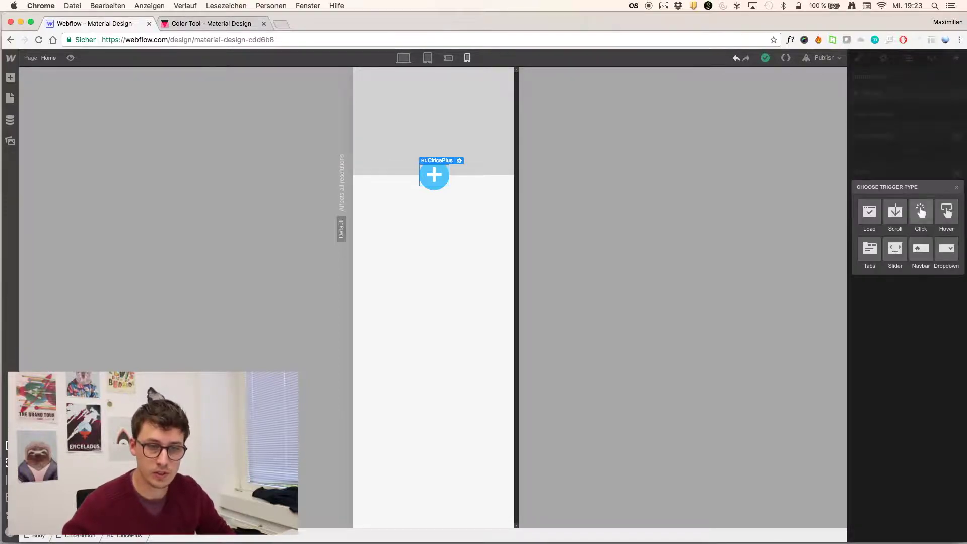
{"action": "left_click", "coordinate": [921, 212]}
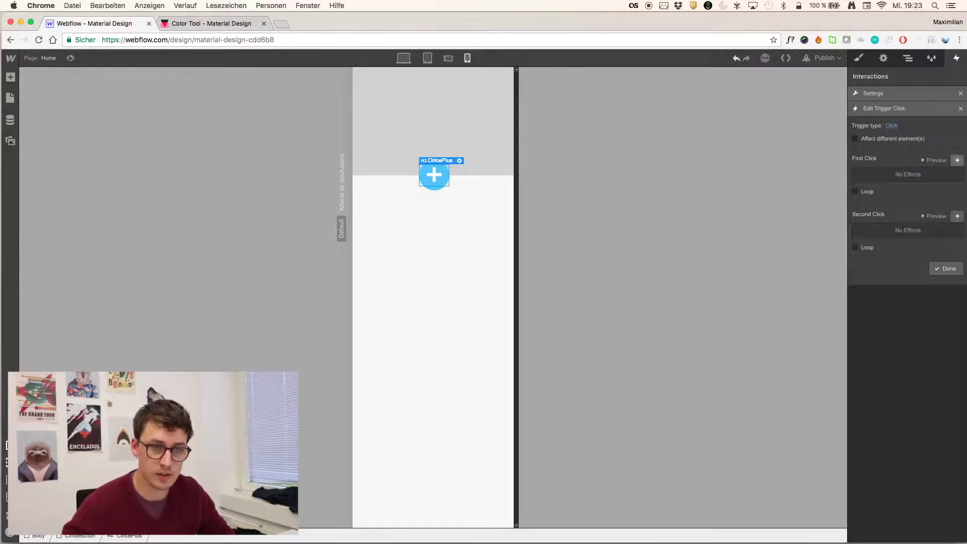
- Add a first-click effect that rotates the plus sign -225 degrees around the Z axis
{"action": "left_click", "coordinate": [957, 161]}
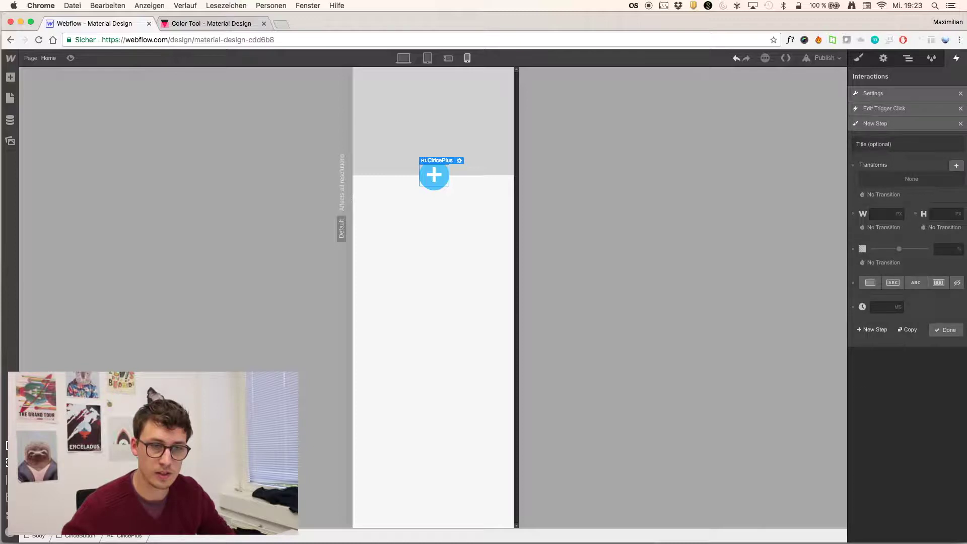
{"action": "left_click", "coordinate": [956, 165]}
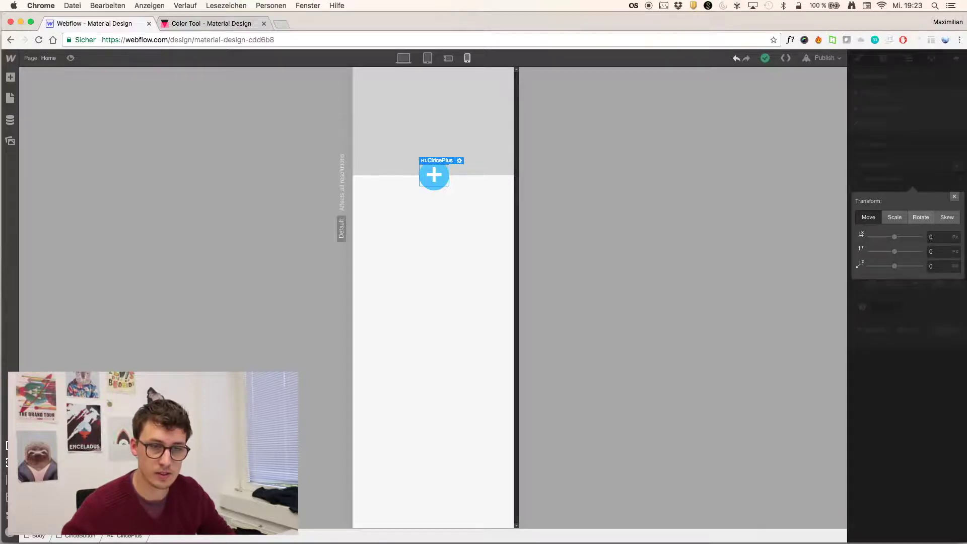
{"action": "left_click", "coordinate": [921, 217]}
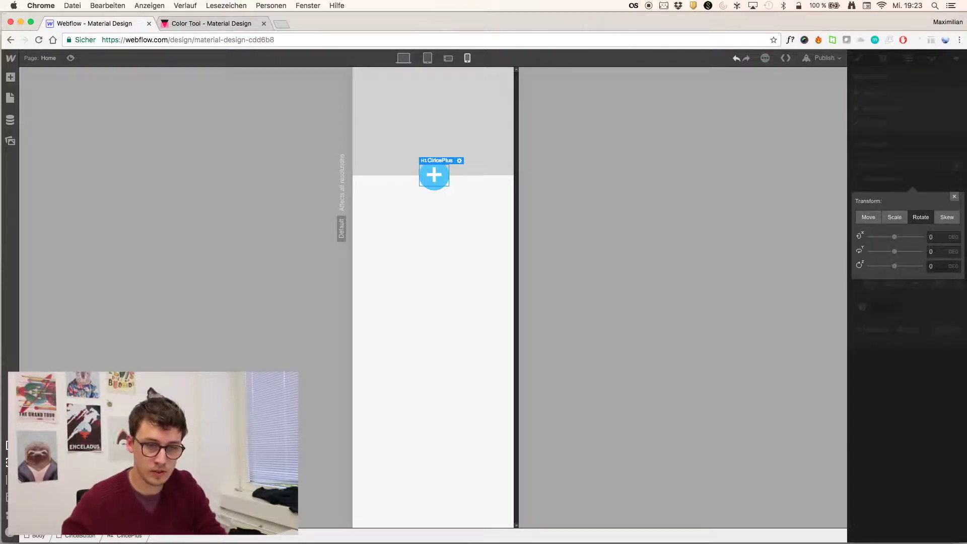
{"action": "left_click", "coordinate": [936, 266]}
{"action": "type", "text": "-225"}
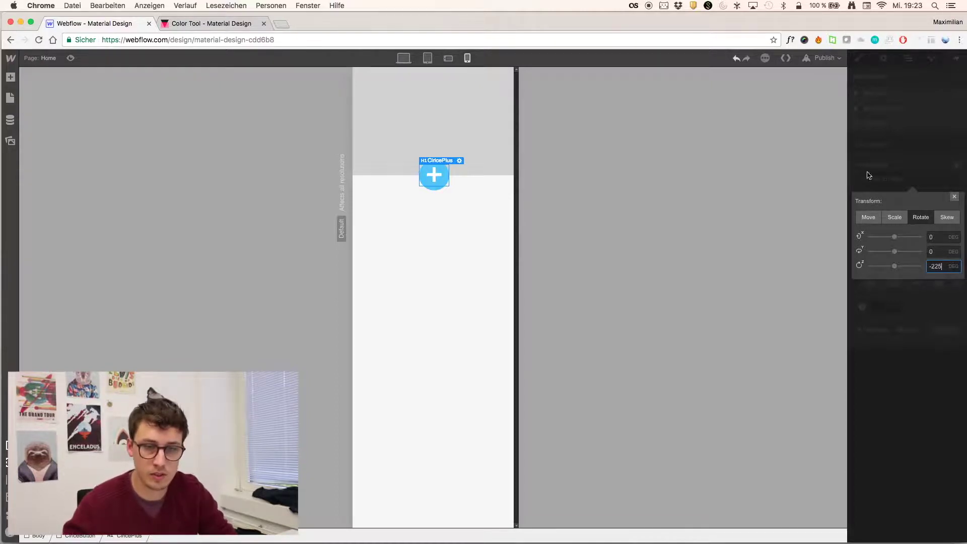
{"action": "key", "text": "Return"}
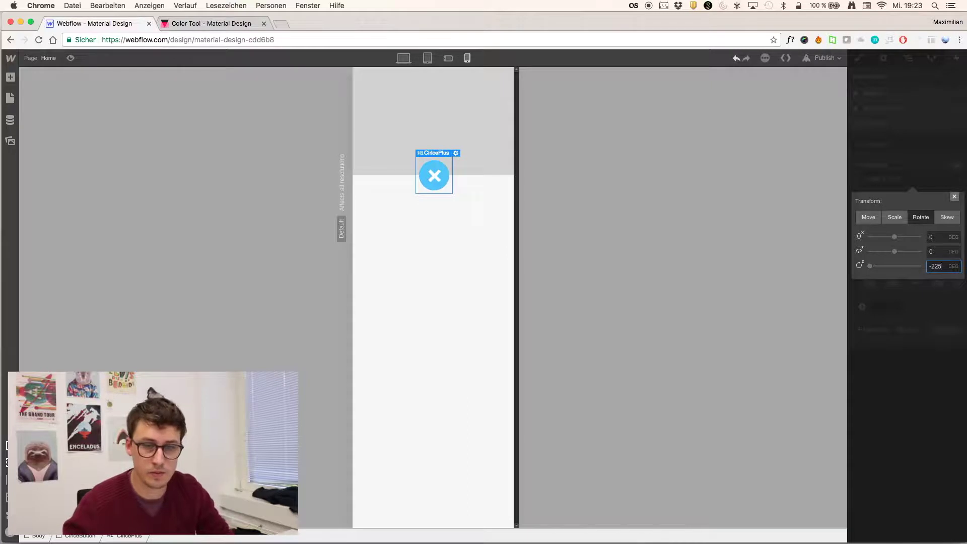
{"action": "key", "text": "Escape"}
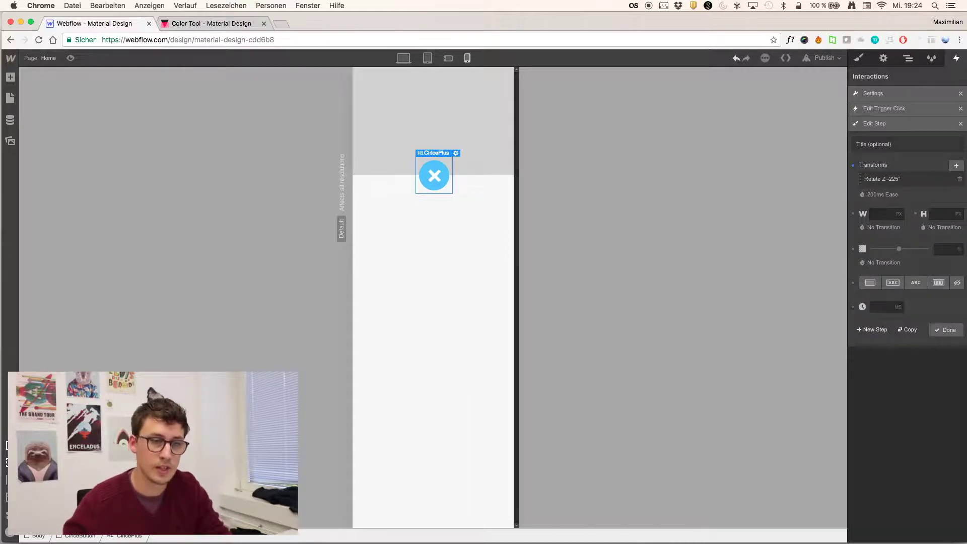
- Set the first-click rotation's transition duration to 300 ms and finish that effect
{"action": "left_click", "coordinate": [882, 194]}
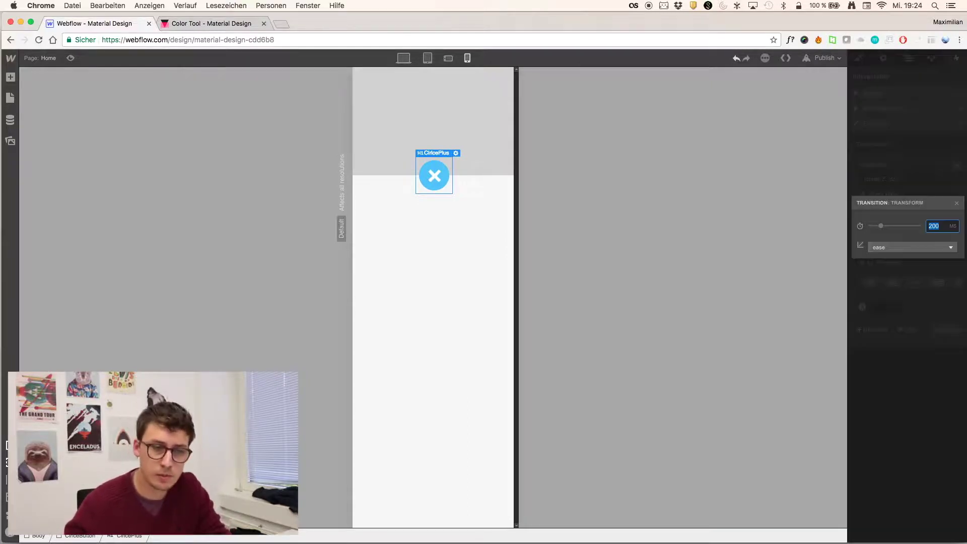
{"action": "type", "text": "300"}
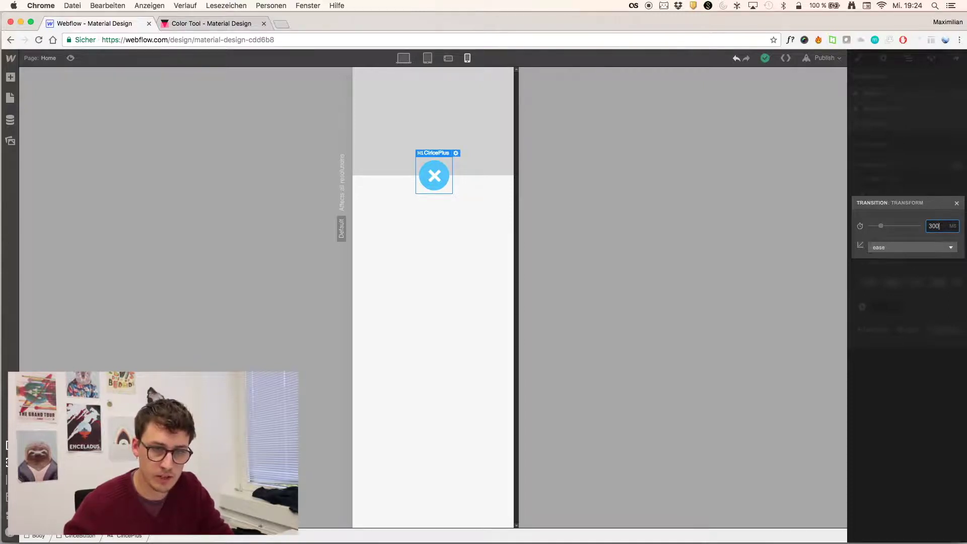
{"action": "key", "text": "Return"}
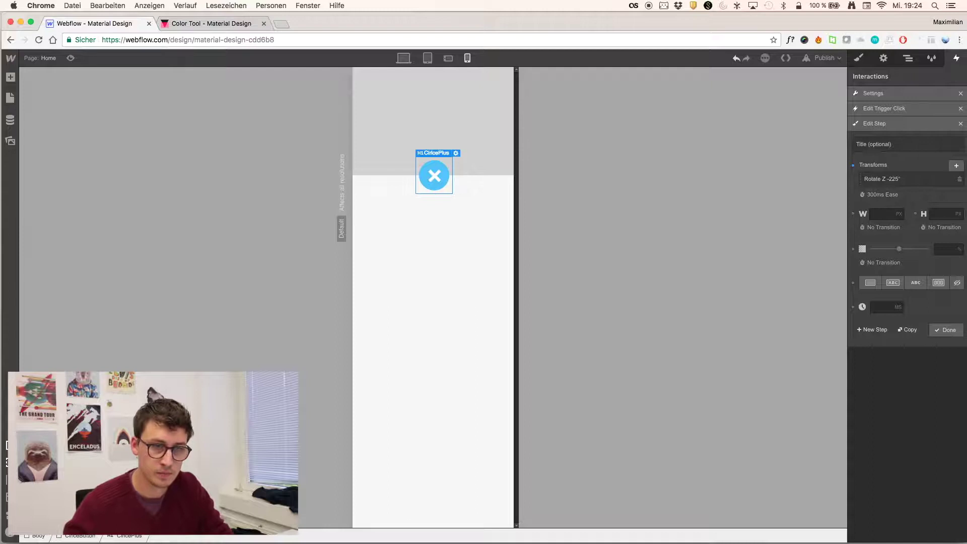
{"action": "left_click", "coordinate": [946, 330]}
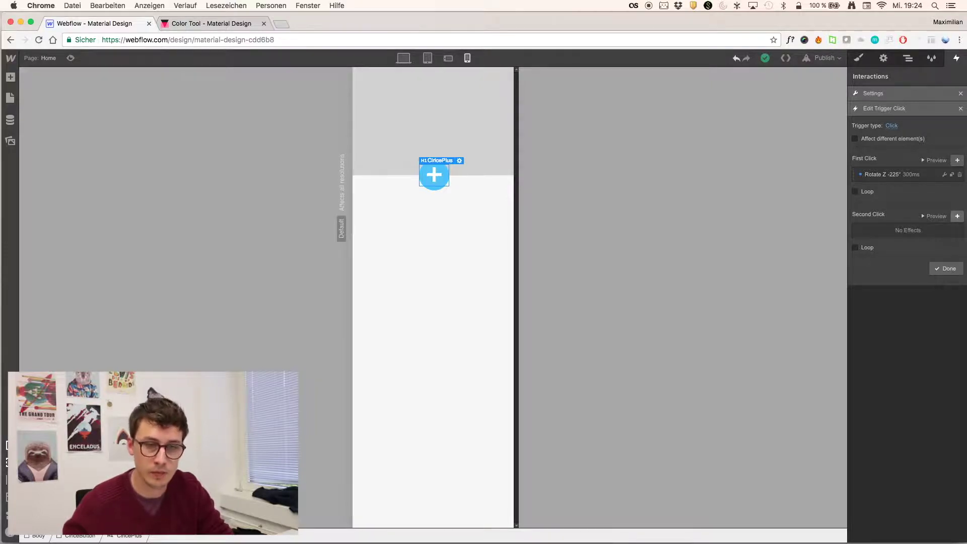
- Add a second-click effect that rotates the plus sign back to its origin at 0 degrees
{"action": "left_click", "coordinate": [957, 216]}
{"action": "left_click", "coordinate": [955, 166]}
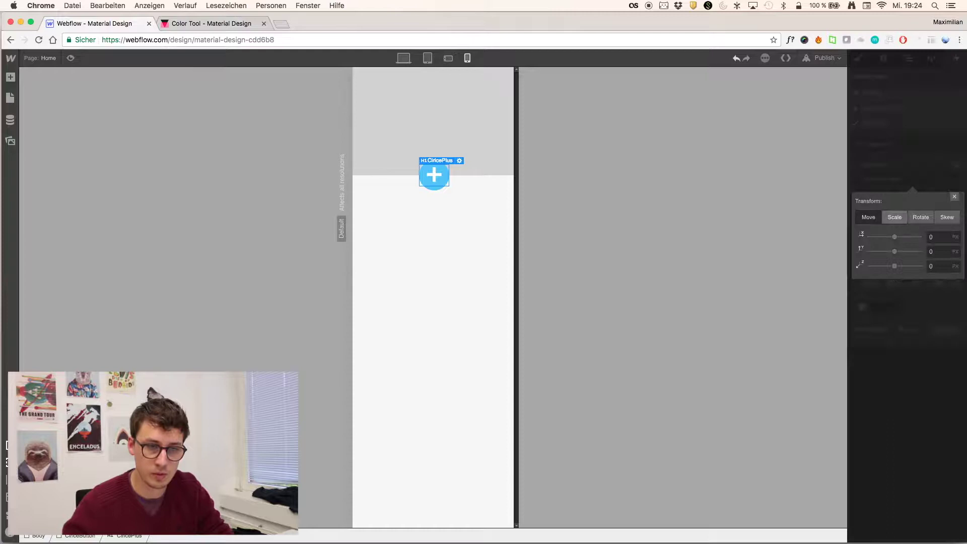
{"action": "left_click", "coordinate": [921, 217]}
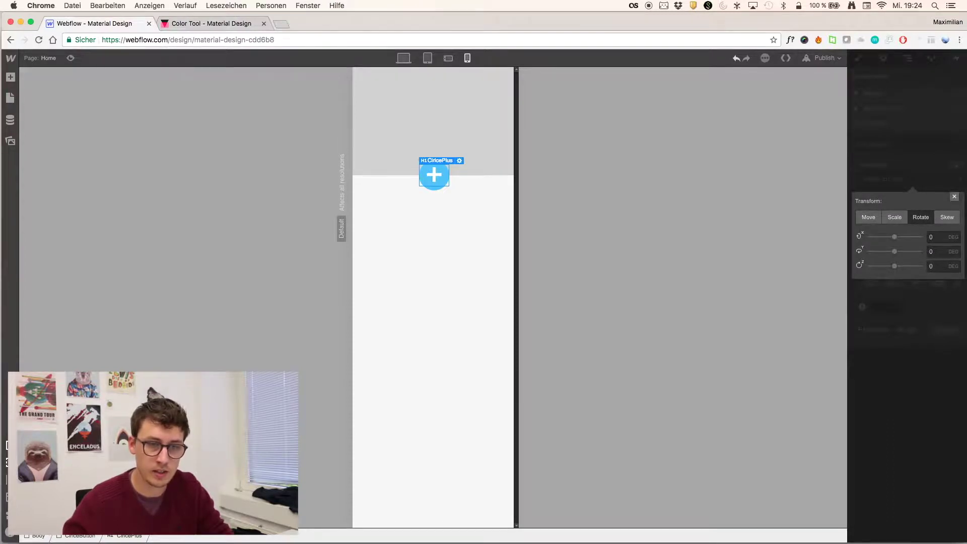
{"action": "left_click", "coordinate": [955, 196]}
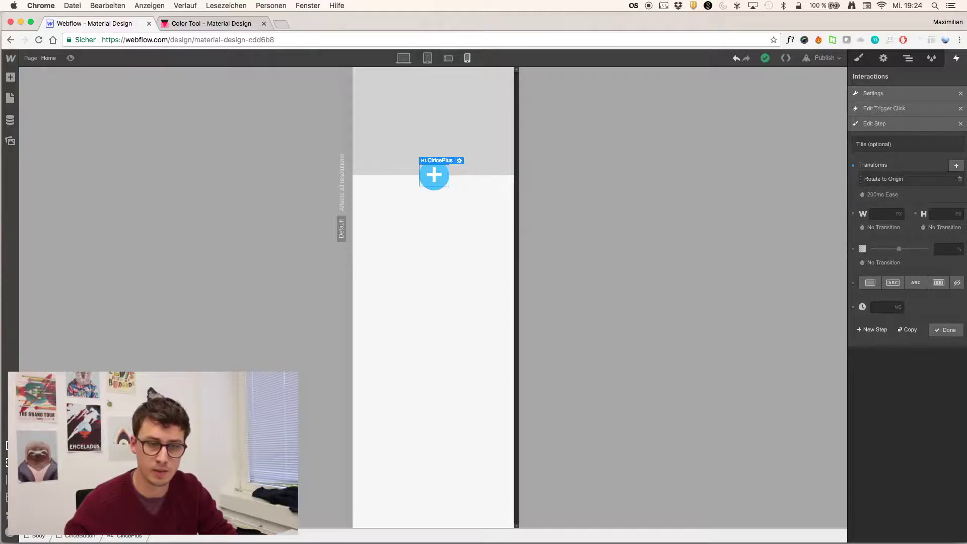
{"action": "left_click", "coordinate": [947, 330]}
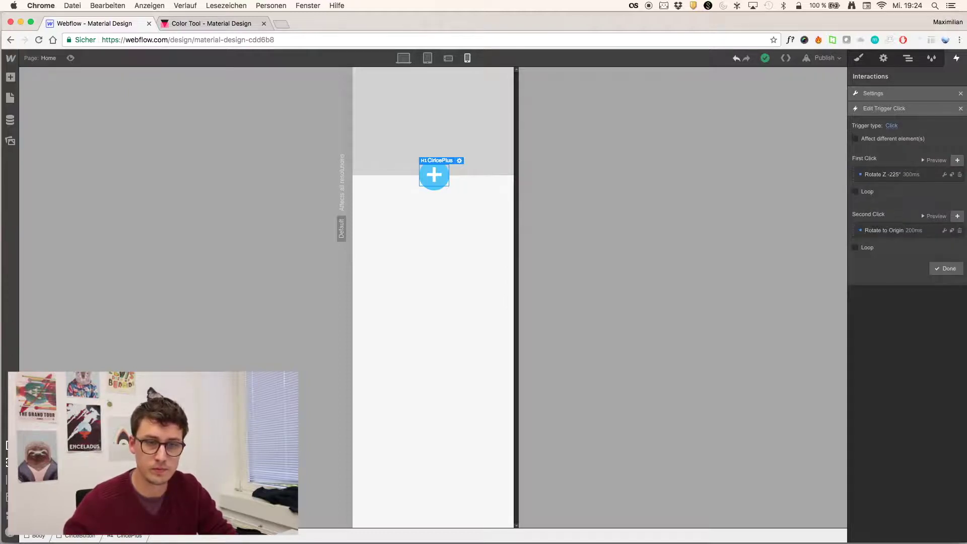
- Preview the first-click and second-click rotations, and save the new interaction on the plus sign
{"action": "left_click", "coordinate": [933, 160]}
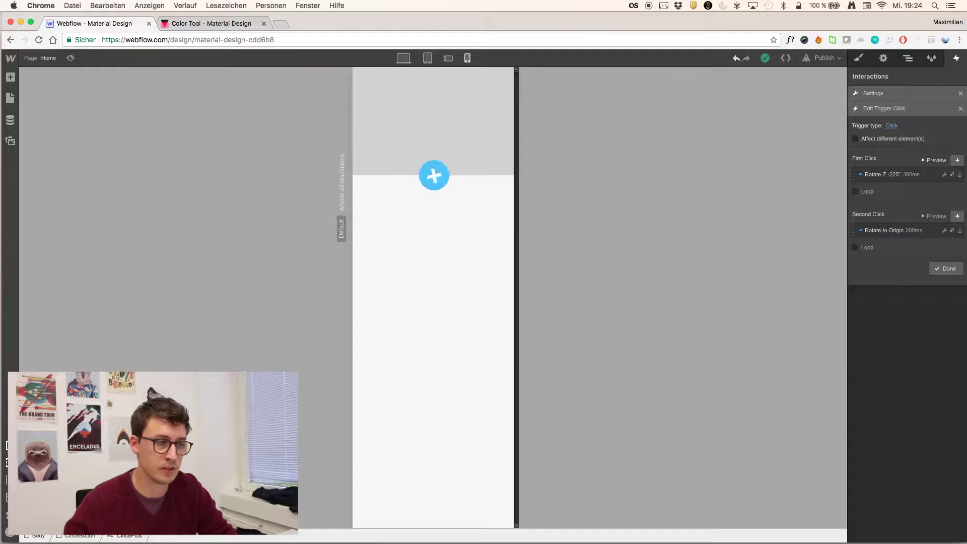
{"action": "left_click", "coordinate": [935, 216]}
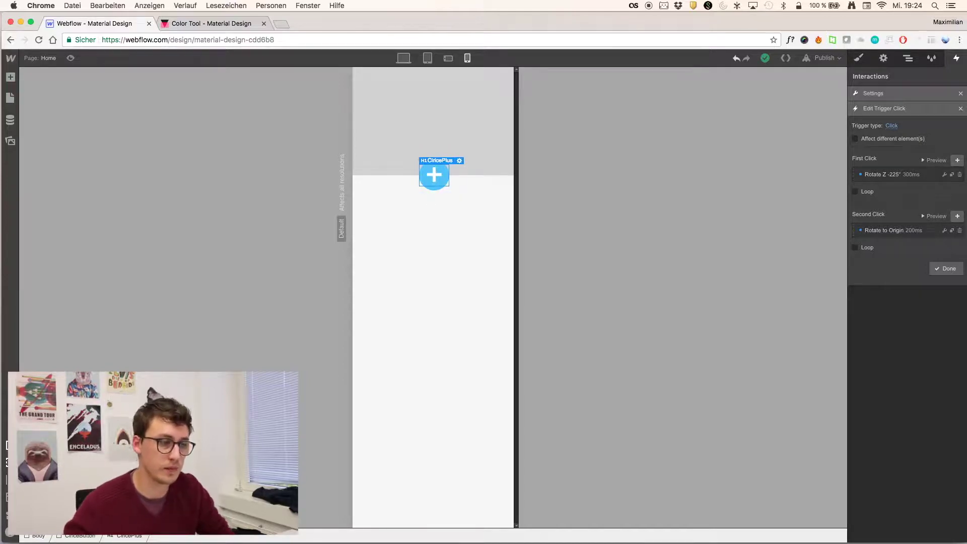
{"action": "left_click", "coordinate": [946, 271]}
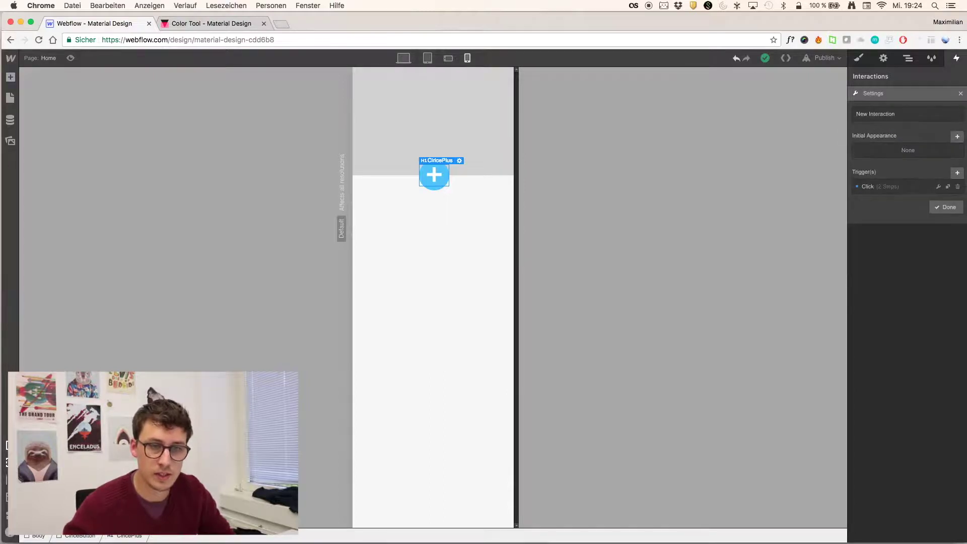
{"action": "left_click", "coordinate": [946, 207]}
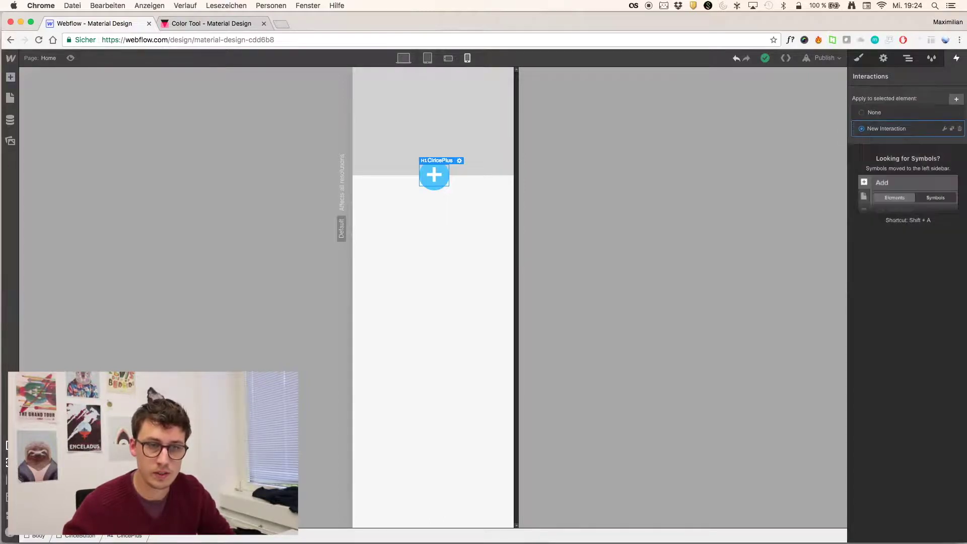
- Rename the plus sign's interaction to "Rotate and Scale"
{"action": "left_click", "coordinate": [945, 128]}
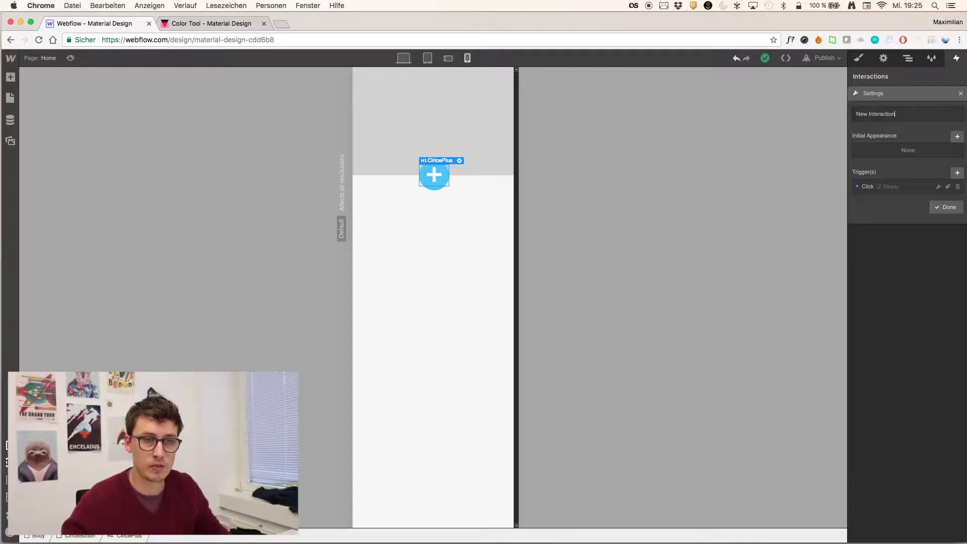
{"action": "key", "text": "super+a"}
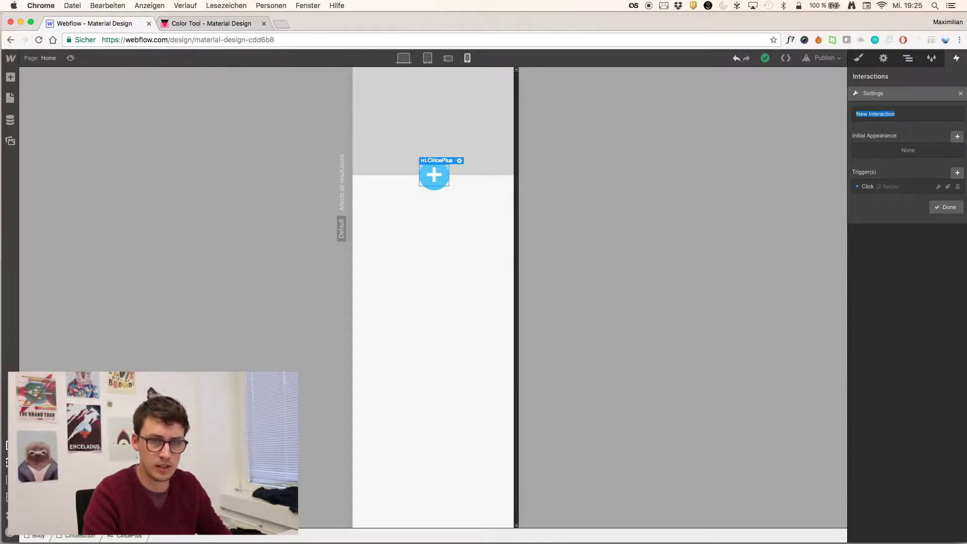
{"action": "type", "text": "Ro"}
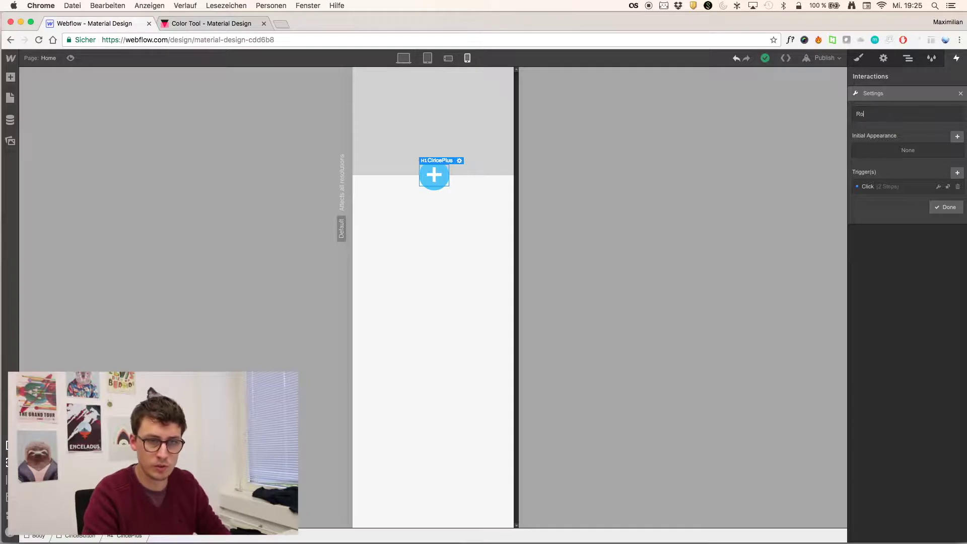
{"action": "type", "text": "tate"}
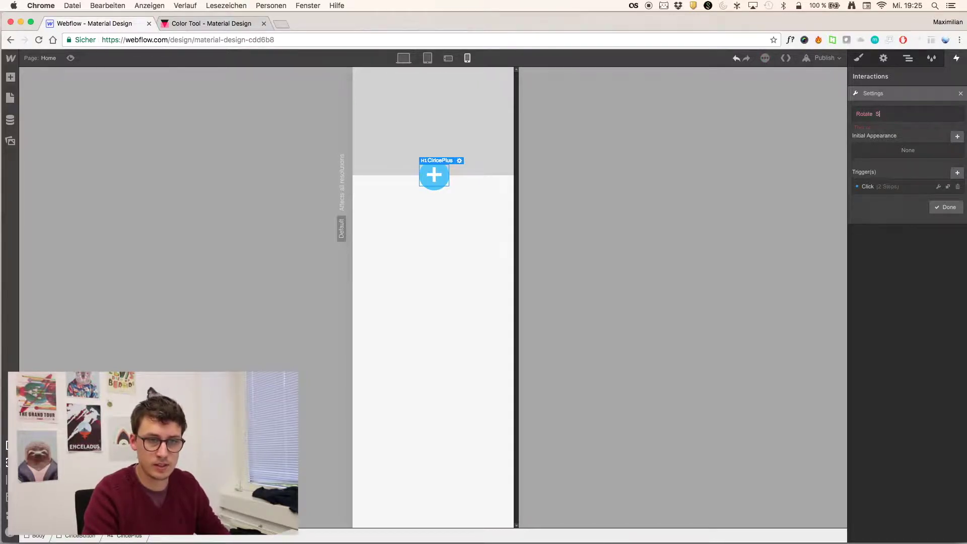
{"action": "type", "text": " and Scale"}
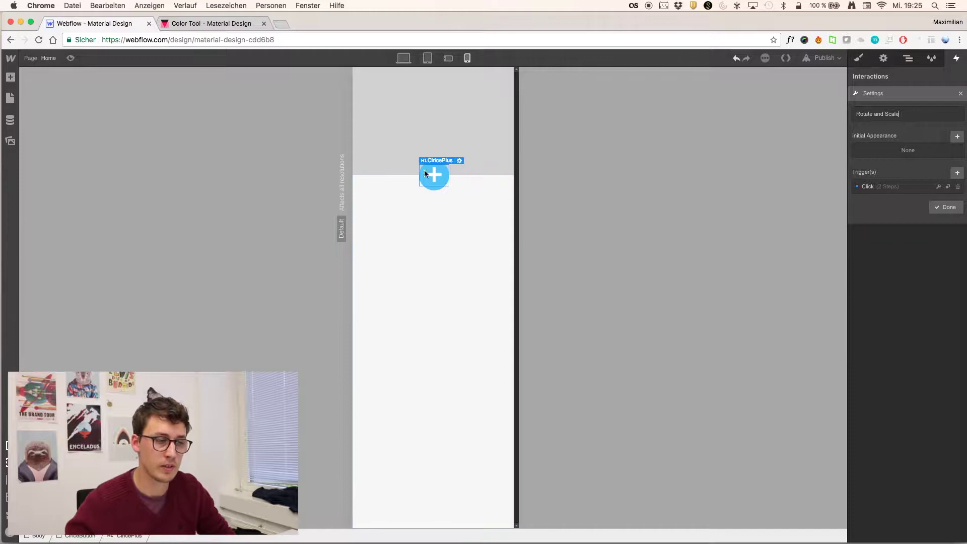
- Add a click trigger to the Rotate and Scale interaction that affects the different element "Cirlce IMG"
{"action": "left_click", "coordinate": [957, 172]}
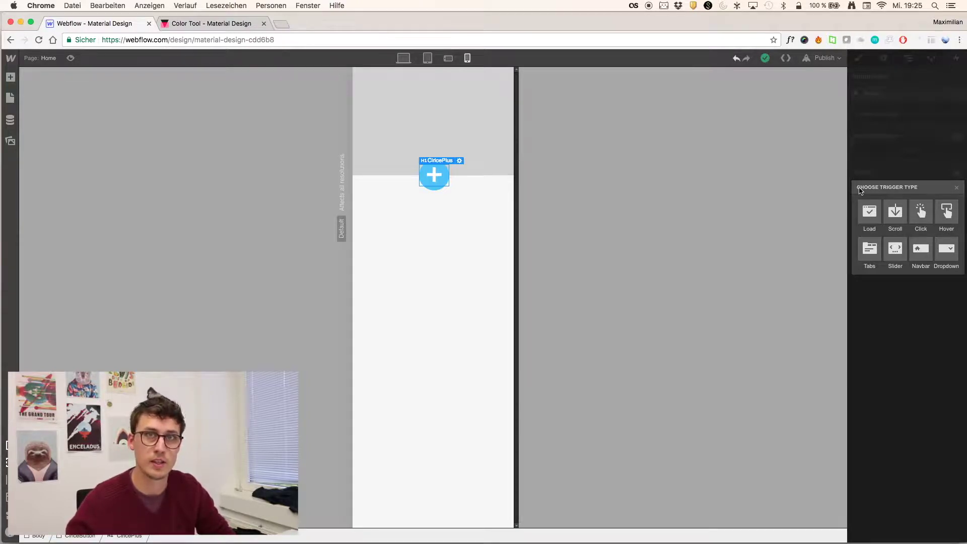
{"action": "left_click", "coordinate": [921, 213]}
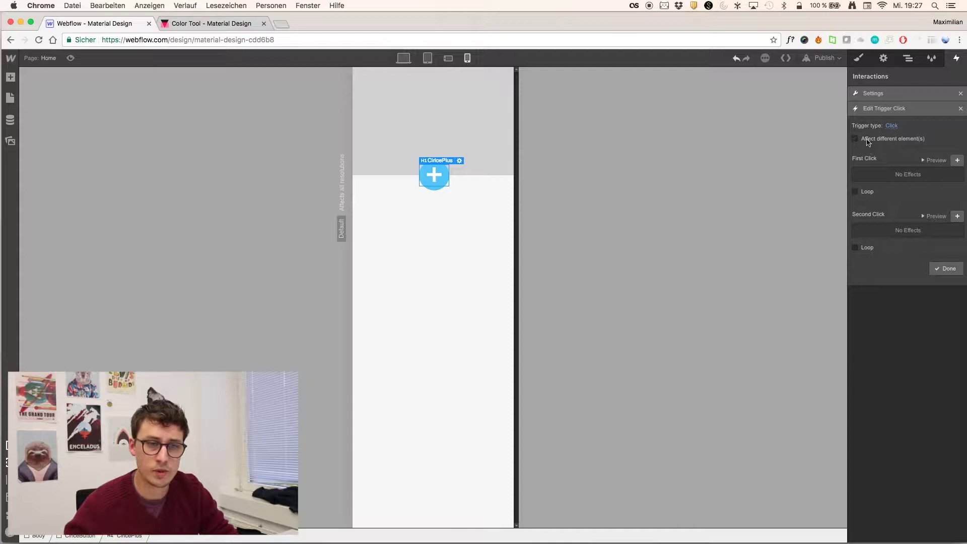
{"action": "left_click", "coordinate": [877, 141]}
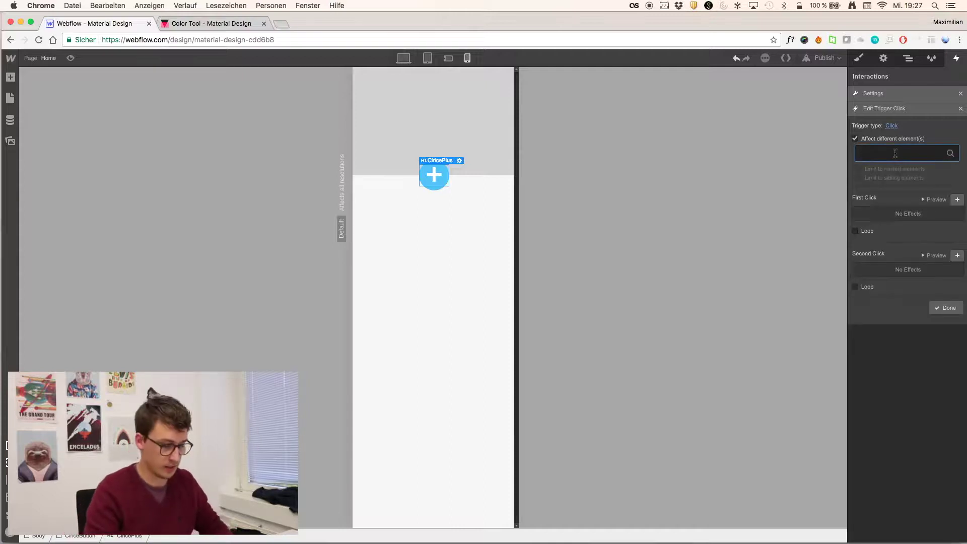
{"action": "type", "text": "Im"}
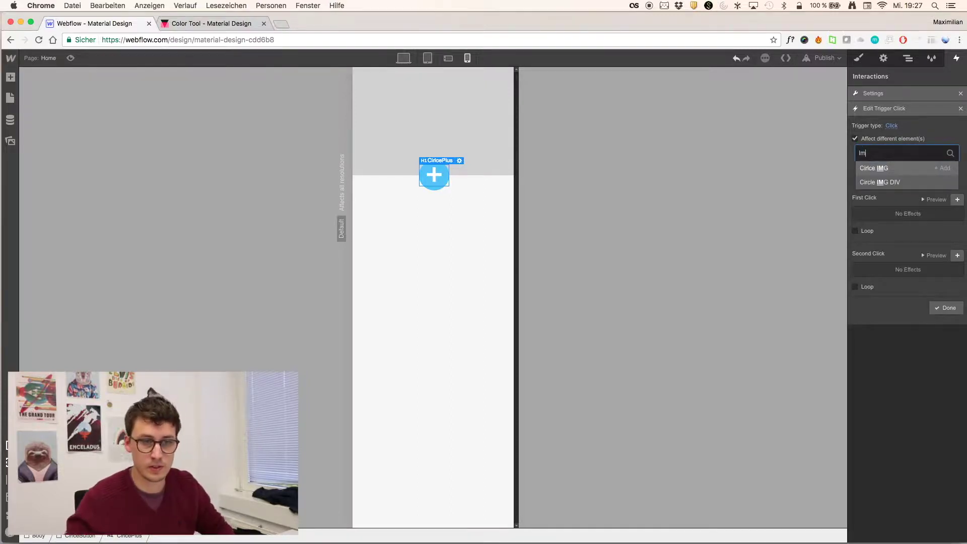
{"action": "left_click", "coordinate": [901, 171]}
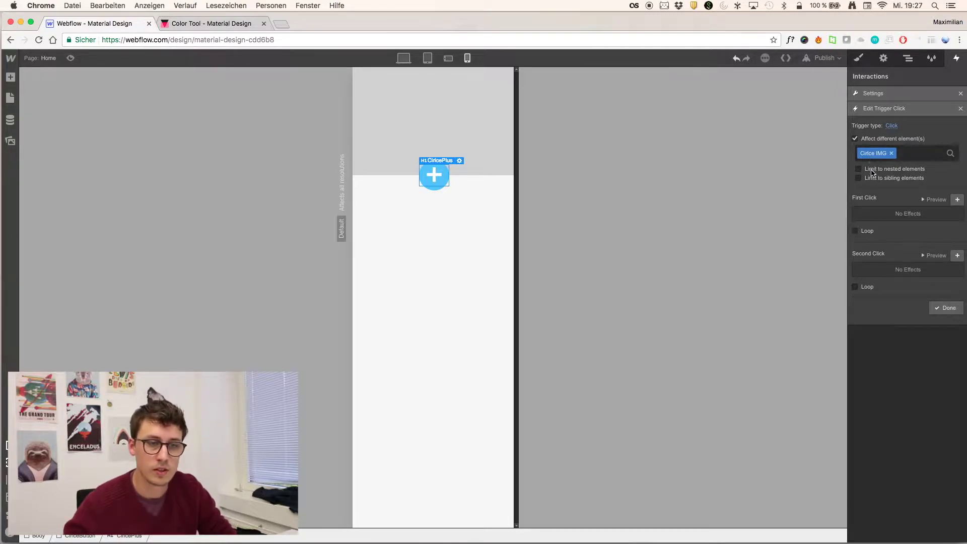
- Add a first-click effect that scales Cirlce IMG to 5 on the X and Y axes
{"action": "left_click", "coordinate": [959, 200]}
{"action": "left_click", "coordinate": [954, 168]}
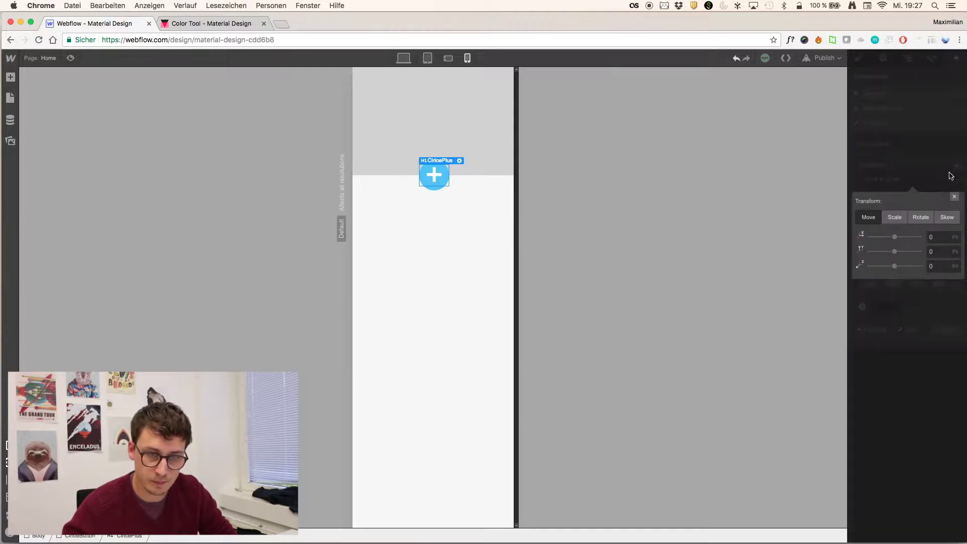
{"action": "left_click", "coordinate": [900, 217]}
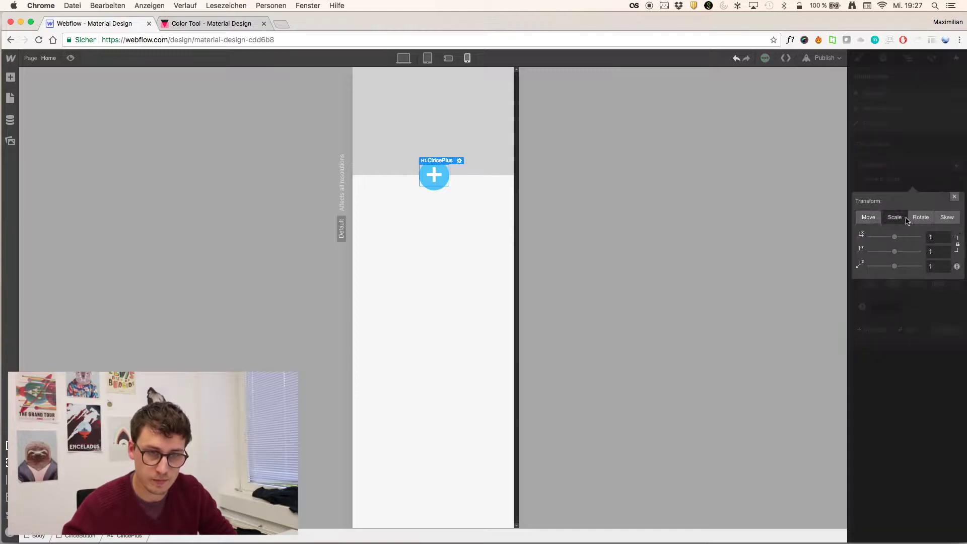
{"action": "left_click", "coordinate": [933, 236]}
{"action": "left_click_drag", "start_coordinate": [934, 237], "coordinate": [926, 238]}
{"action": "type", "text": "5"}
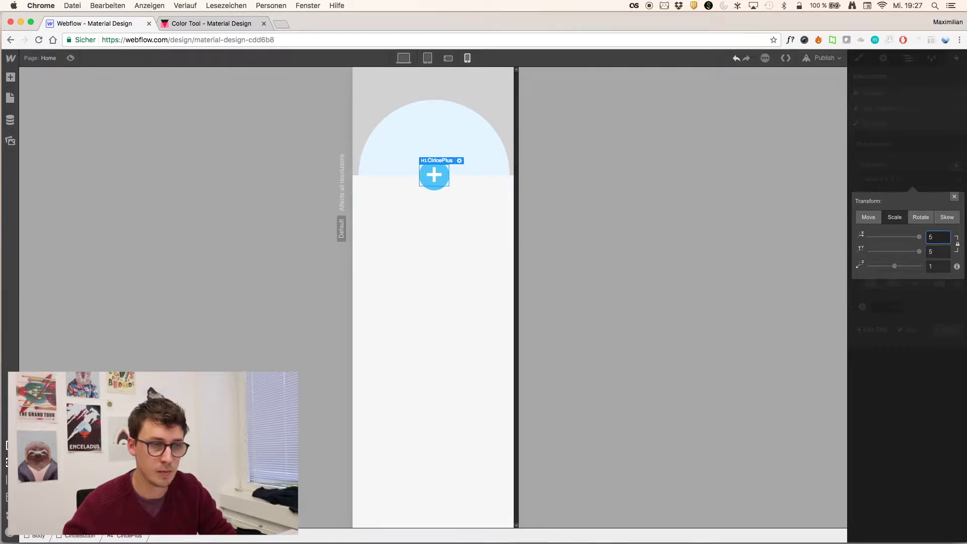
{"action": "key", "text": "Return"}
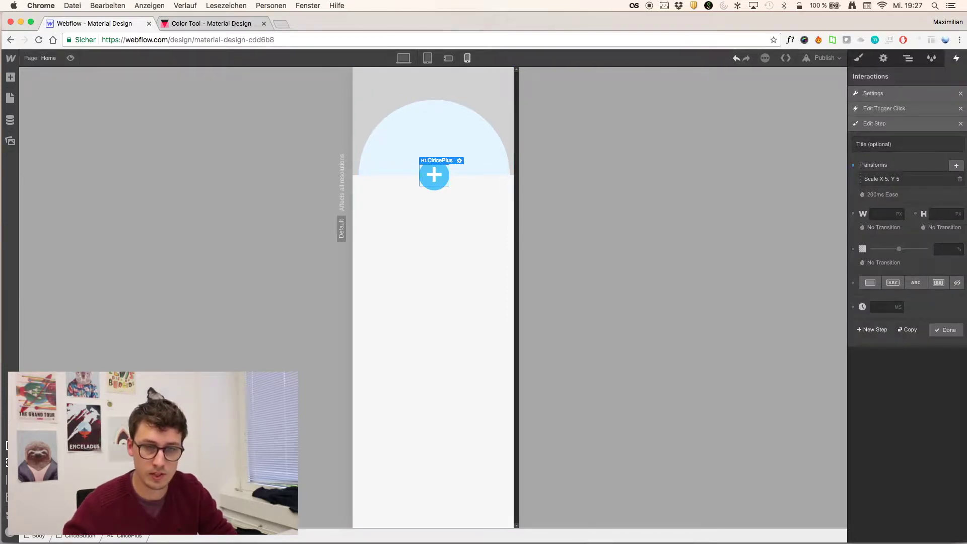
- Set the transition duration of Cirlce IMG's first-click scale to 300 ms and finish the effect
{"action": "left_click", "coordinate": [882, 194]}
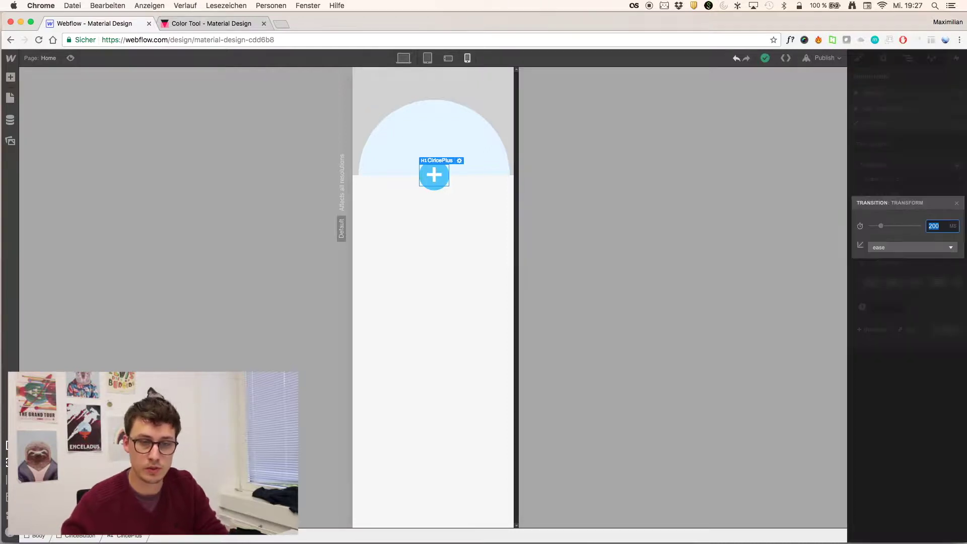
{"action": "type", "text": "300"}
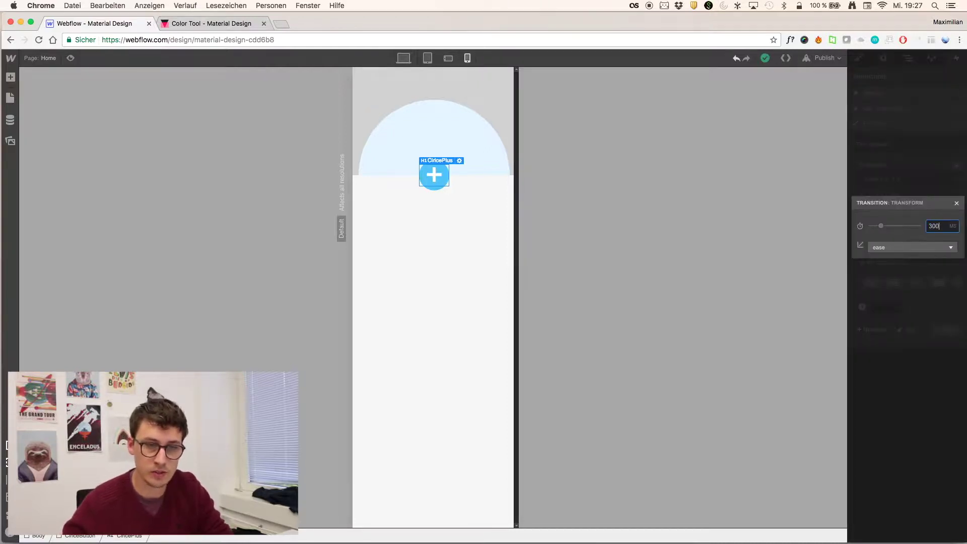
{"action": "key", "text": "Return"}
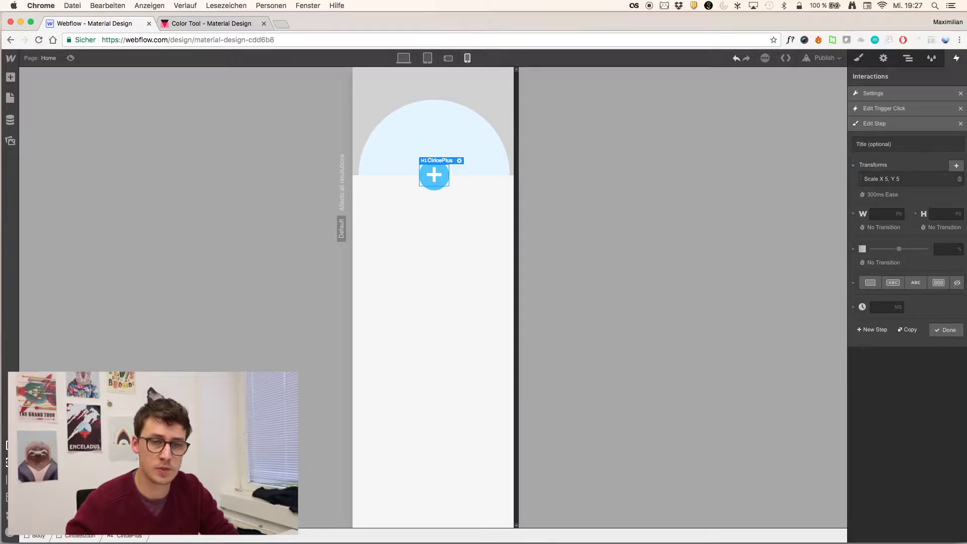
{"action": "left_click", "coordinate": [945, 330]}
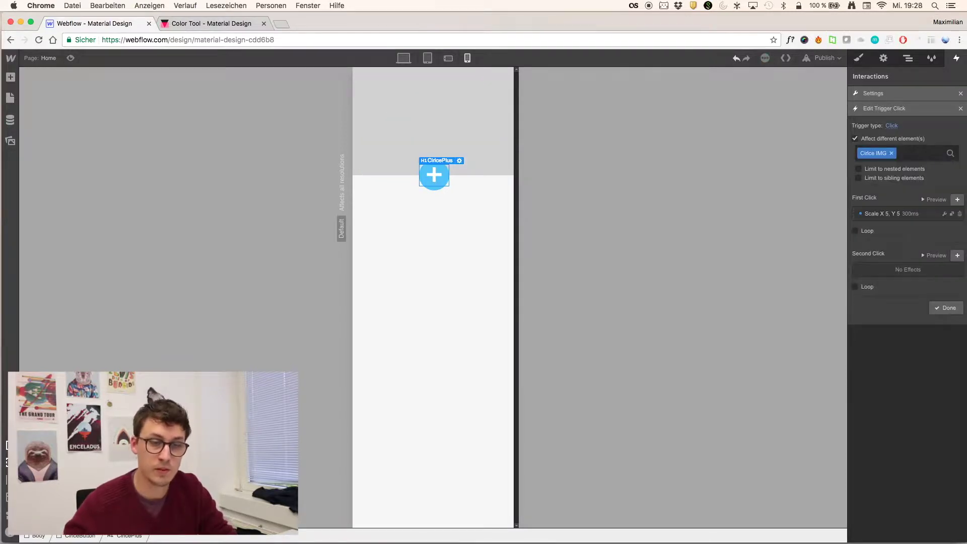
- Add a second-click effect scaling Cirlce IMG back to its origin over 300 ms, and finish that trigger
{"action": "left_click", "coordinate": [957, 255]}
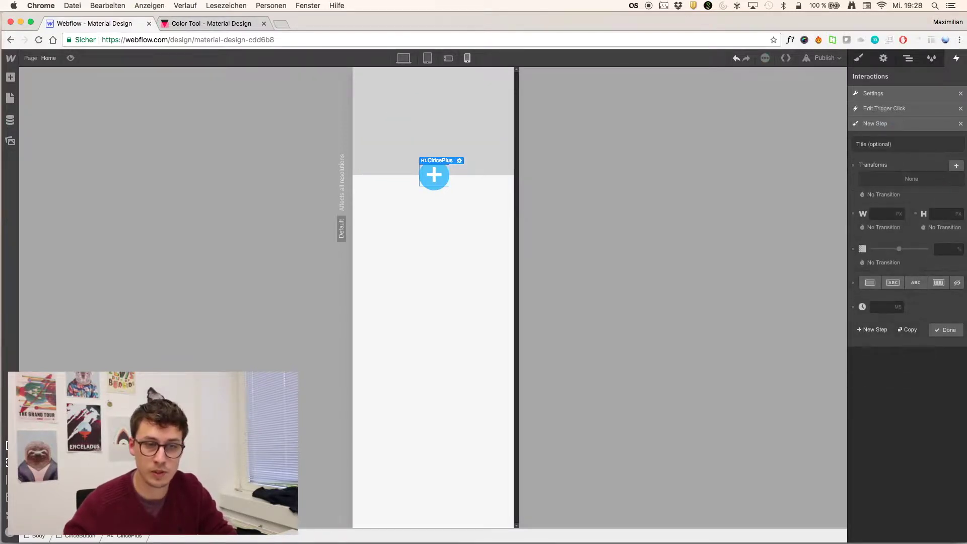
{"action": "left_click", "coordinate": [957, 166]}
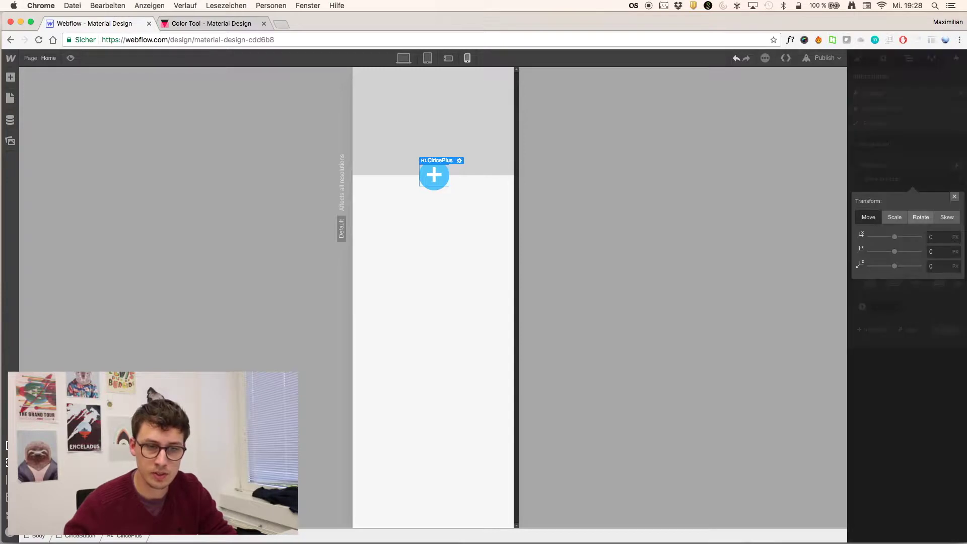
{"action": "left_click", "coordinate": [895, 217]}
{"action": "left_click", "coordinate": [954, 196]}
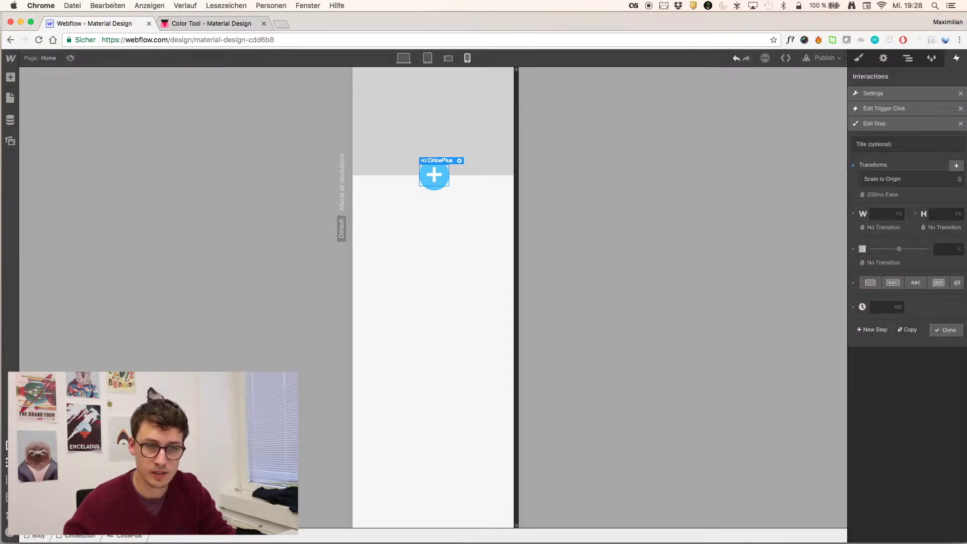
{"action": "left_click", "coordinate": [877, 194]}
{"action": "type", "text": "300"}
{"action": "key", "text": "Return"}
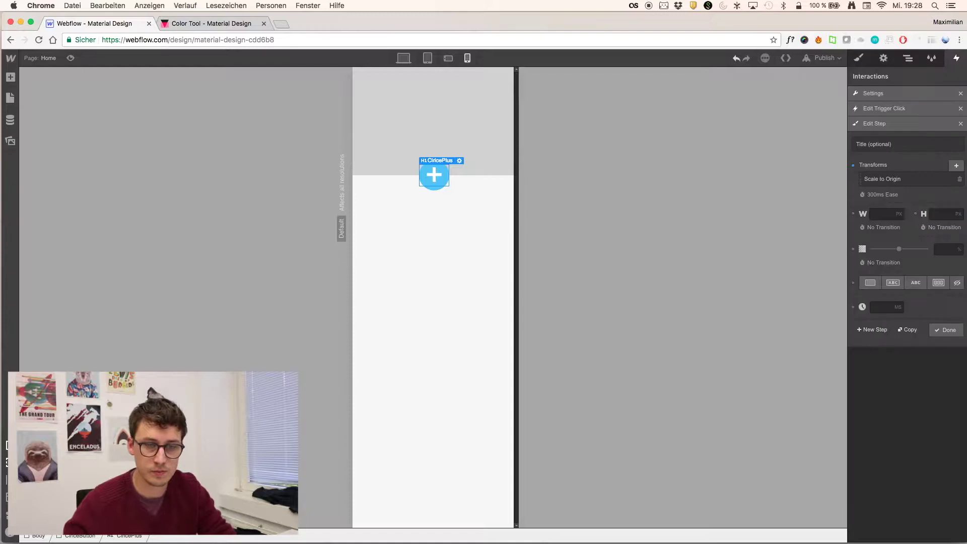
{"action": "left_click", "coordinate": [946, 330]}
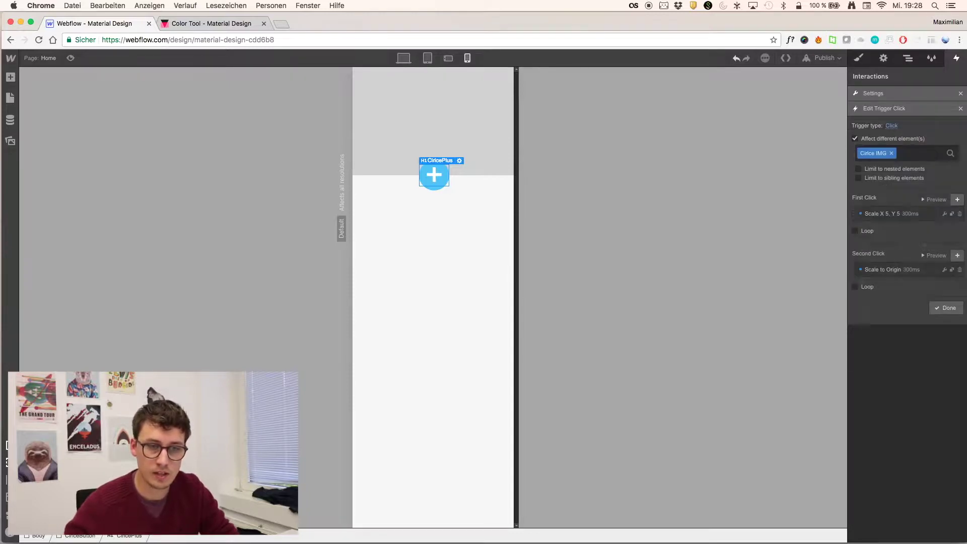
{"action": "left_click", "coordinate": [945, 307]}
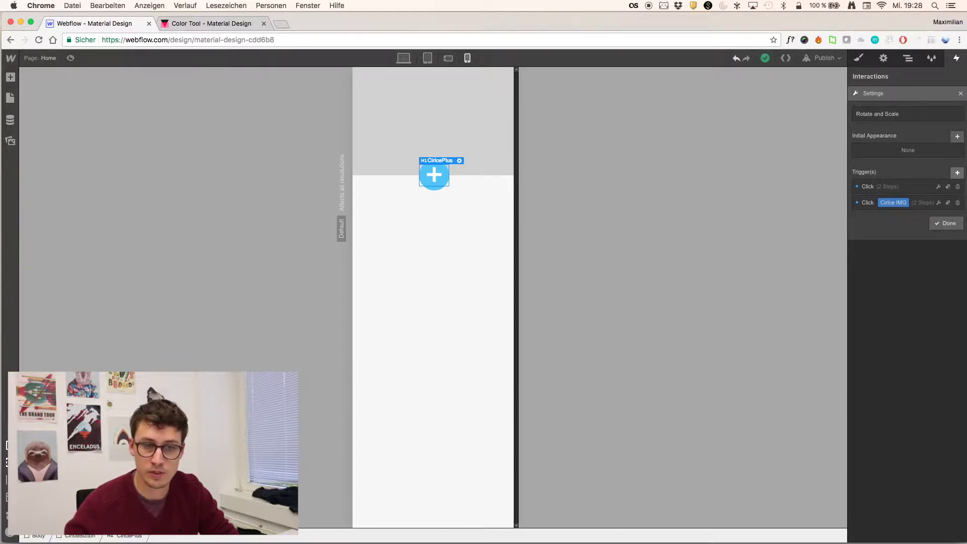
- Add another click trigger to the interaction that affects the different element "Circle IMG DIV"
{"action": "left_click", "coordinate": [957, 173]}
{"action": "left_click", "coordinate": [921, 212]}
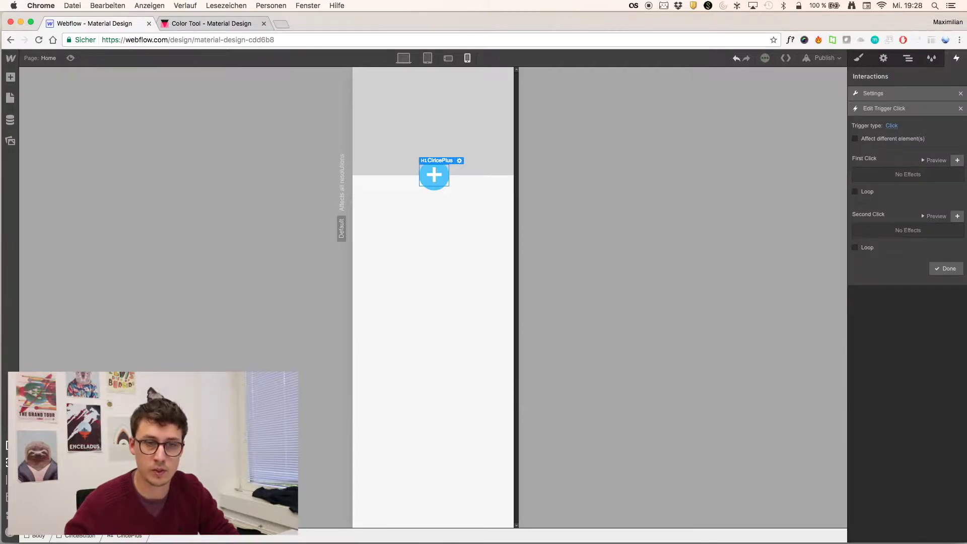
{"action": "left_click", "coordinate": [855, 138]}
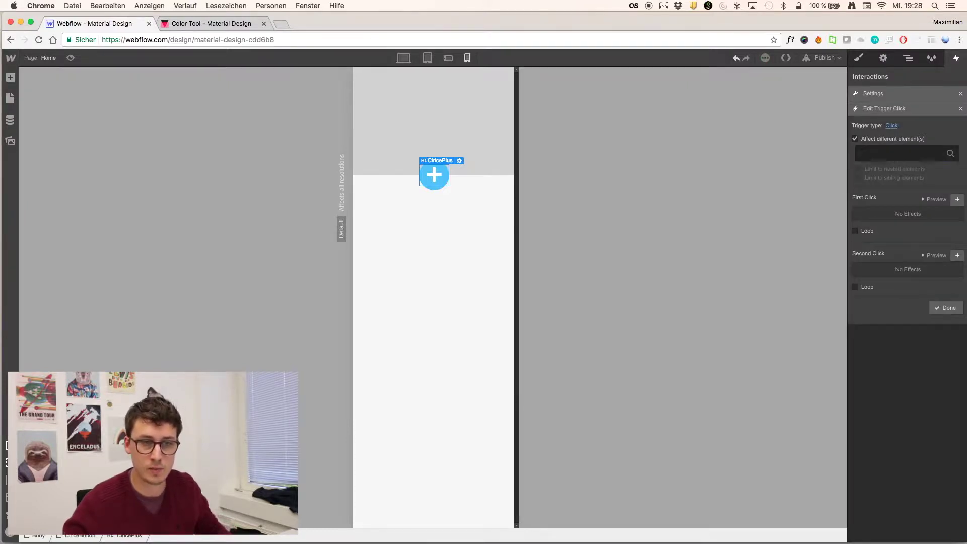
{"action": "left_click", "coordinate": [899, 153]}
{"action": "type", "text": "IMG"}
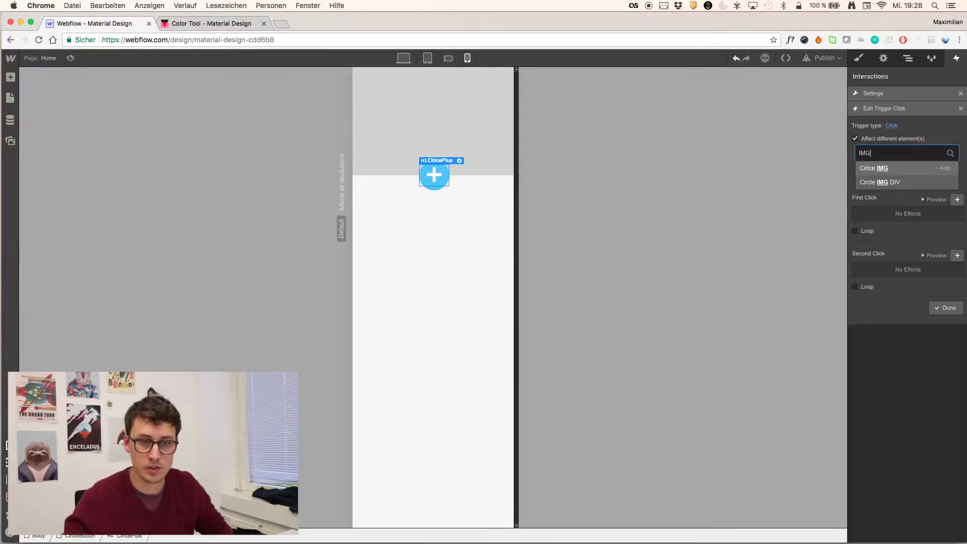
{"action": "left_click", "coordinate": [887, 183]}
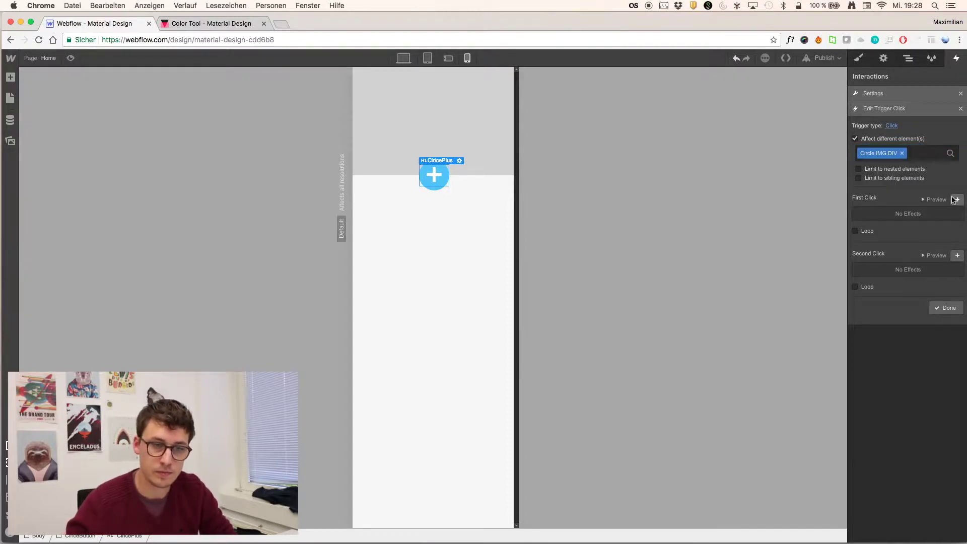
- Add a first-click effect that scales Circle IMG DIV to 5 on the X and Y axes
{"action": "left_click", "coordinate": [957, 199]}
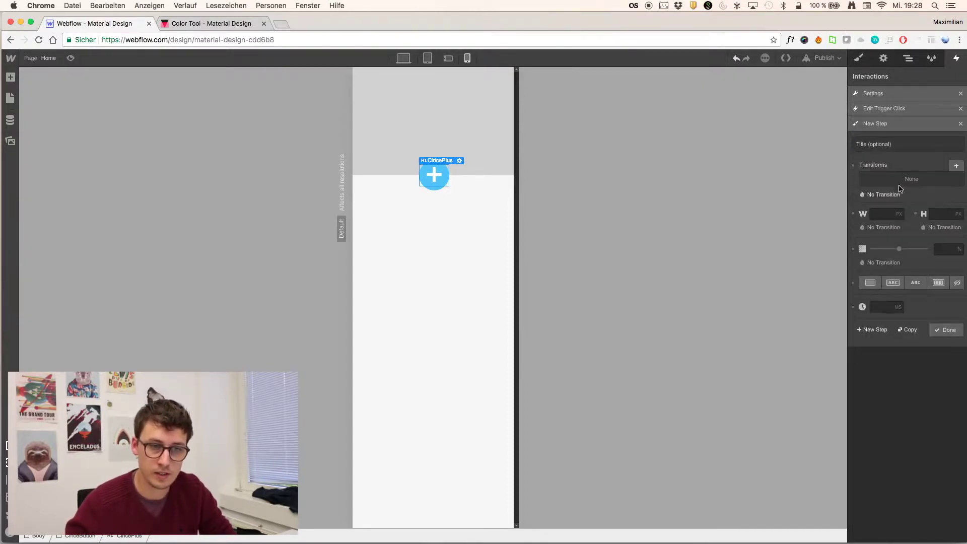
{"action": "left_click", "coordinate": [957, 166]}
{"action": "left_click", "coordinate": [895, 217]}
{"action": "left_click_drag", "start_coordinate": [933, 237], "coordinate": [923, 239]}
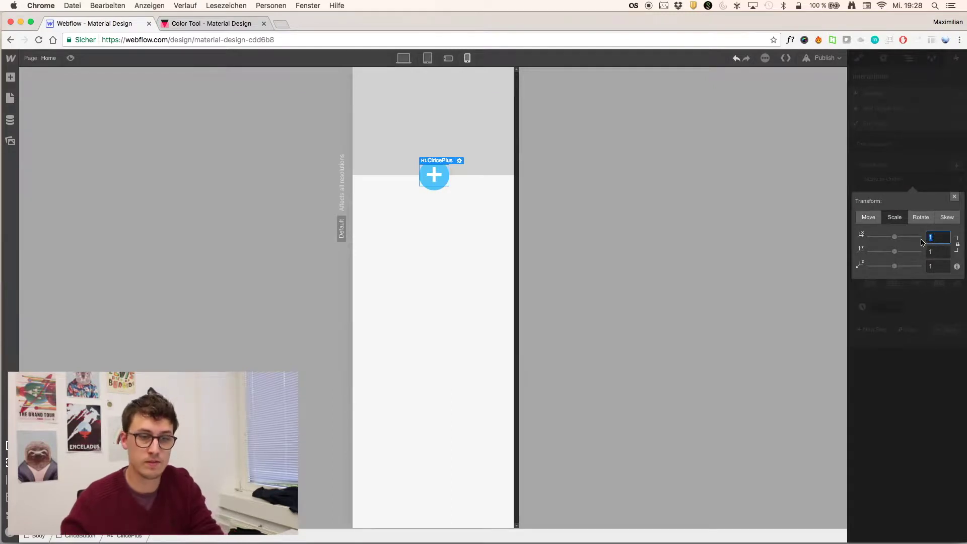
{"action": "type", "text": "5"}
{"action": "key", "text": "Tab"}
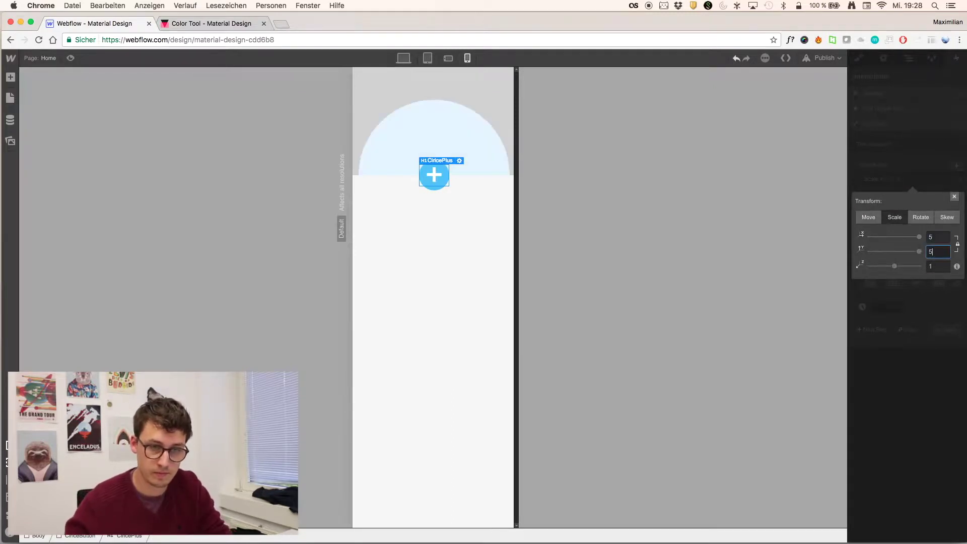
{"action": "key", "text": "Return"}
- Set the transition duration of Circle IMG DIV's first-click scale to 300 ms and finish the effect
{"action": "left_click", "coordinate": [882, 195]}
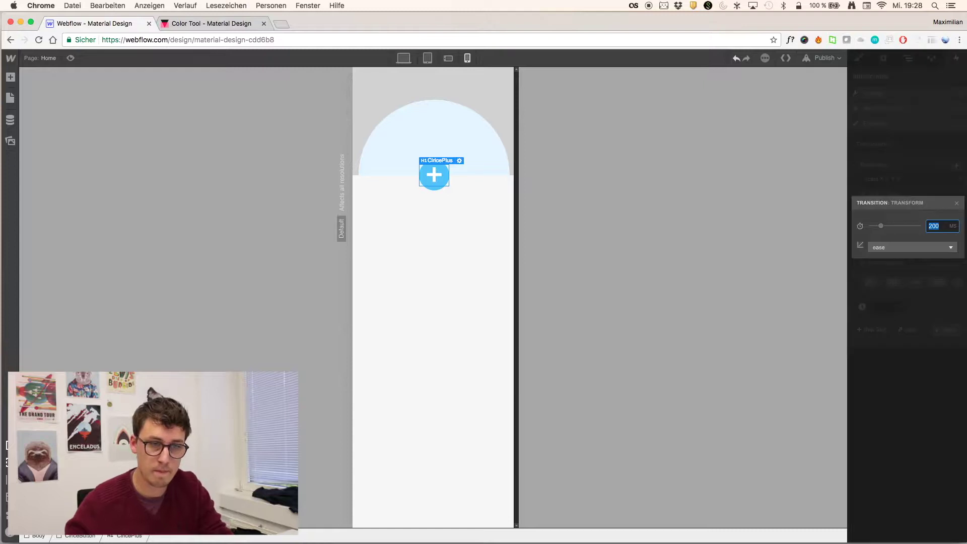
{"action": "type", "text": "300"}
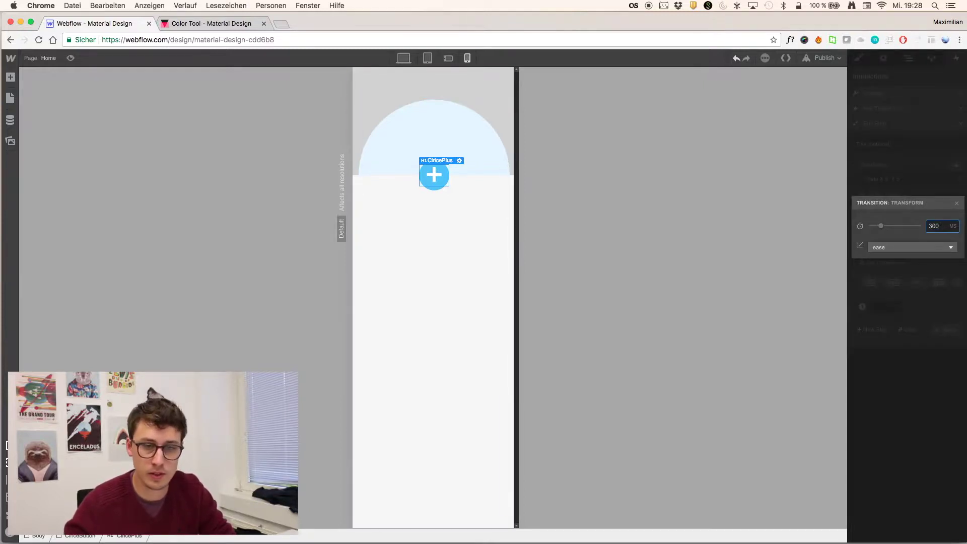
{"action": "key", "text": "Return"}
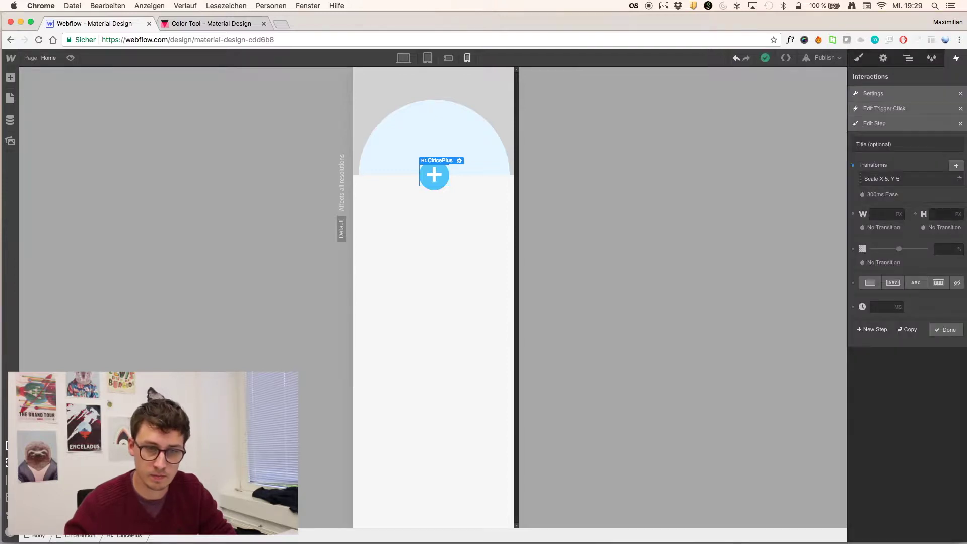
{"action": "left_click", "coordinate": [946, 330]}
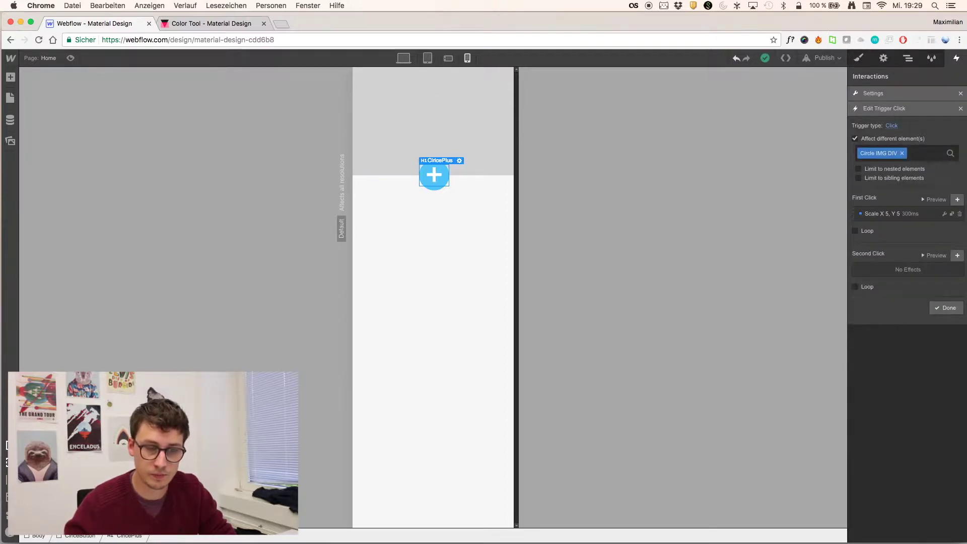
- Add a second-click effect scaling Circle IMG DIV back to its origin over 300 ms, and finish that trigger
{"action": "left_click", "coordinate": [957, 256]}
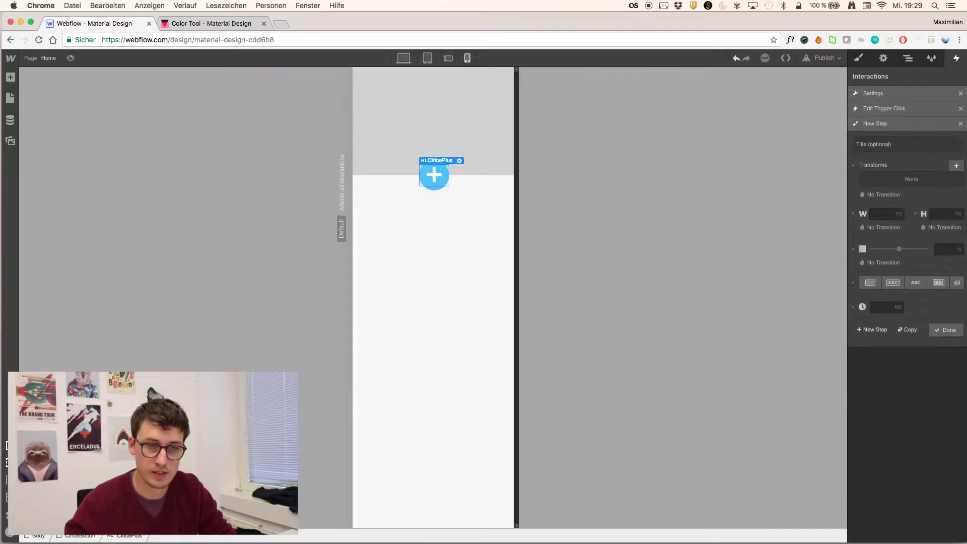
{"action": "left_click", "coordinate": [956, 165]}
{"action": "left_click", "coordinate": [895, 218]}
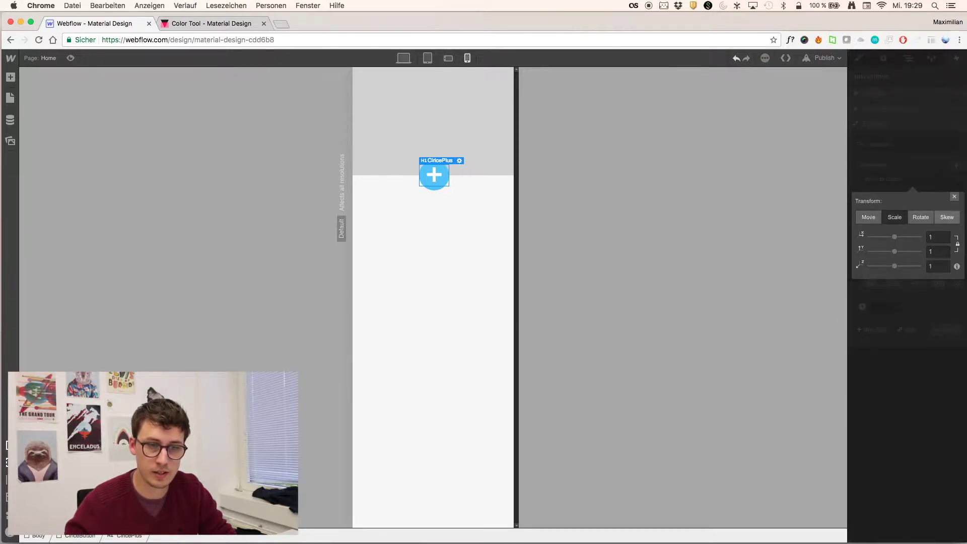
{"action": "left_click", "coordinate": [954, 198]}
{"action": "left_click", "coordinate": [883, 194]}
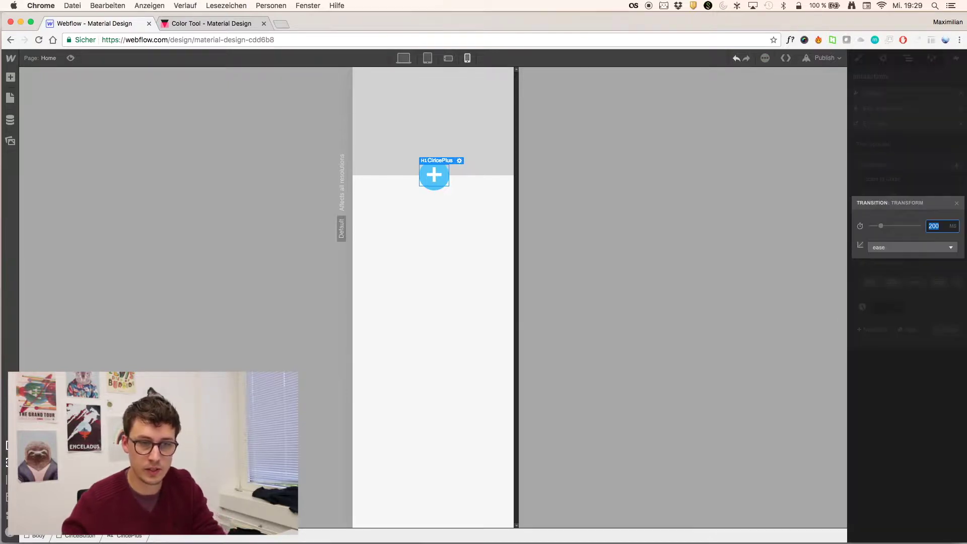
{"action": "type", "text": "300"}
{"action": "key", "text": "Return"}
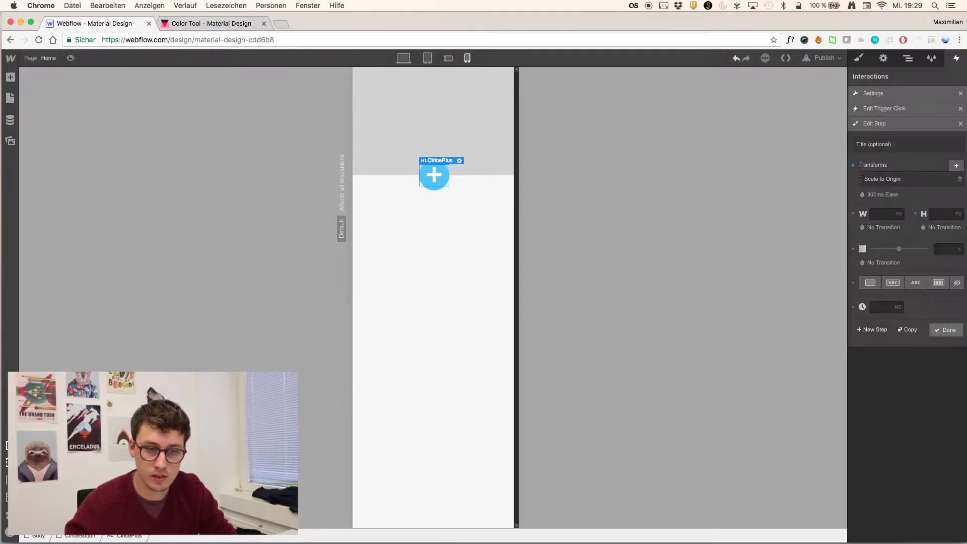
{"action": "left_click", "coordinate": [947, 329]}
{"action": "left_click", "coordinate": [946, 308]}
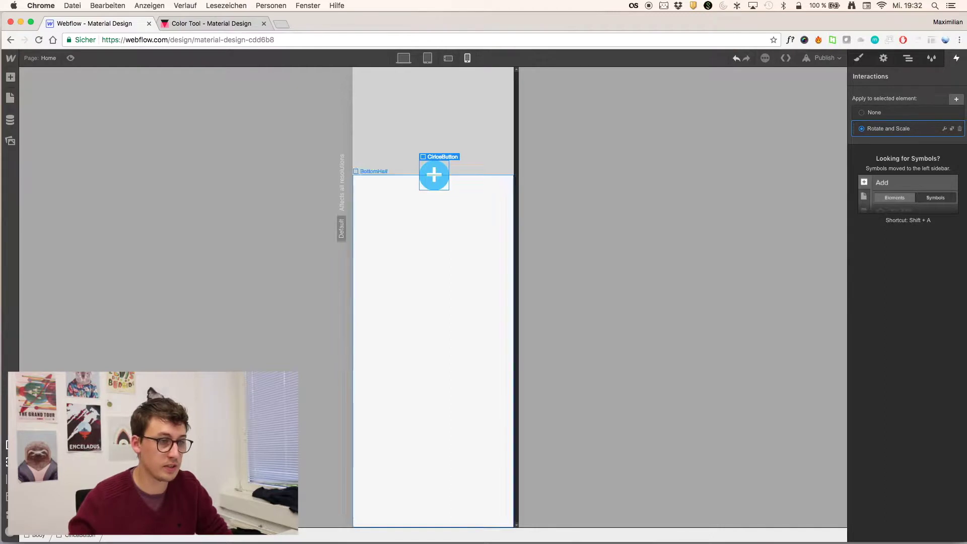
- Preview the page without the editor interface and return to editing
{"action": "key", "text": "super+shift+p"}
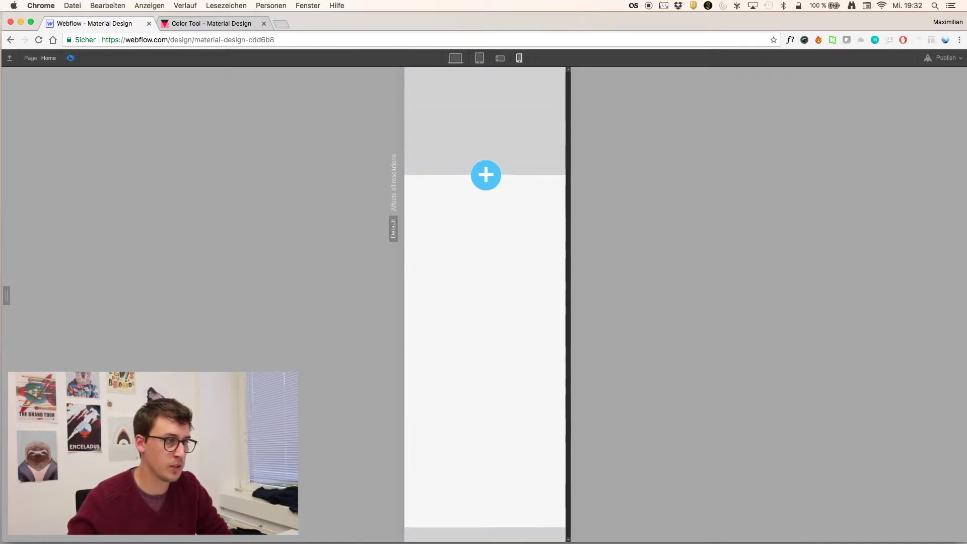
{"action": "key", "text": "Escape"}
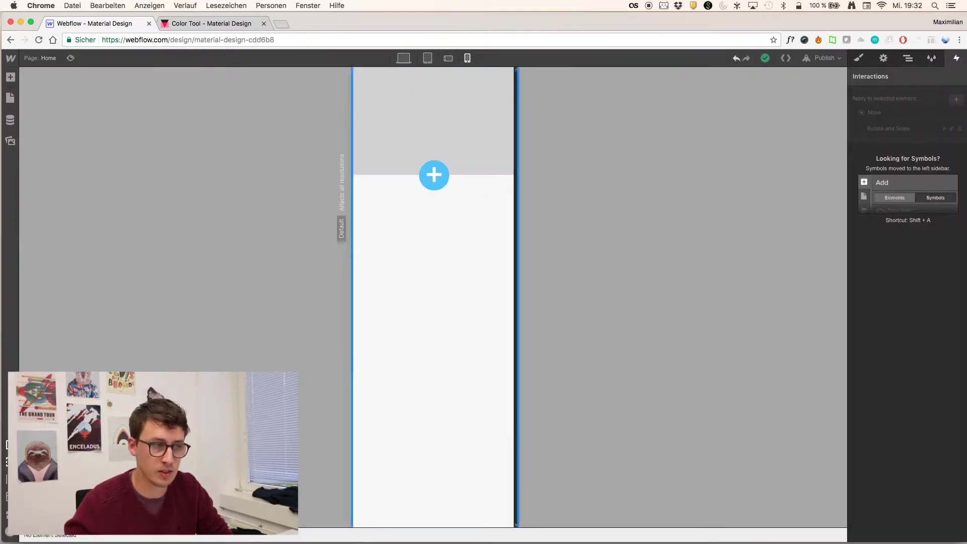
- Open the first-click rotation transform of the plus heading's own click trigger in the Rotate and Scale interaction
{"action": "left_click", "coordinate": [434, 175]}
{"action": "left_click", "coordinate": [944, 128]}
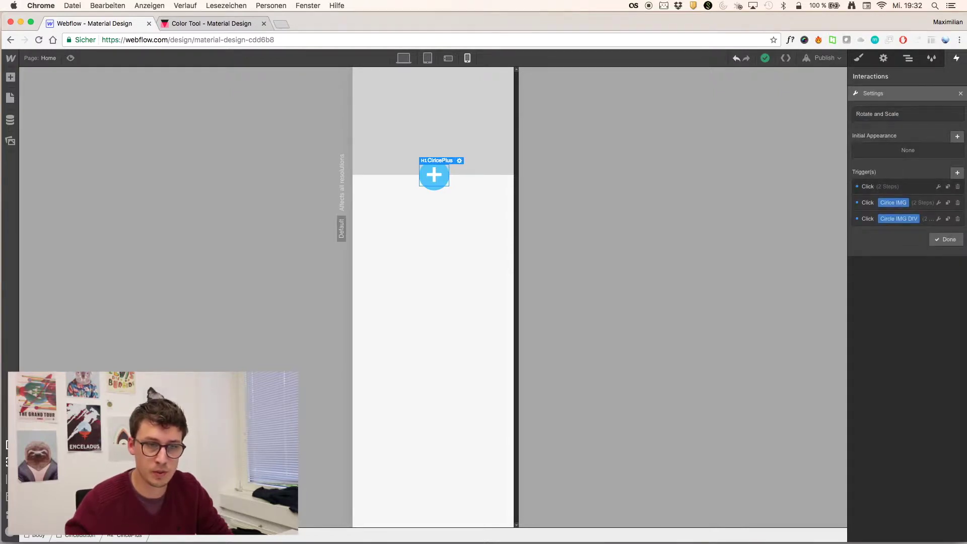
{"action": "left_click", "coordinate": [938, 186]}
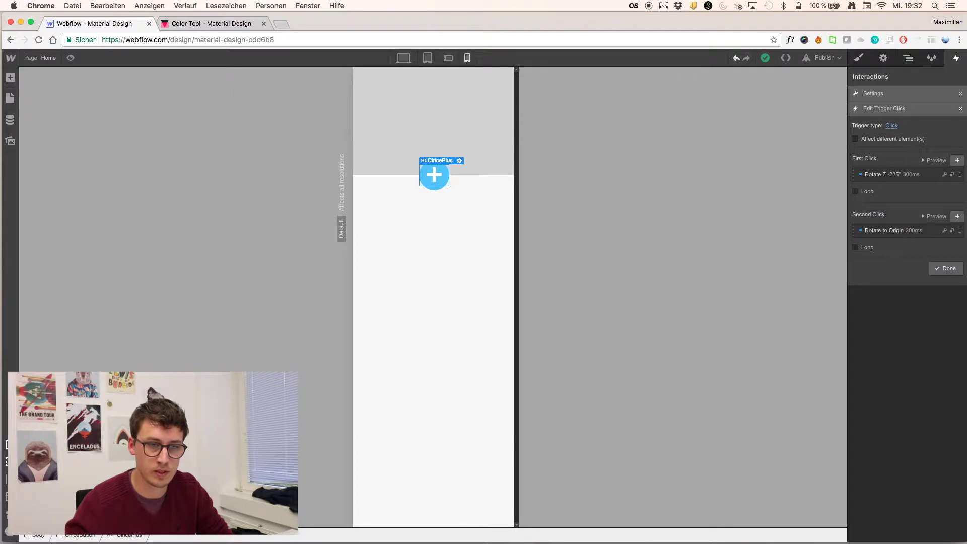
{"action": "left_click", "coordinate": [945, 174]}
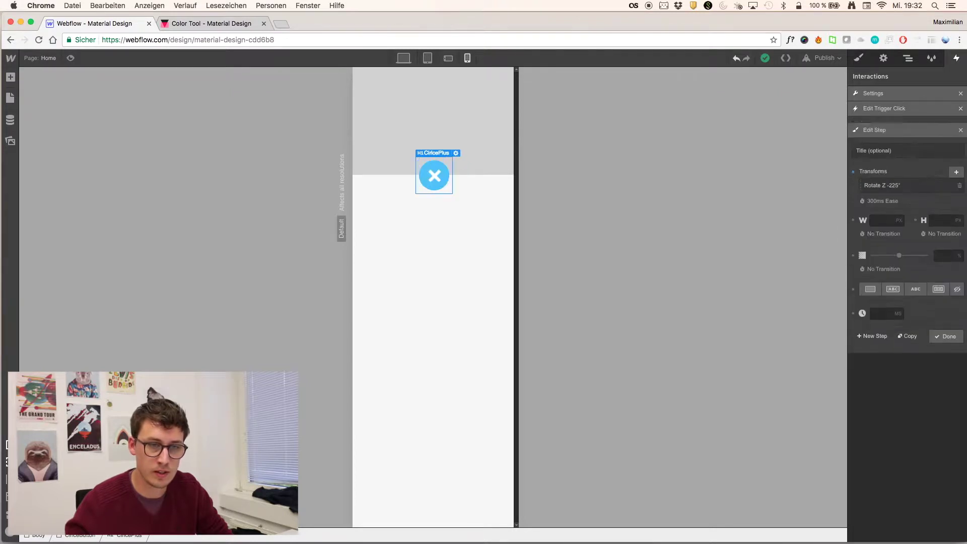
{"action": "left_click", "coordinate": [907, 179]}
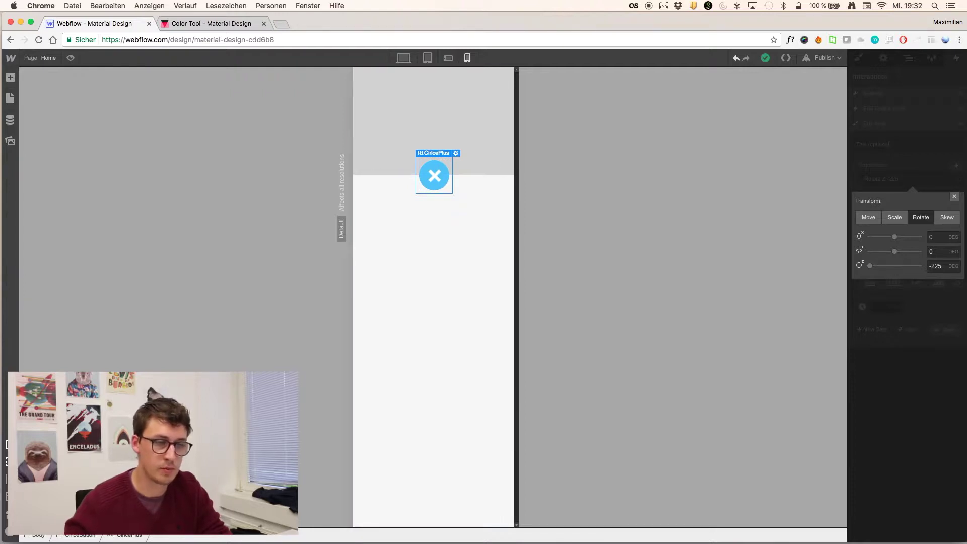
- Try out a small positive Z rotation on the plus and reset it to 0 degrees
{"action": "left_click_drag", "start_coordinate": [870, 266], "coordinate": [898, 266]}
{"action": "left_click", "coordinate": [937, 266]}
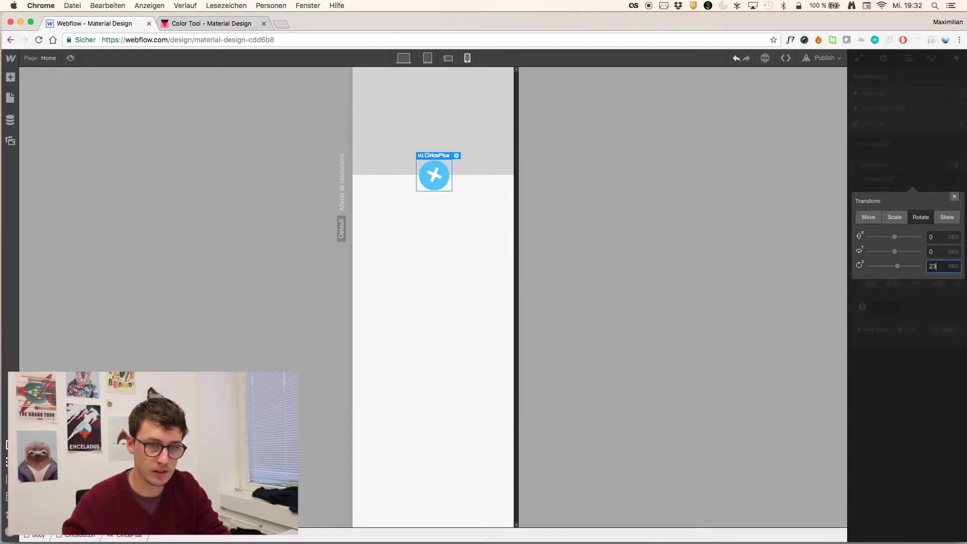
{"action": "key", "text": "super+a"}
{"action": "type", "text": "0"}
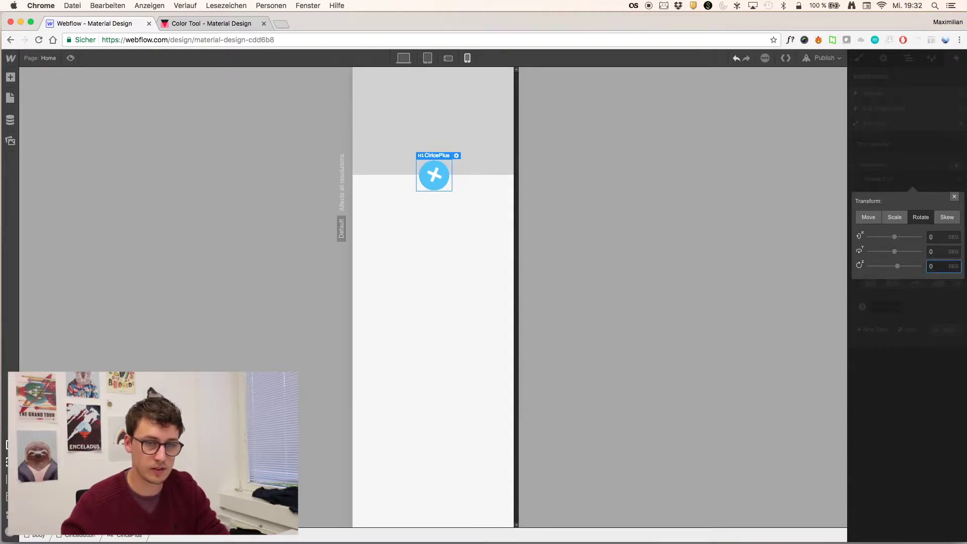
{"action": "key", "text": "Return"}
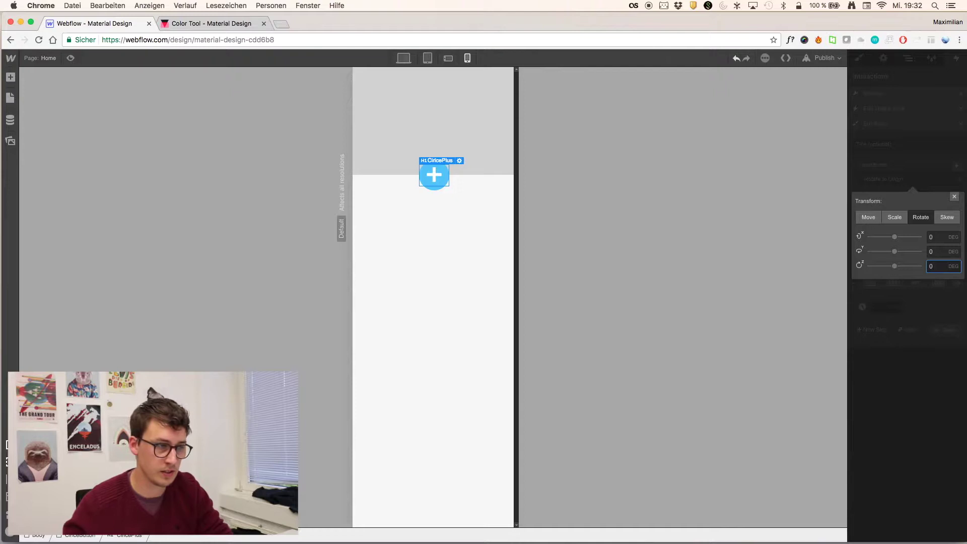
- Set the plus's first-click Z rotation to -135 degrees and finish the effect
{"action": "key", "text": "BackSpace"}
{"action": "type", "text": "-30"}
{"action": "key", "text": "BackSpace"}
{"action": "key", "text": "BackSpace"}
{"action": "key", "text": "BackSpace"}
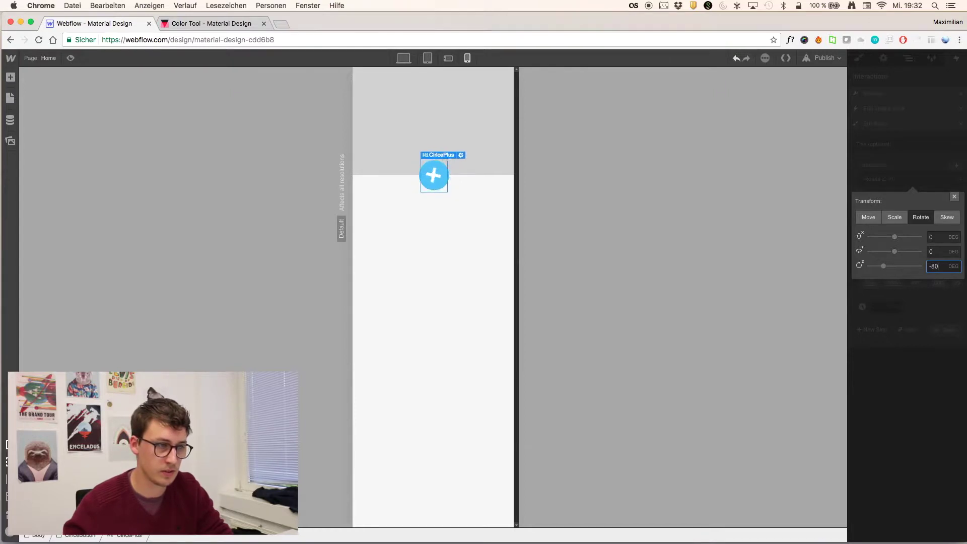
{"action": "type", "text": "-130"}
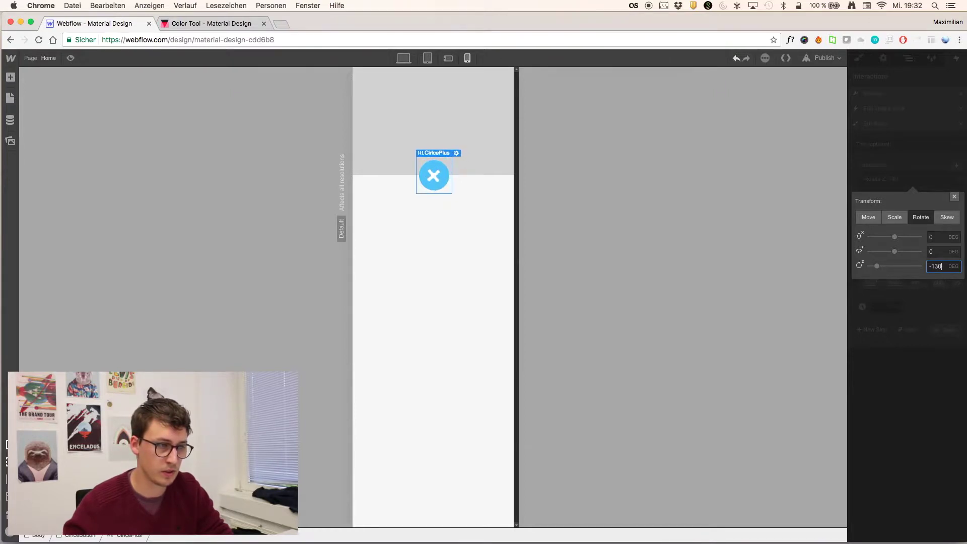
{"action": "key", "text": "Down"}
{"action": "key", "text": "Down"}
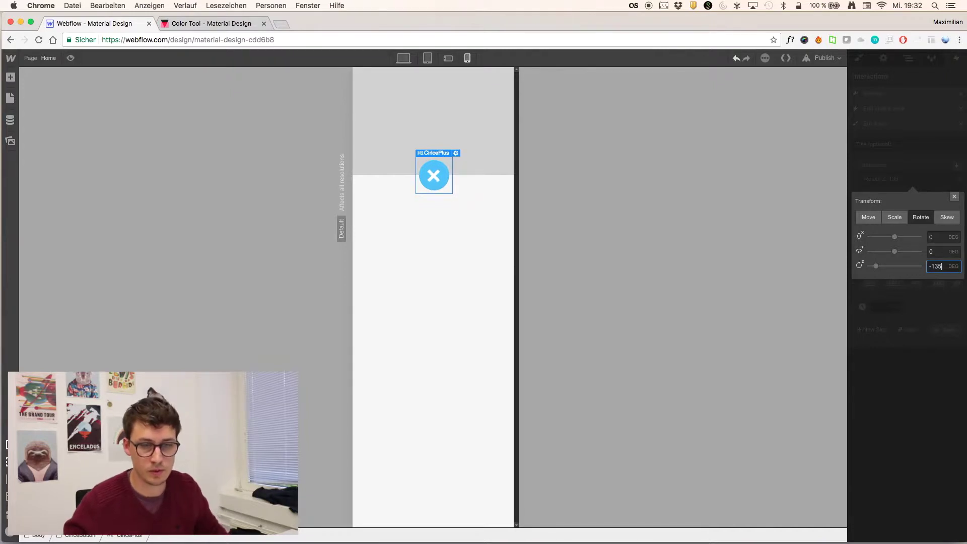
{"action": "left_click", "coordinate": [955, 197]}
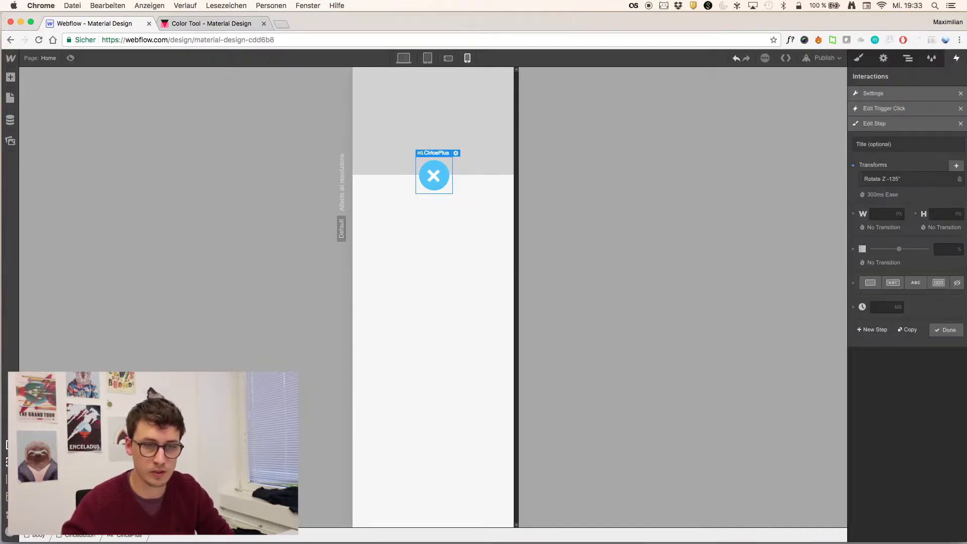
{"action": "left_click", "coordinate": [947, 330]}
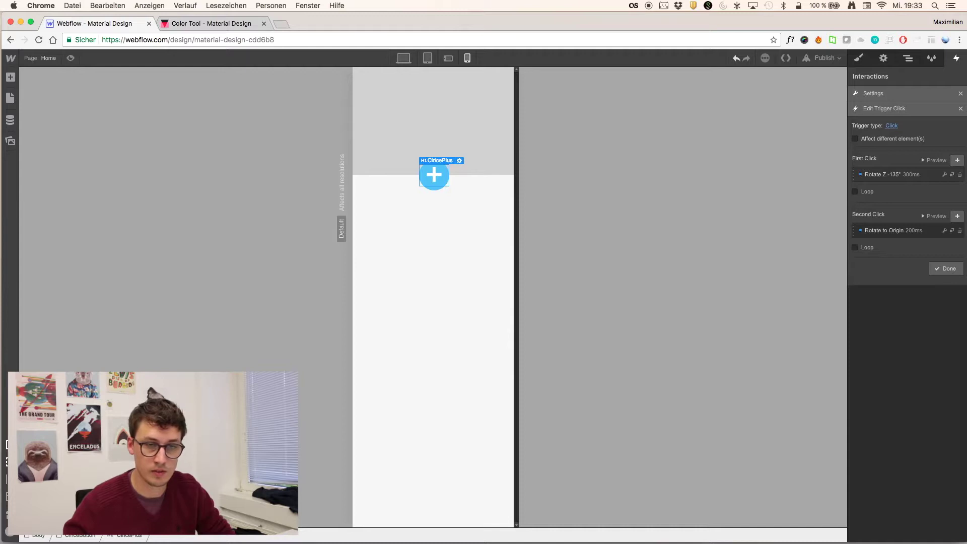
- Set the transition duration of the plus's second-click rotation to 300 ms and finish editing the Rotate and Scale interaction
{"action": "left_click", "coordinate": [944, 231]}
{"action": "left_click", "coordinate": [879, 194]}
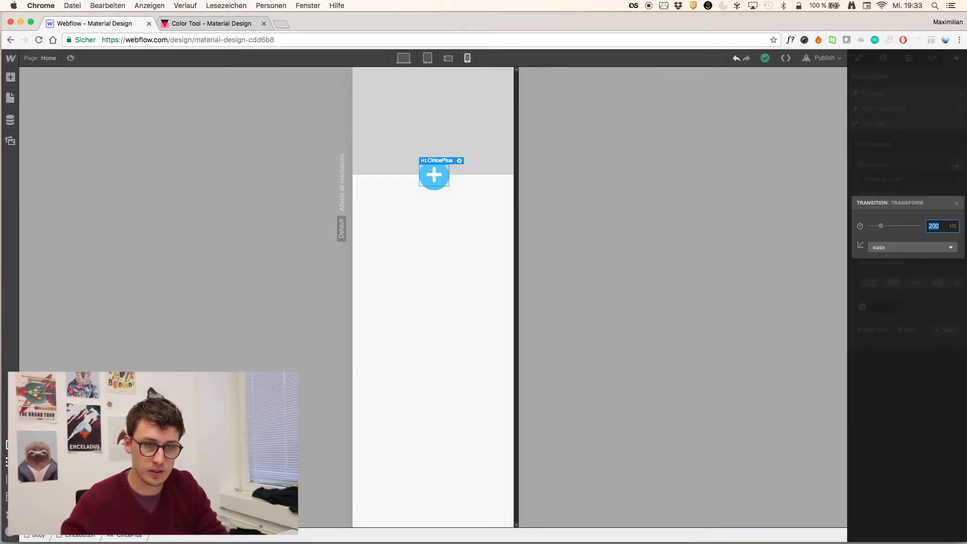
{"action": "type", "text": "300"}
{"action": "key", "text": "Return"}
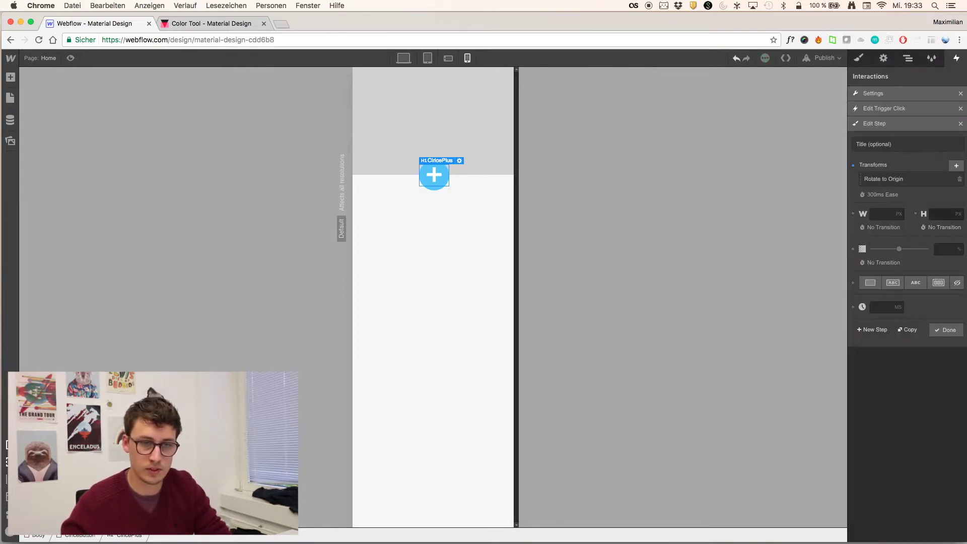
{"action": "left_click", "coordinate": [947, 330]}
{"action": "left_click", "coordinate": [946, 268]}
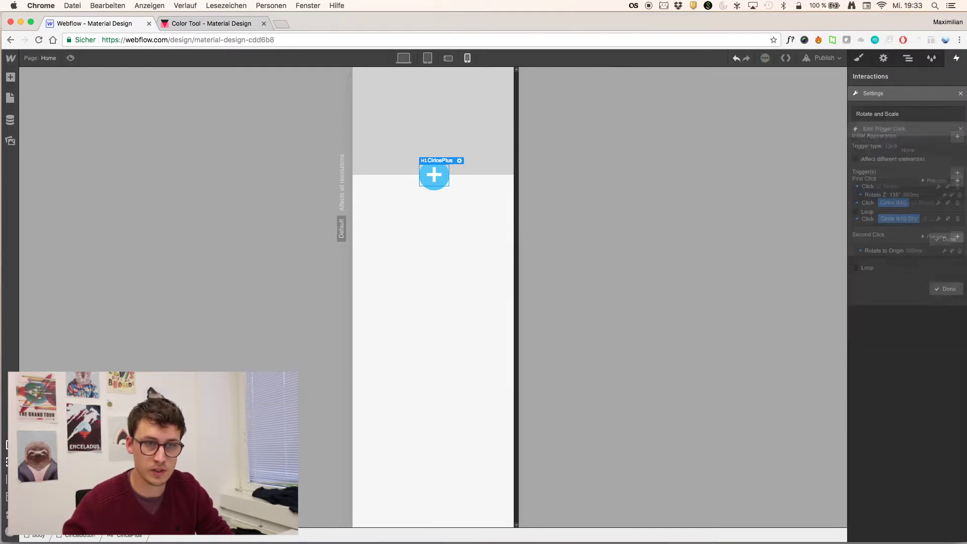
{"action": "left_click", "coordinate": [946, 240]}
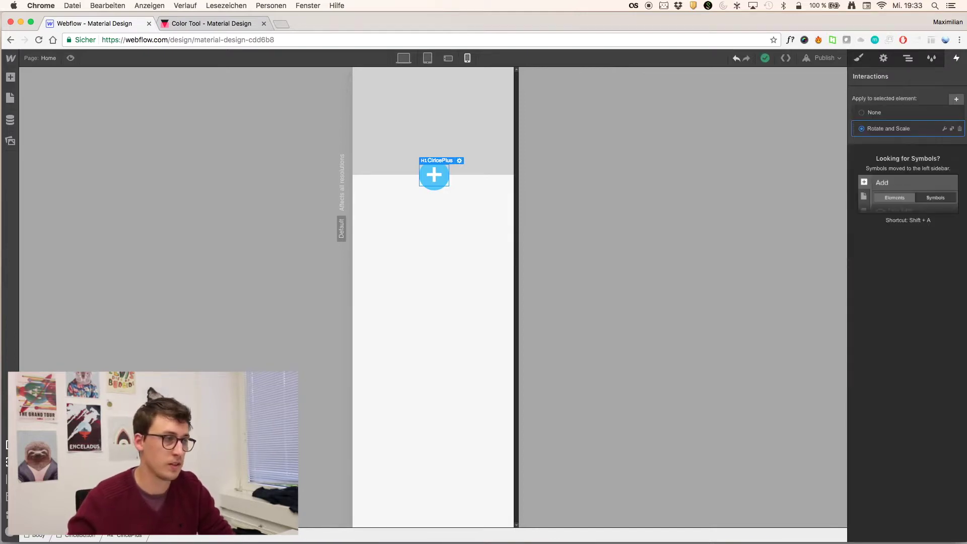
- Preview the page and test the plus button's interaction by toggling it repeatedly
{"action": "left_click", "coordinate": [71, 58]}
{"action": "left_click", "coordinate": [485, 175]}
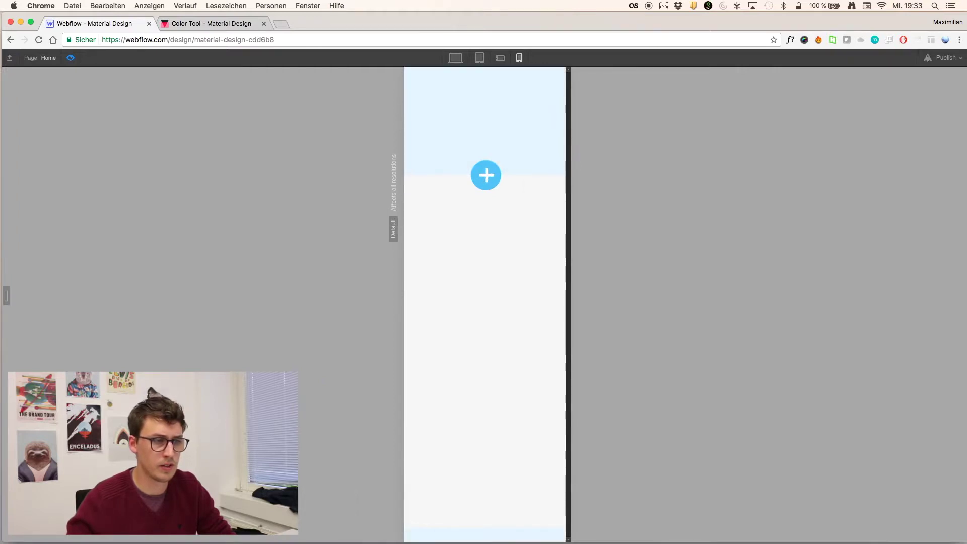
{"action": "left_click", "coordinate": [487, 175]}
{"action": "left_click", "coordinate": [486, 175]}
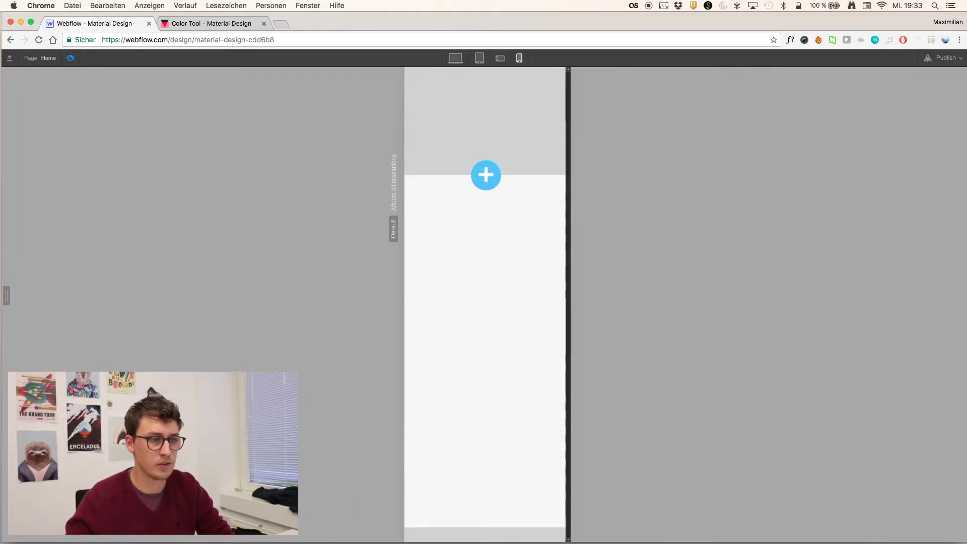